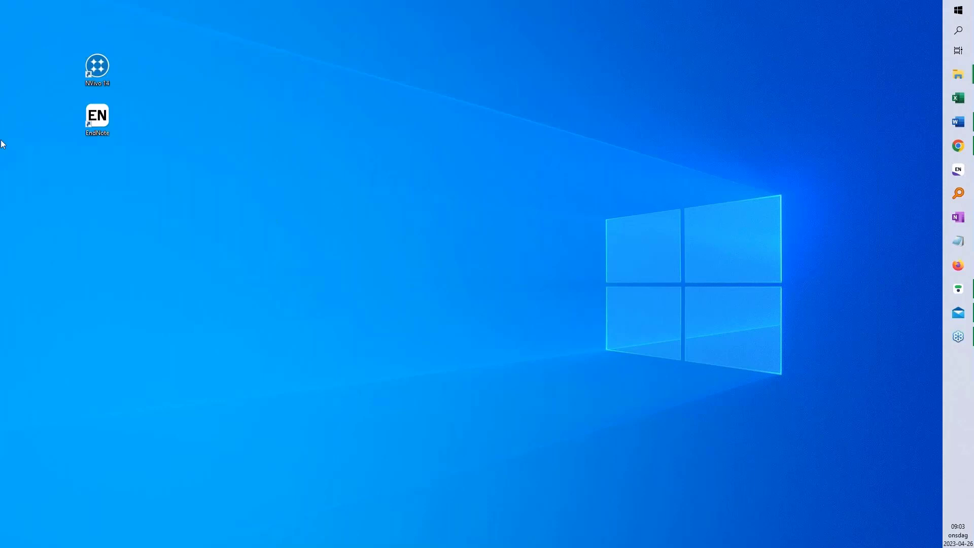
Launch EndNote and create ODD2023.enl in the ODD 2023 libraries folder, then maximize its window
{"action": "left_click", "coordinate": [957, 145]}
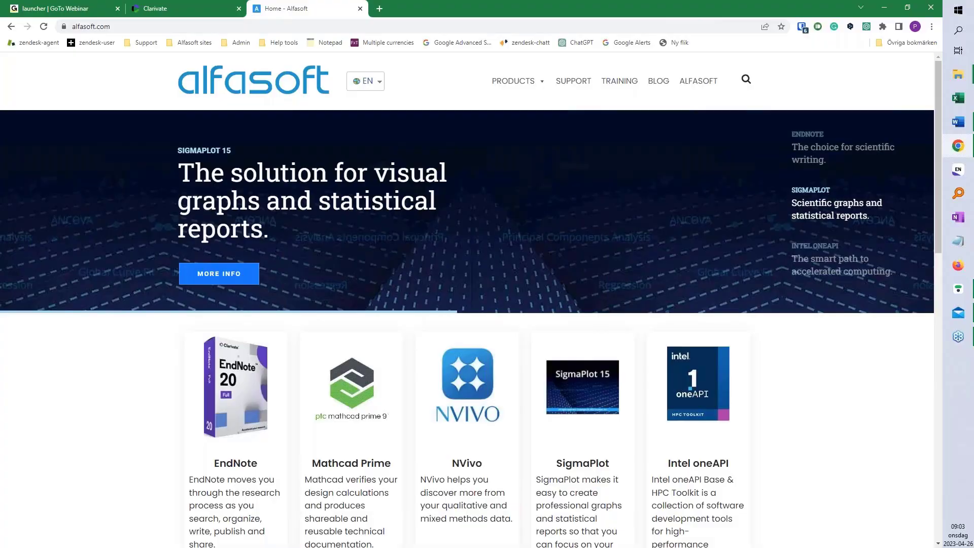
{"action": "key", "text": "super+d"}
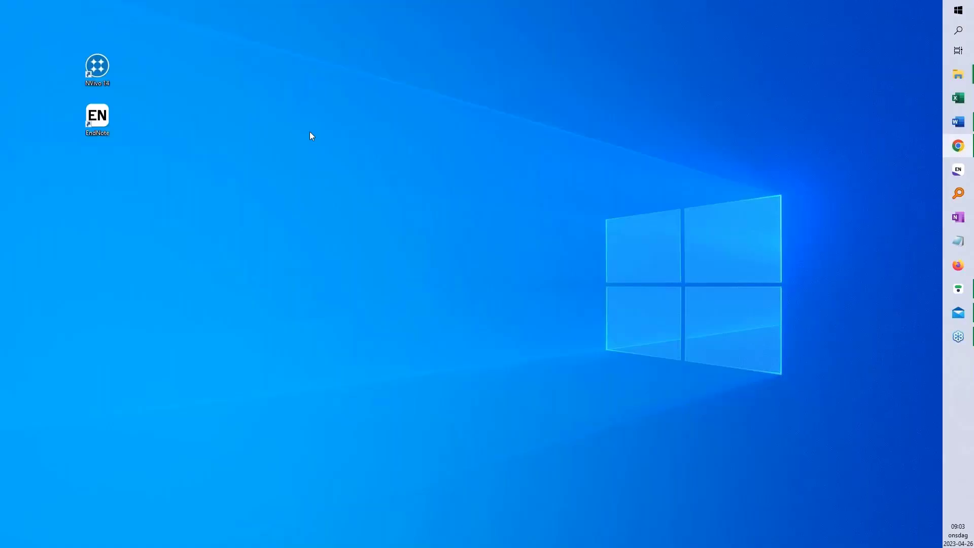
{"action": "double_click", "coordinate": [97, 118]}
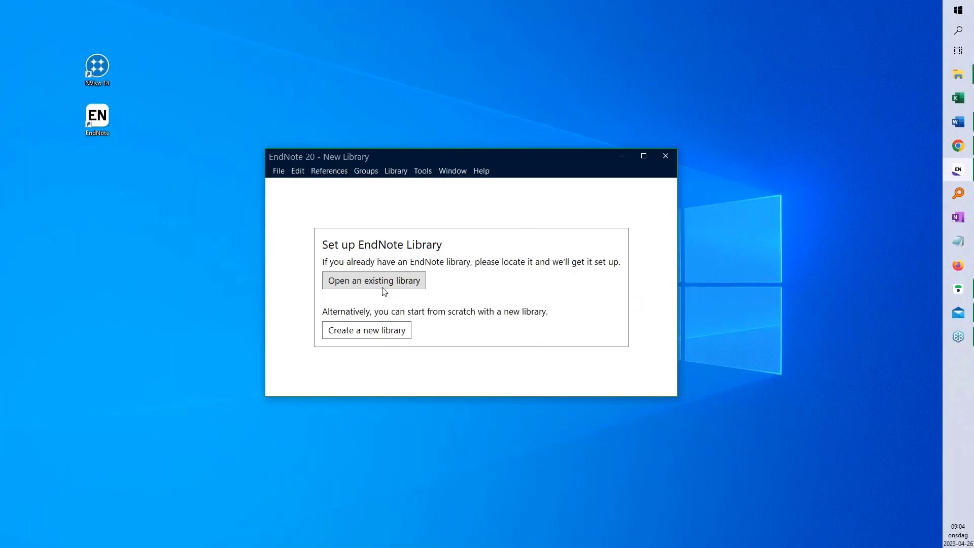
{"action": "left_click", "coordinate": [360, 333]}
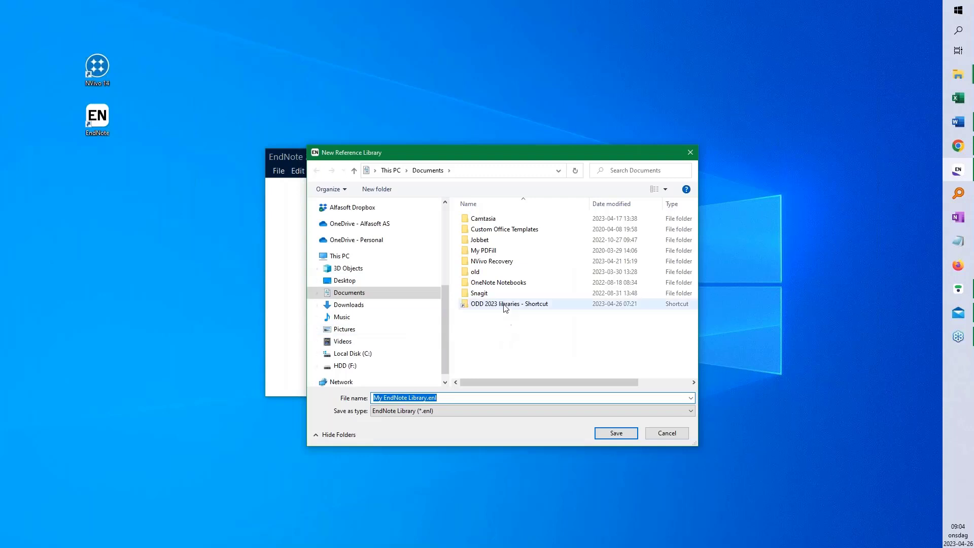
{"action": "double_click", "coordinate": [509, 304]}
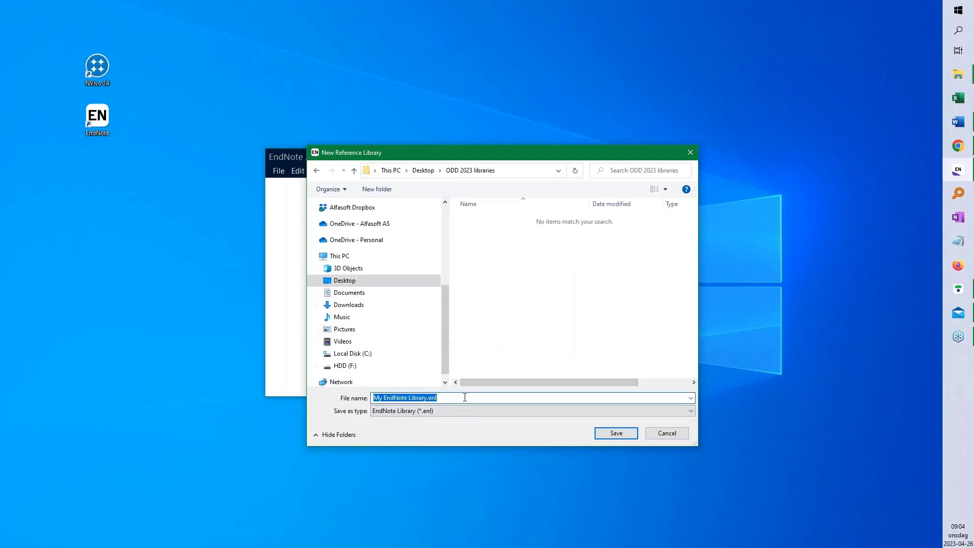
{"action": "type", "text": "ODD"}
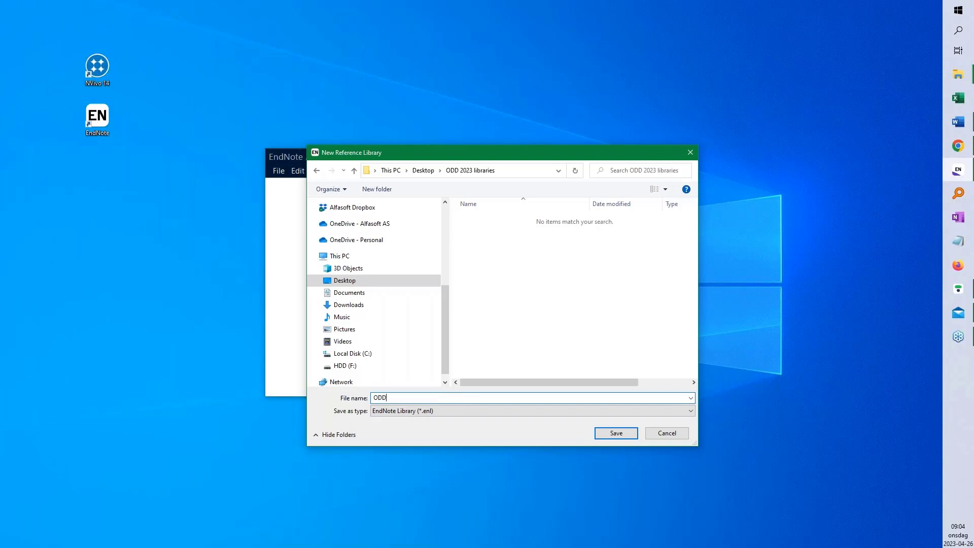
{"action": "type", "text": "2023"}
{"action": "left_click", "coordinate": [622, 433]}
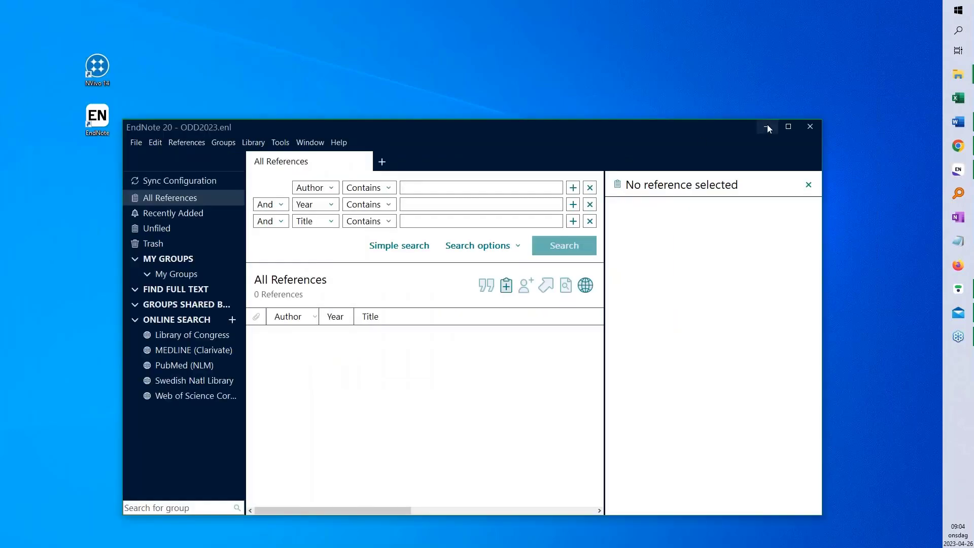
{"action": "left_click", "coordinate": [787, 126]}
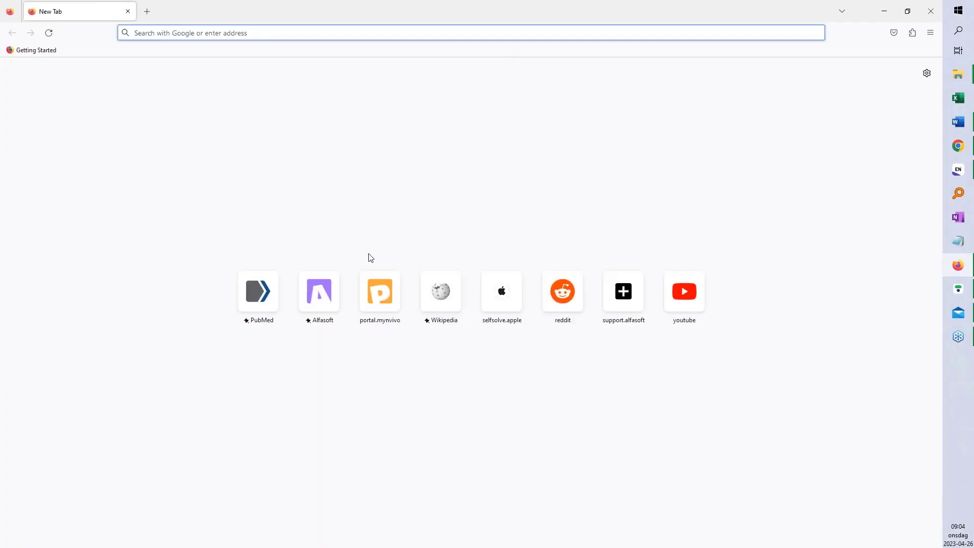
Open PubMed from the Firefox new tab and search for 'cancer'
{"action": "left_click", "coordinate": [263, 293]}
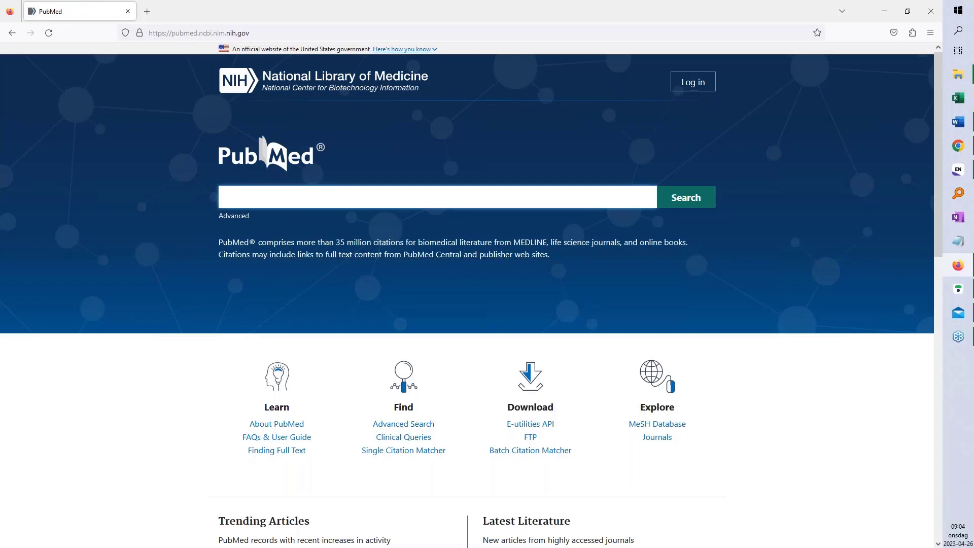
{"action": "type", "text": "cancer"}
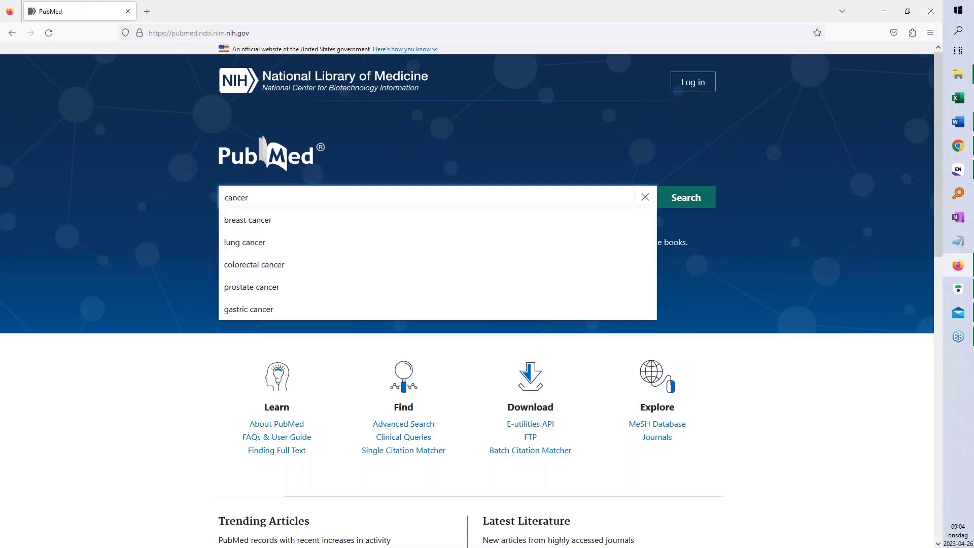
{"action": "key", "text": "Return"}
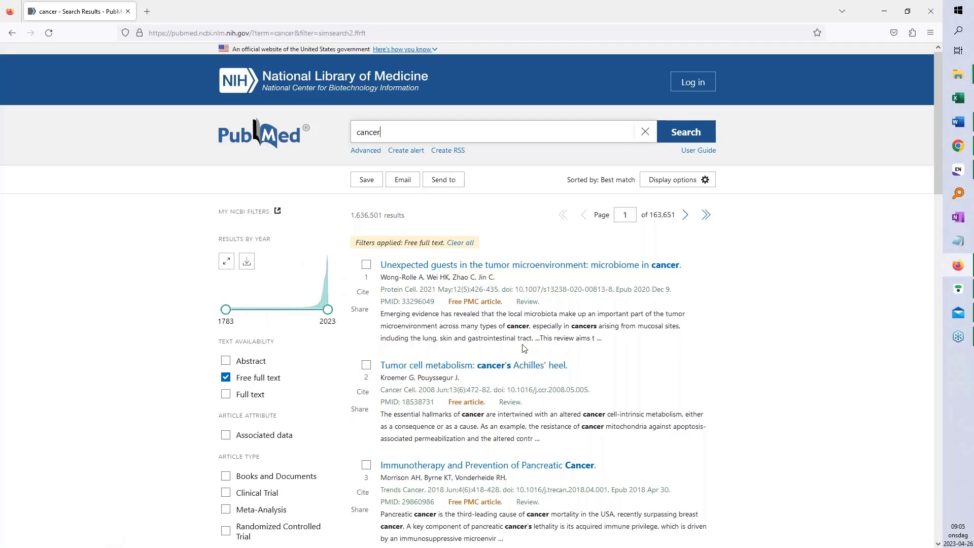
Export all cancer results on this page to a citation-manager file
{"action": "left_click", "coordinate": [451, 184]}
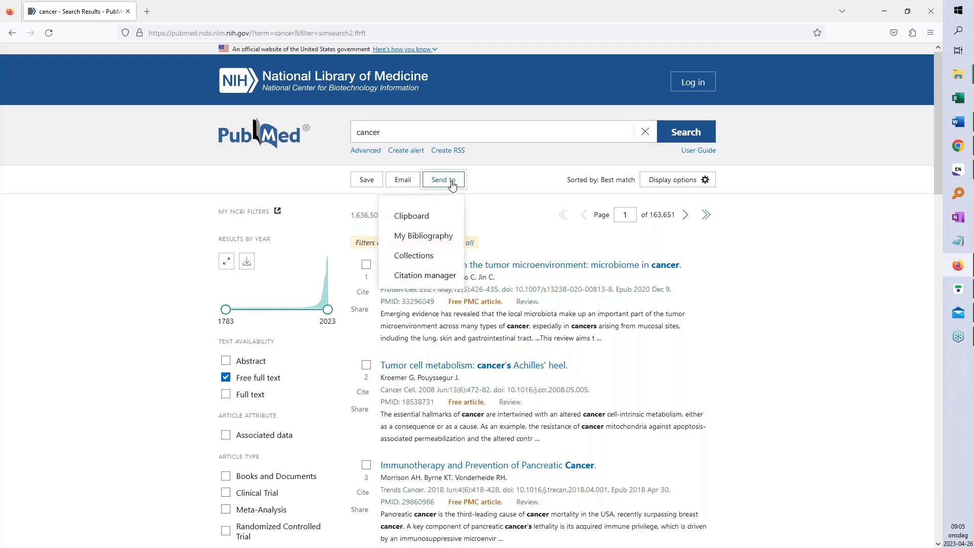
{"action": "left_click", "coordinate": [426, 275]}
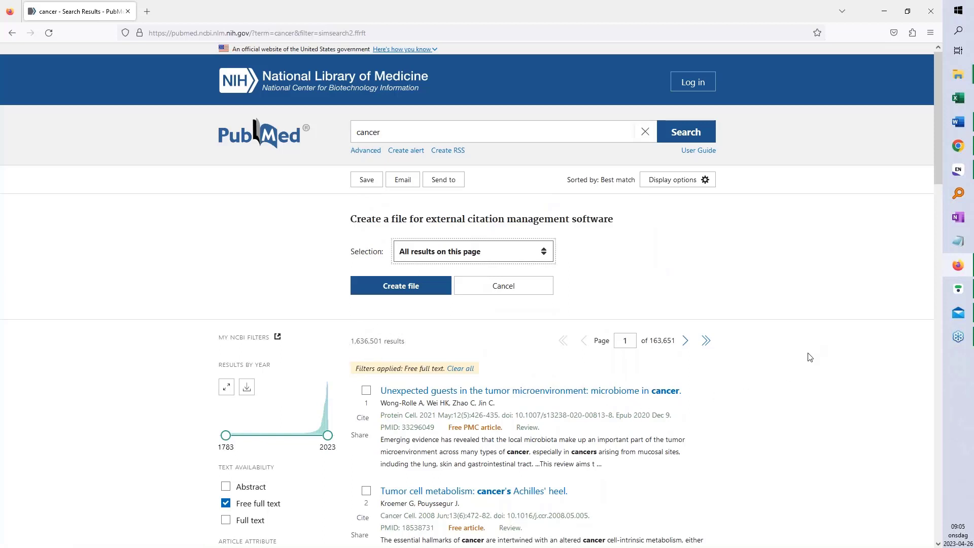
{"action": "scroll", "coordinate": [808, 360], "scroll_direction": "down", "scroll_amount": 1}
{"action": "scroll", "coordinate": [805, 369], "scroll_direction": "down", "scroll_amount": 8}
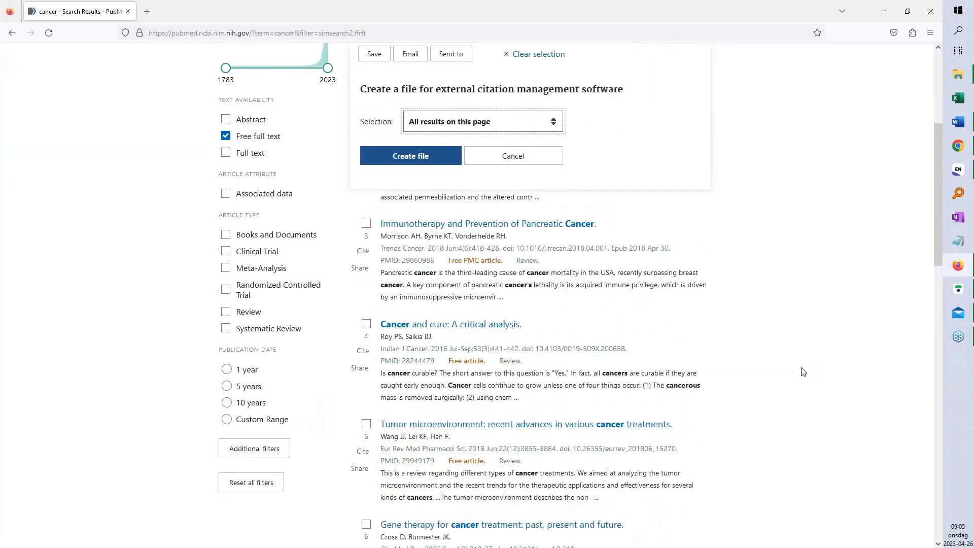
{"action": "scroll", "coordinate": [803, 375], "scroll_direction": "down", "scroll_amount": 10}
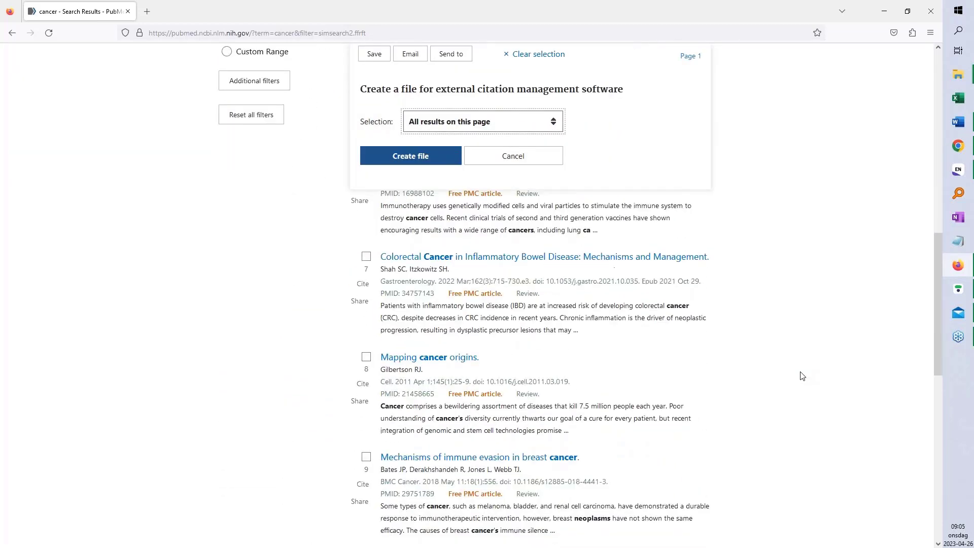
{"action": "scroll", "coordinate": [791, 365], "scroll_direction": "up", "scroll_amount": 1}
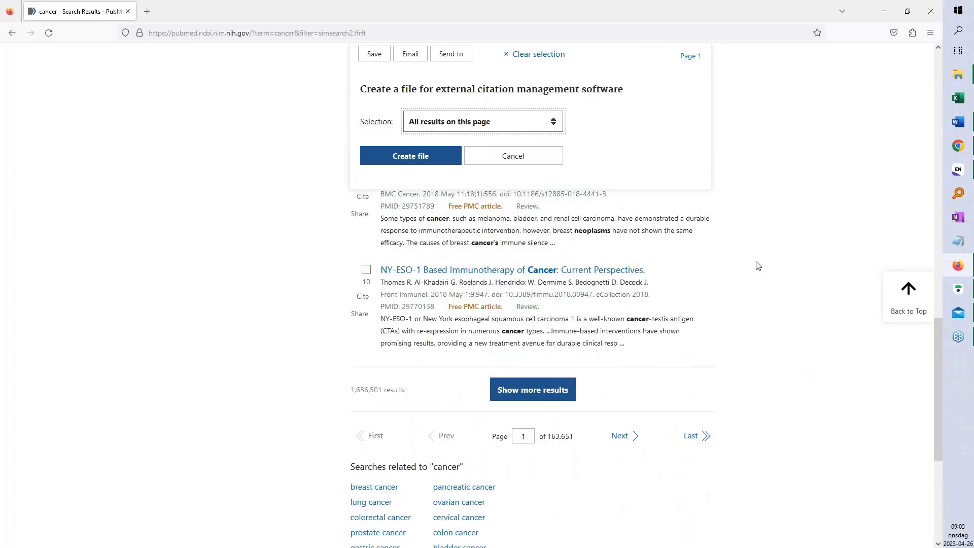
{"action": "scroll", "coordinate": [757, 266], "scroll_direction": "up", "scroll_amount": 7}
{"action": "scroll", "coordinate": [758, 266], "scroll_direction": "up", "scroll_amount": 13}
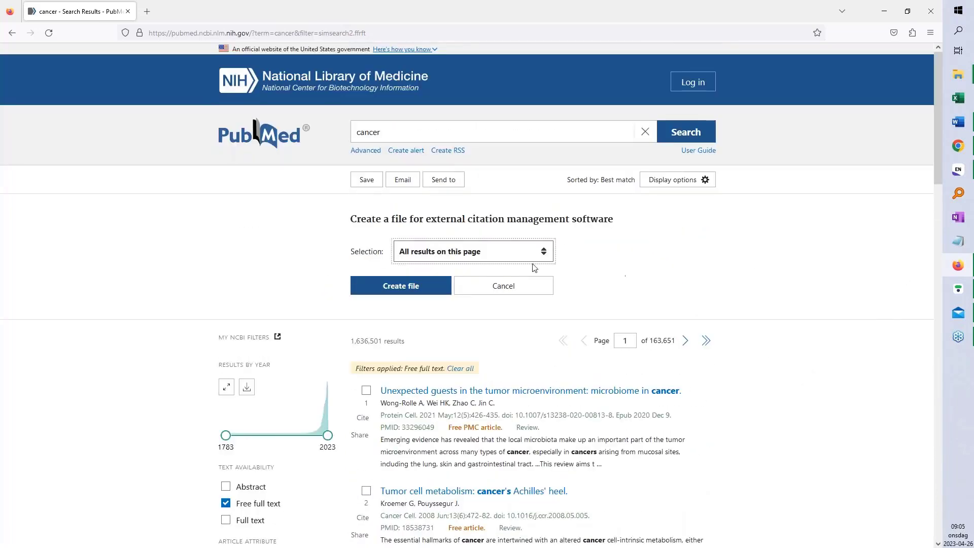
{"action": "left_click", "coordinate": [403, 287]}
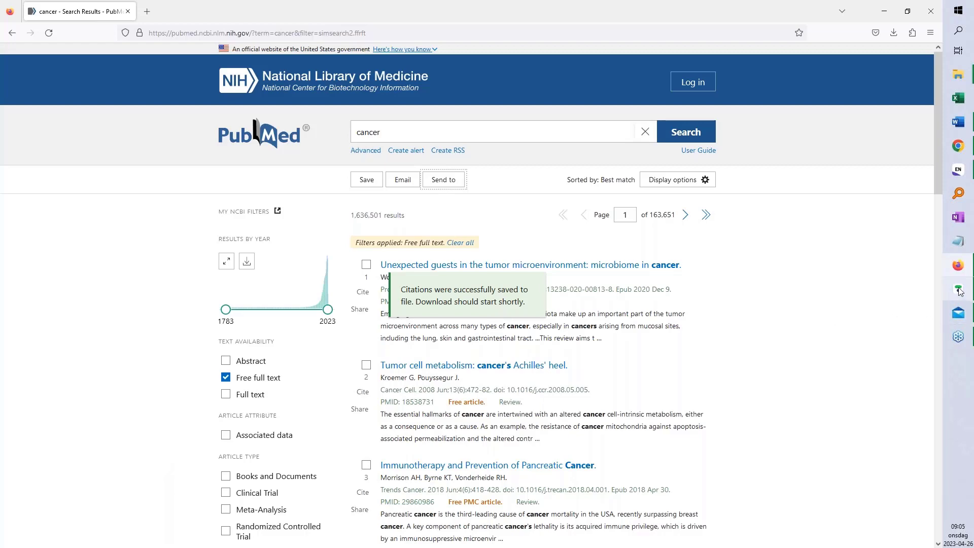
Return to EndNote and list All References, showing the 10 imported PubMed records
{"action": "left_click", "coordinate": [955, 168]}
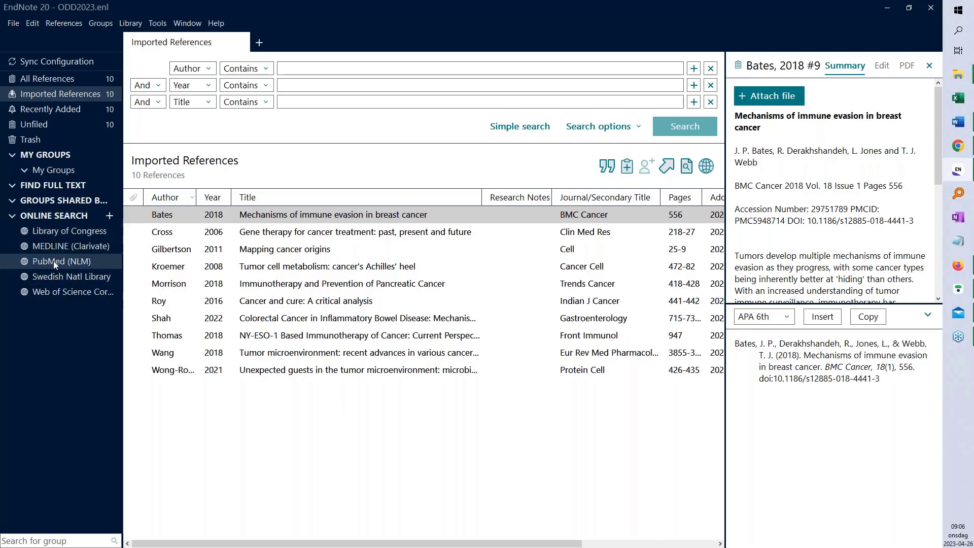
{"action": "left_click", "coordinate": [72, 78]}
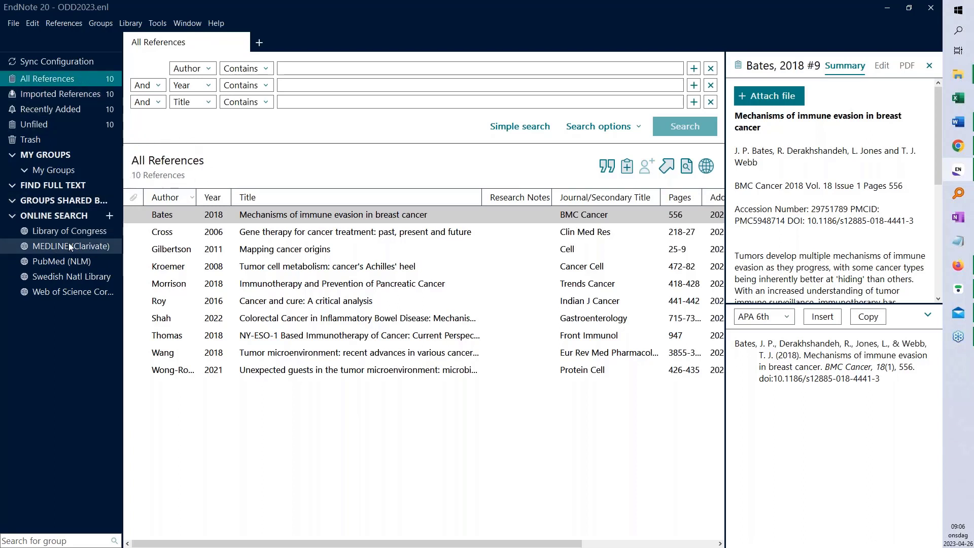
Search PubMed (NLM) online for 'cancer' in All Fields, then go back to All References
{"action": "left_click", "coordinate": [57, 261]}
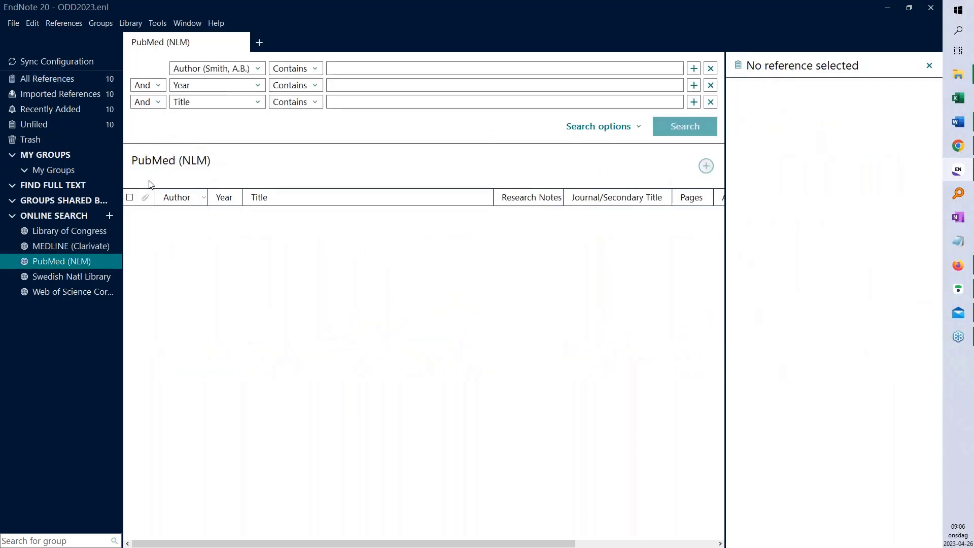
{"action": "left_click", "coordinate": [258, 71]}
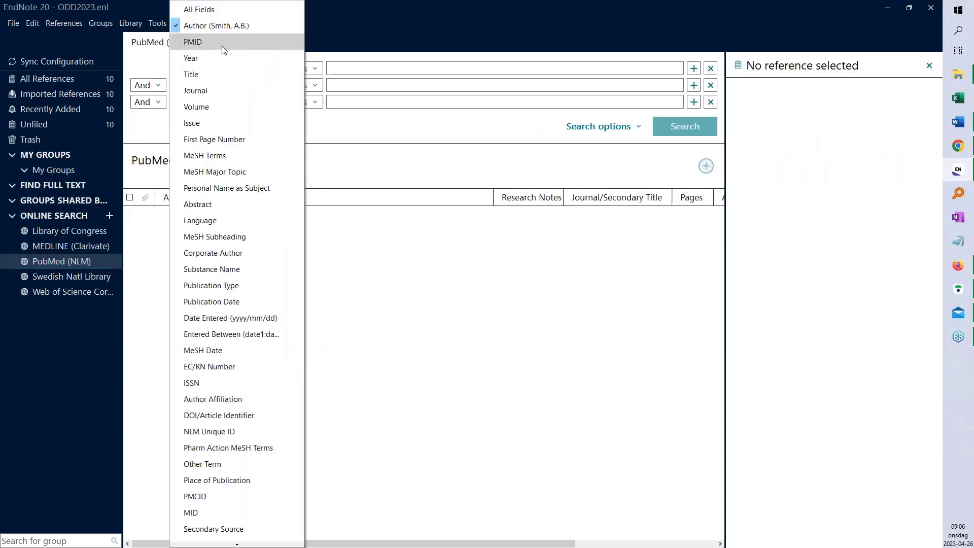
{"action": "left_click", "coordinate": [197, 8]}
{"action": "left_click", "coordinate": [310, 67]}
{"action": "type", "text": "cancer"}
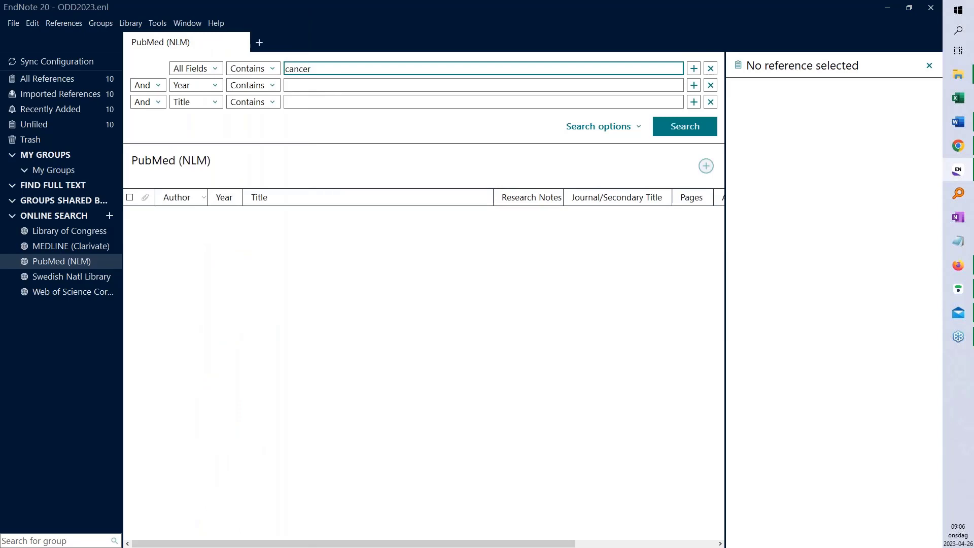
{"action": "left_click", "coordinate": [679, 127]}
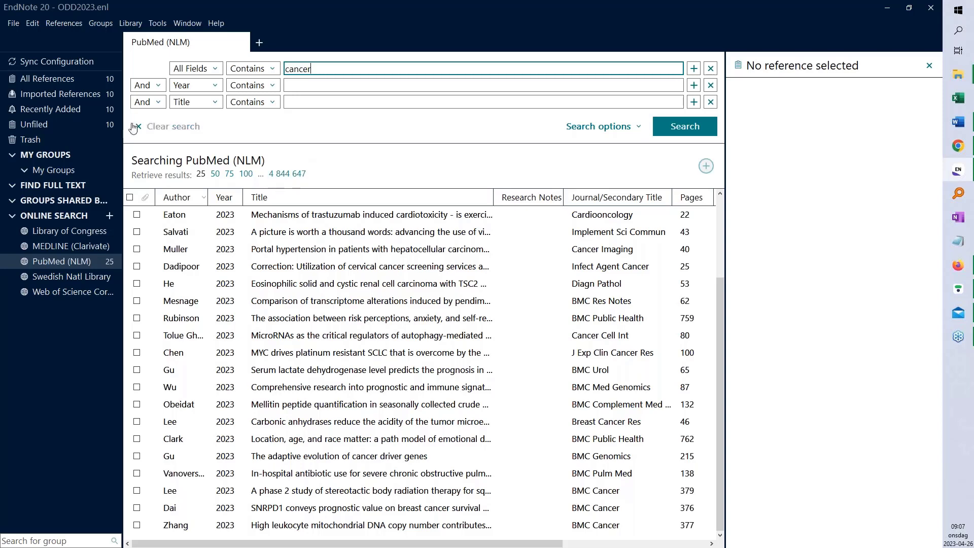
{"action": "left_click", "coordinate": [57, 77]}
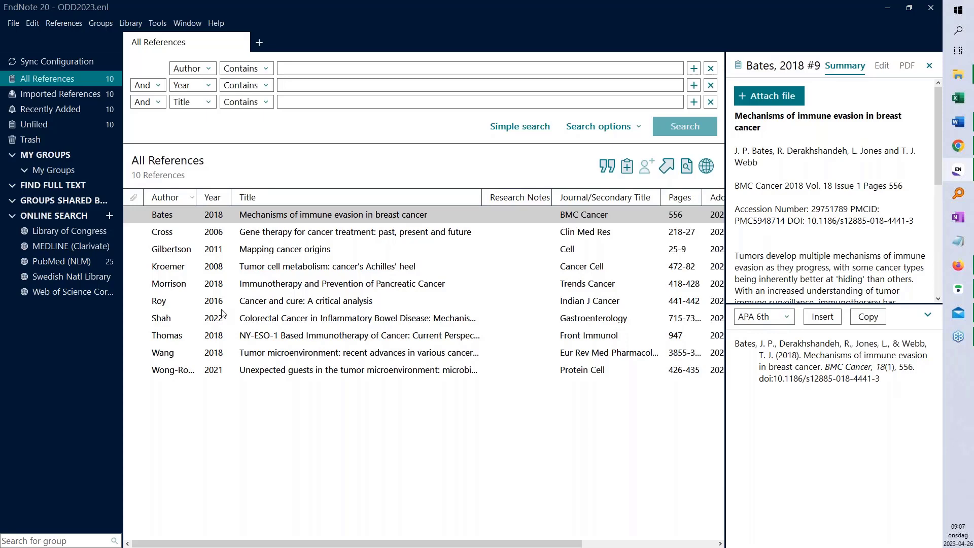
Select the Bates 2018 reference, widen its details panel, and open its fields for editing
{"action": "left_click", "coordinate": [275, 221]}
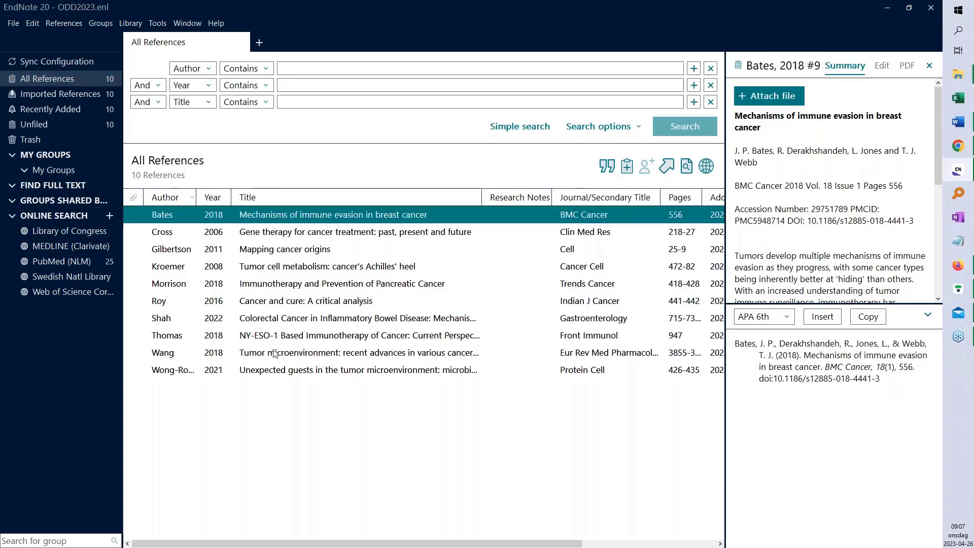
{"action": "left_click", "coordinate": [281, 376], "text": "shift"}
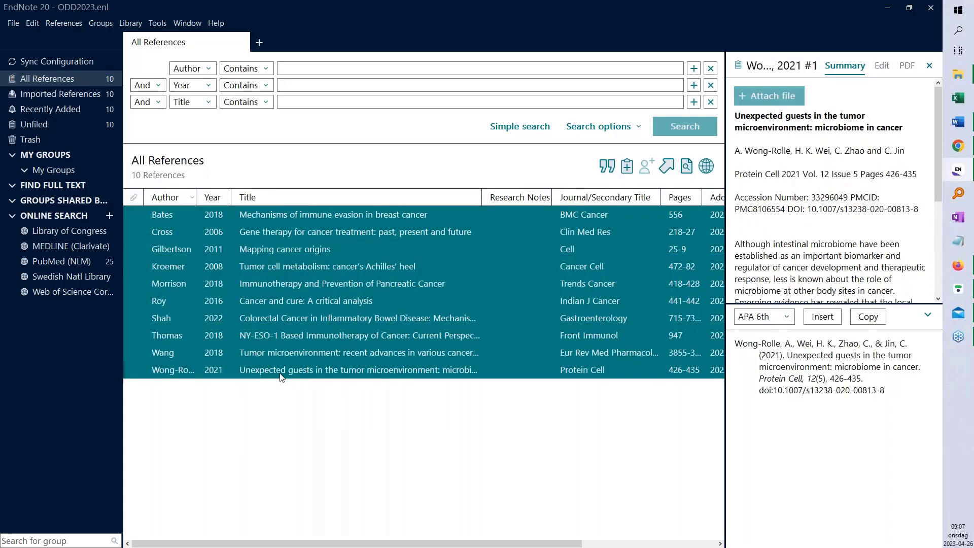
{"action": "left_click", "coordinate": [367, 219]}
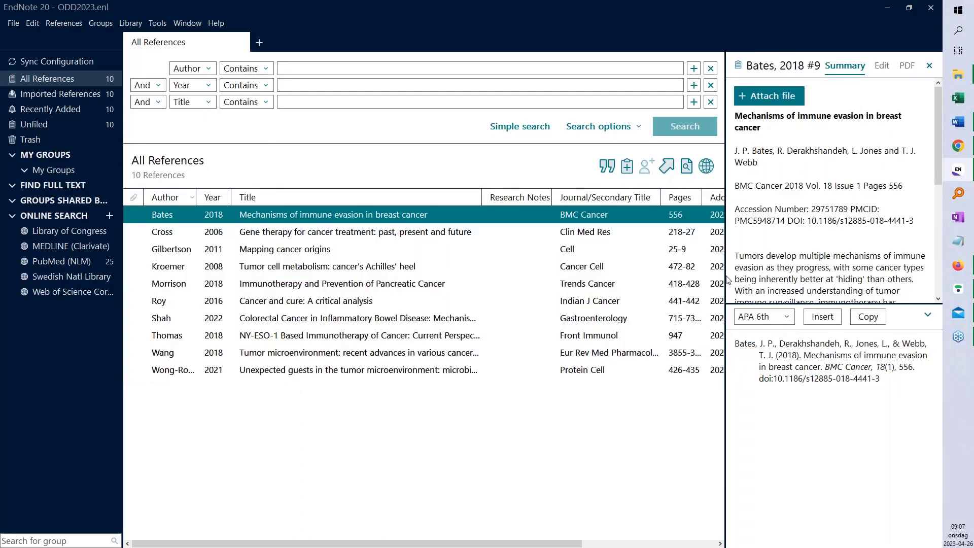
{"action": "left_click_drag", "start_coordinate": [724, 275], "coordinate": [598, 300]}
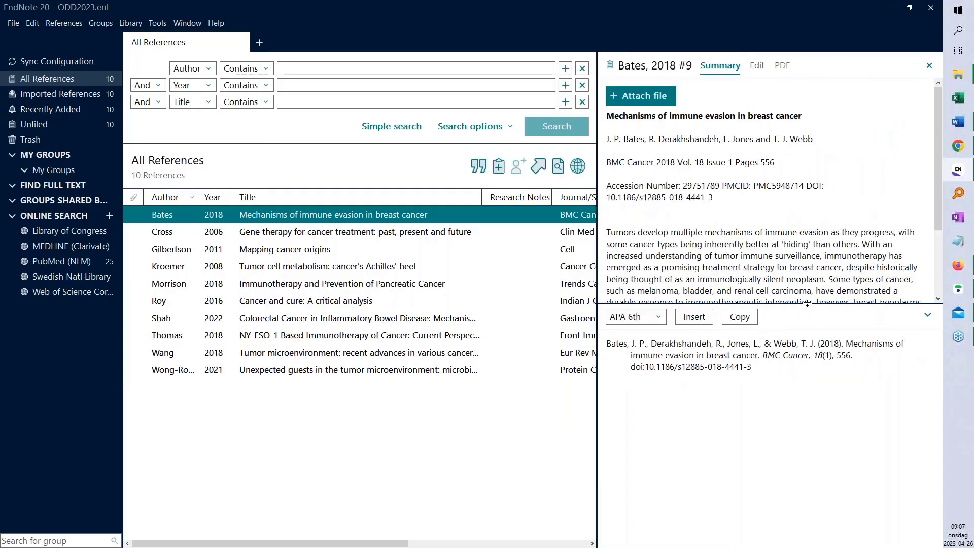
{"action": "left_click", "coordinate": [928, 314]}
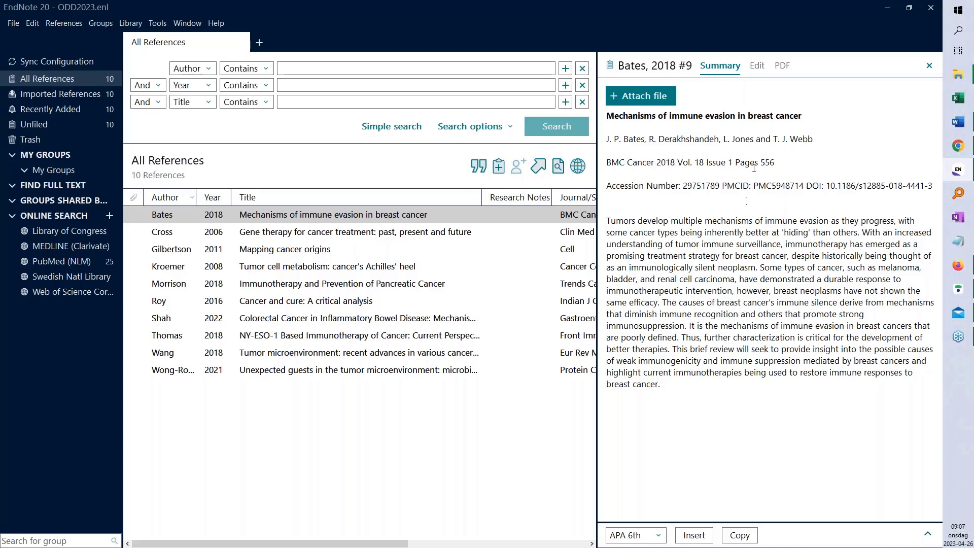
{"action": "left_click", "coordinate": [757, 67]}
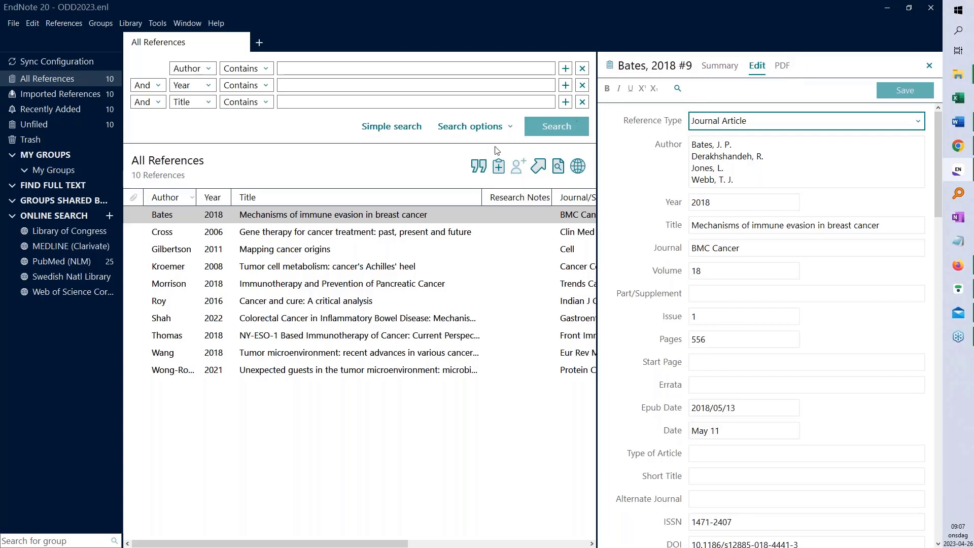
Scroll through every field of the Bates 2018 record, then switch to its Summary view
{"action": "right_click", "coordinate": [355, 214]}
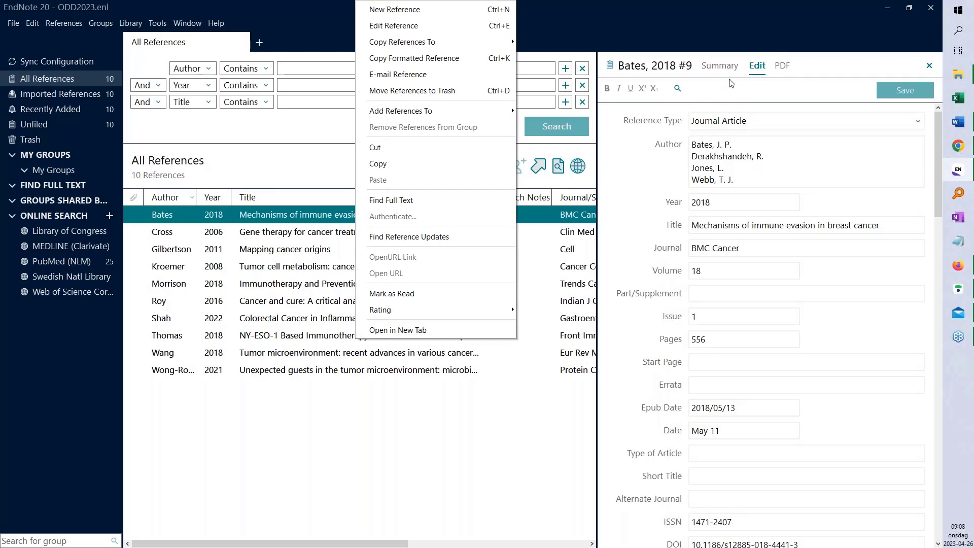
{"action": "left_click", "coordinate": [780, 140]}
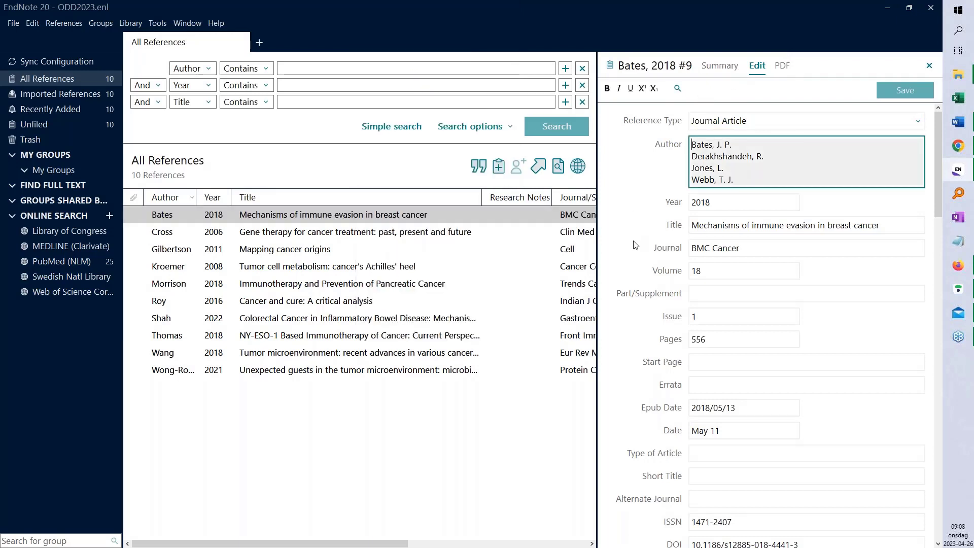
{"action": "scroll", "coordinate": [732, 139], "scroll_direction": "down", "scroll_amount": 1}
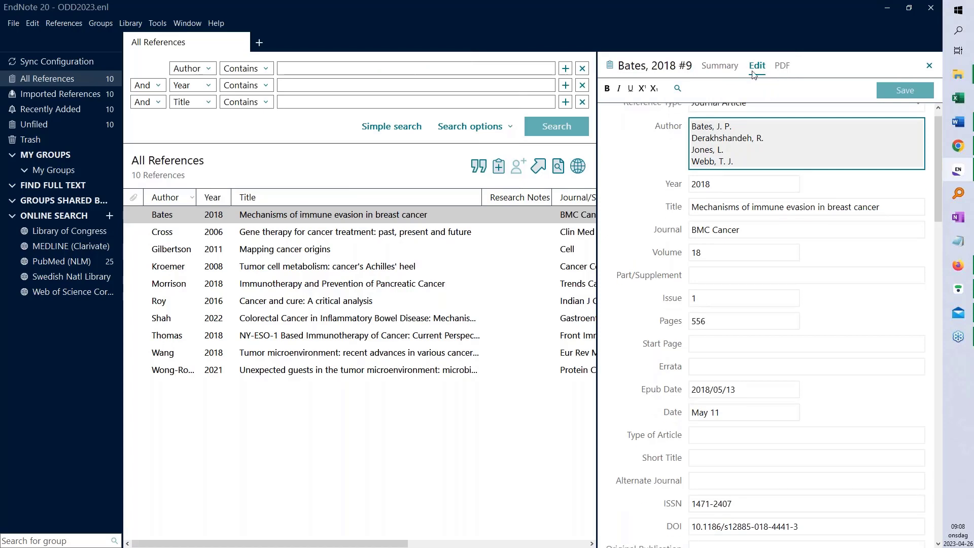
{"action": "scroll", "coordinate": [709, 221], "scroll_direction": "down", "scroll_amount": 1}
{"action": "scroll", "coordinate": [766, 324], "scroll_direction": "down", "scroll_amount": 7}
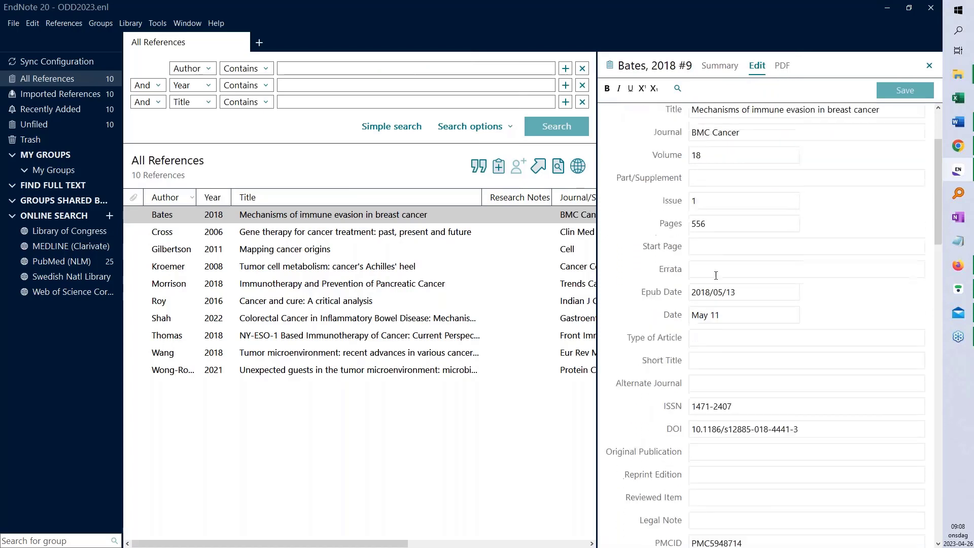
{"action": "scroll", "coordinate": [716, 285], "scroll_direction": "down", "scroll_amount": 8}
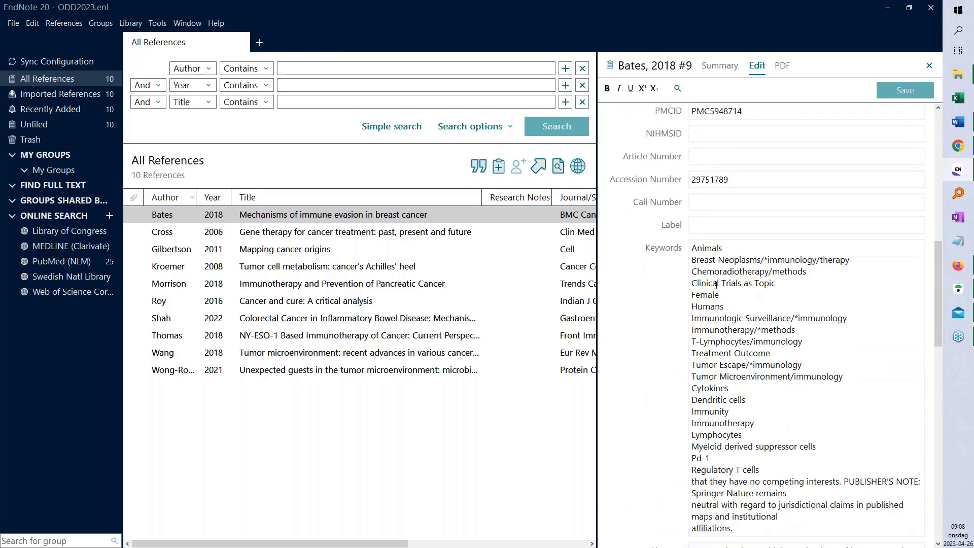
{"action": "scroll", "coordinate": [716, 285], "scroll_direction": "down", "scroll_amount": 9}
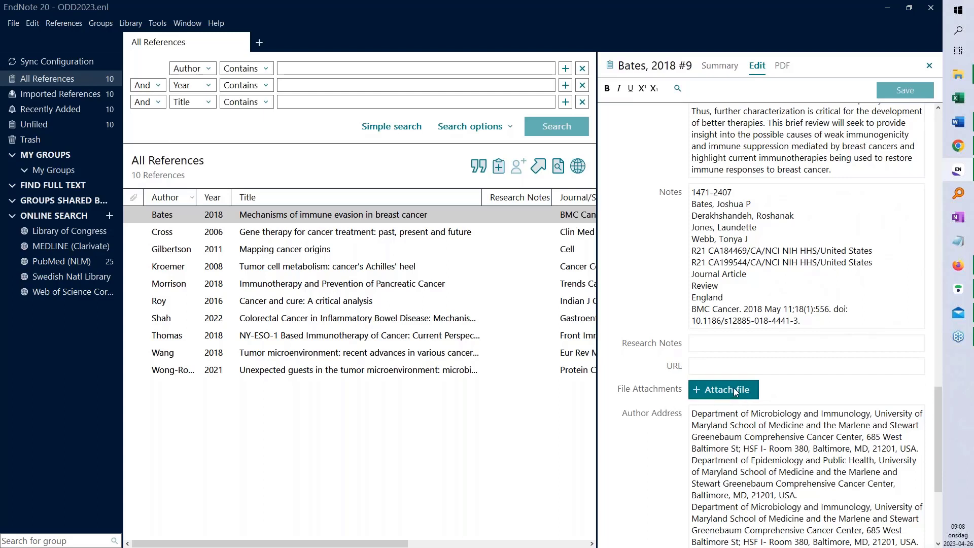
{"action": "left_click", "coordinate": [720, 66]}
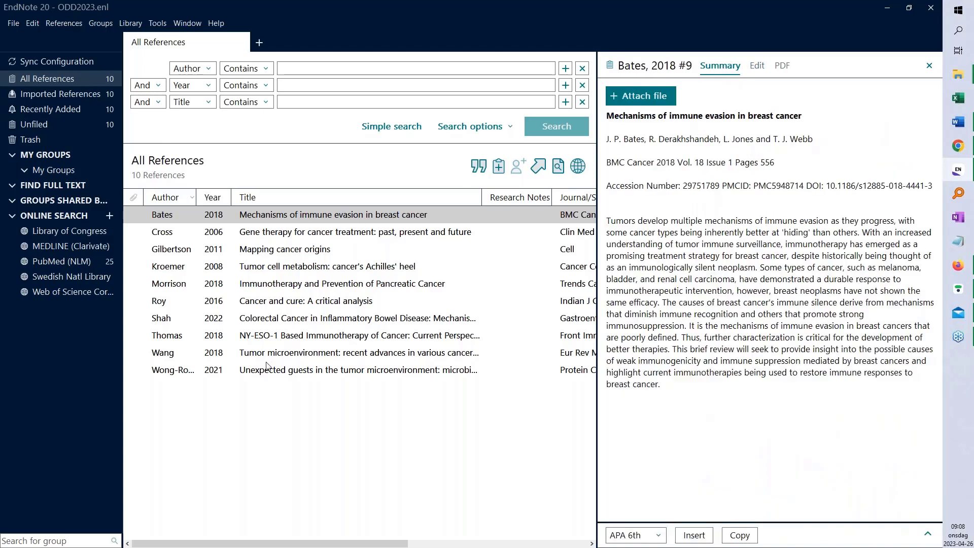
Select all ten references and run Find Full Text on them
{"action": "key", "text": "ctrl+a"}
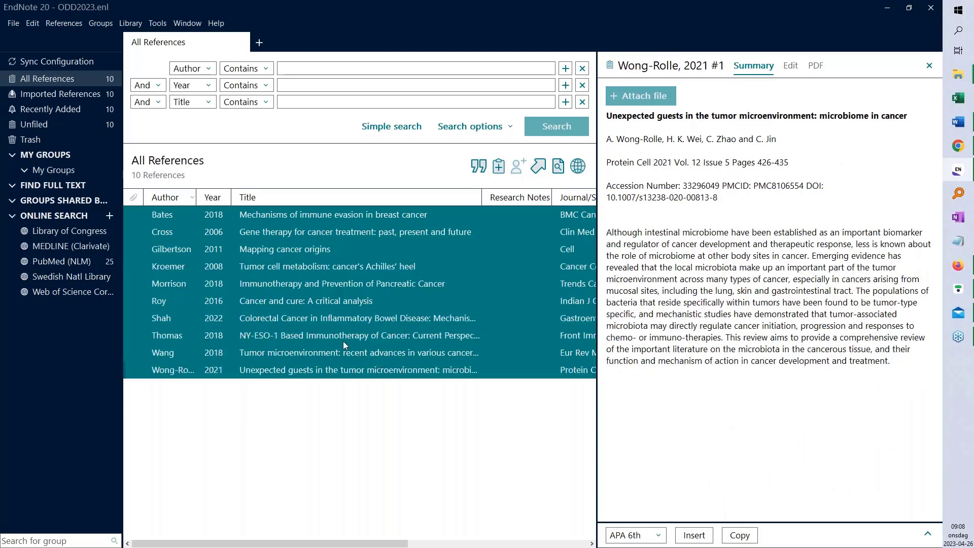
{"action": "left_click", "coordinate": [560, 166]}
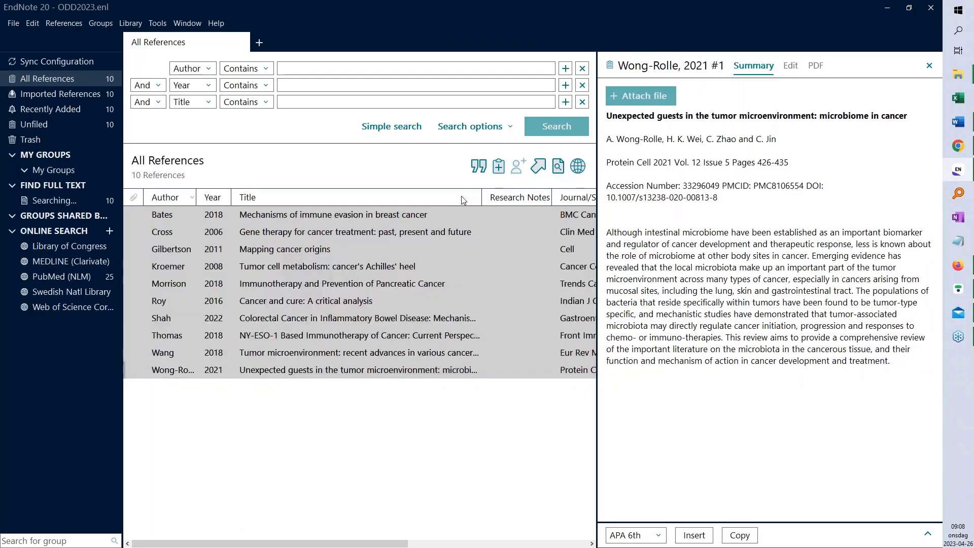
Collapse the Online Search and My Groups sidebar sections while the full-text search runs
{"action": "left_click", "coordinate": [13, 230]}
{"action": "left_click", "coordinate": [14, 153]}
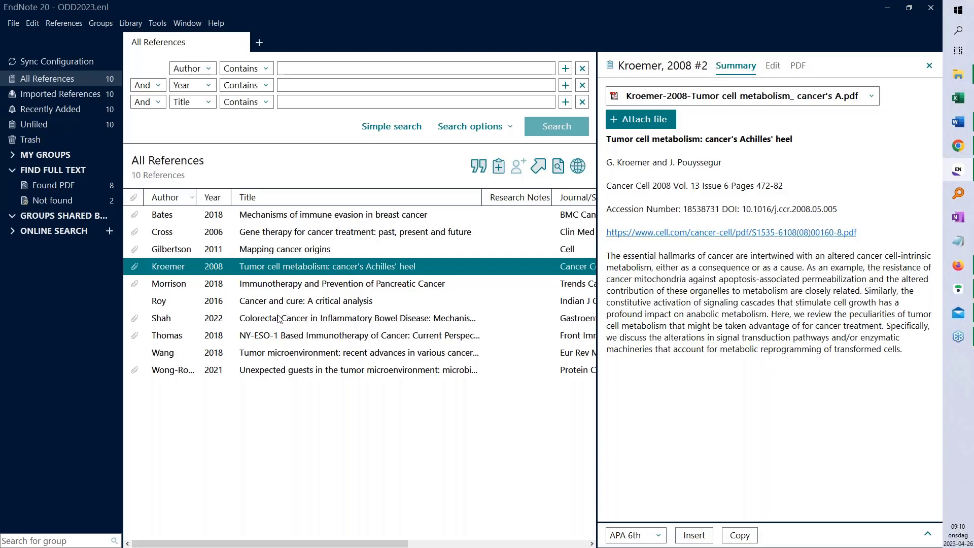
Delete the six references from Morrison through Wong-Rolle and view them in the Trash
{"action": "left_click", "coordinate": [266, 289]}
{"action": "left_click", "coordinate": [332, 369], "text": "shift"}
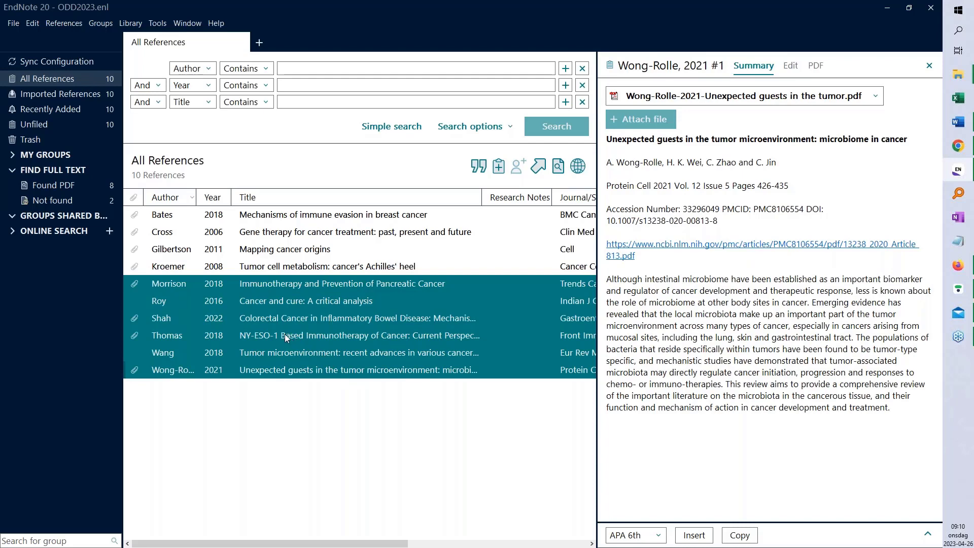
{"action": "key", "text": "Delete"}
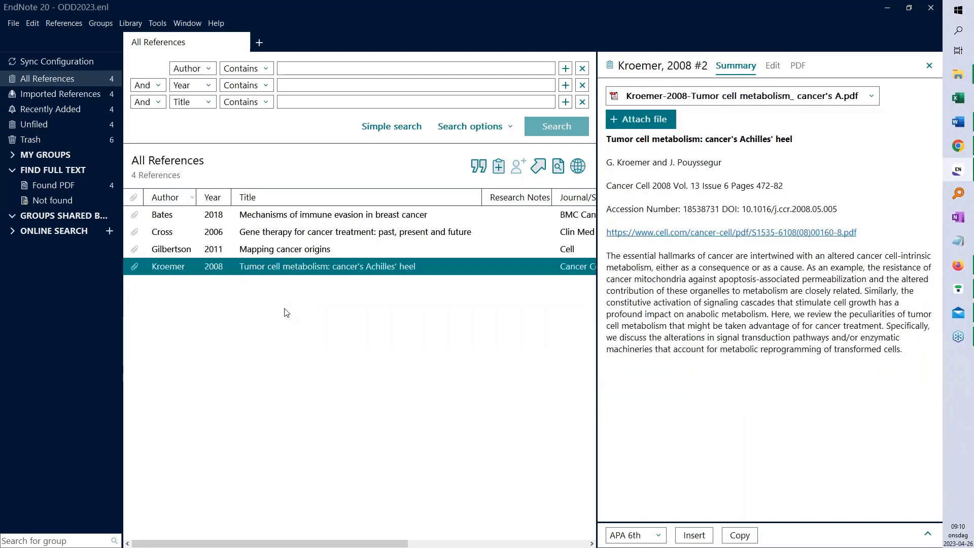
{"action": "left_click", "coordinate": [38, 138]}
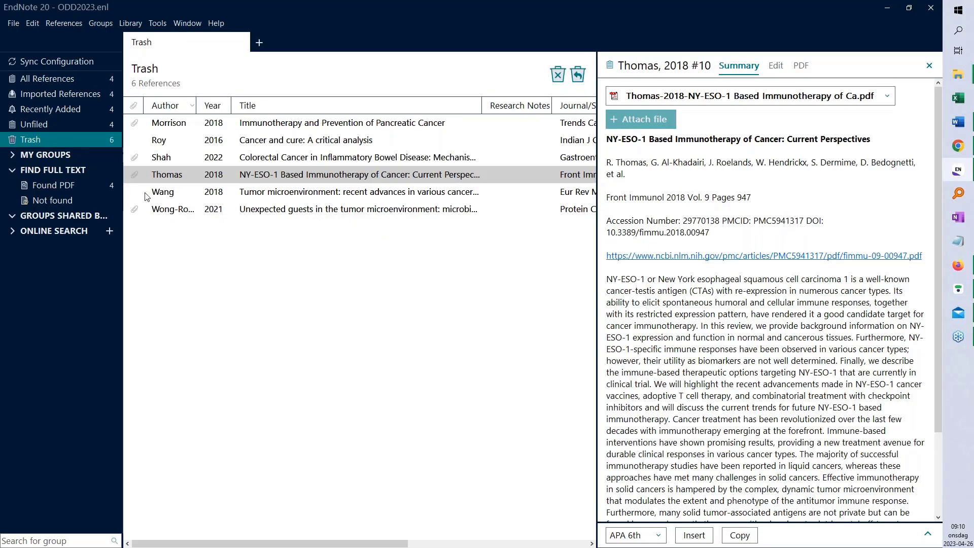
Permanently delete the six trashed references and show All References: Bates, Cross, Gilbertson, Kroemer
{"action": "right_click", "coordinate": [42, 139]}
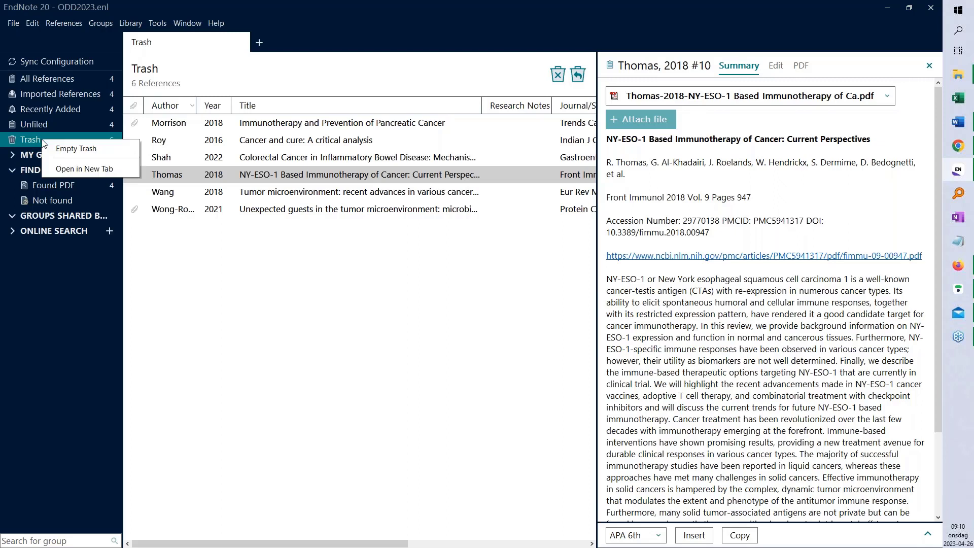
{"action": "left_click", "coordinate": [76, 149]}
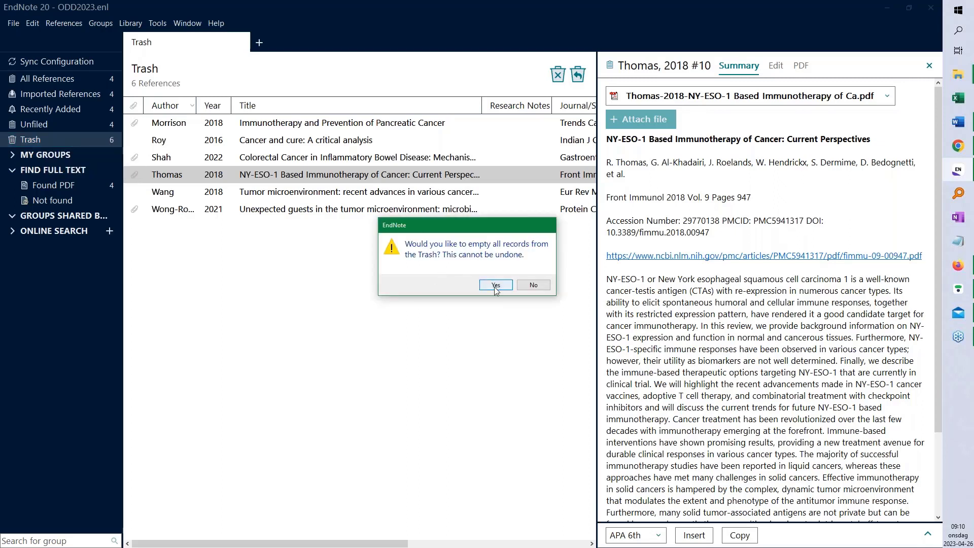
{"action": "left_click", "coordinate": [496, 285]}
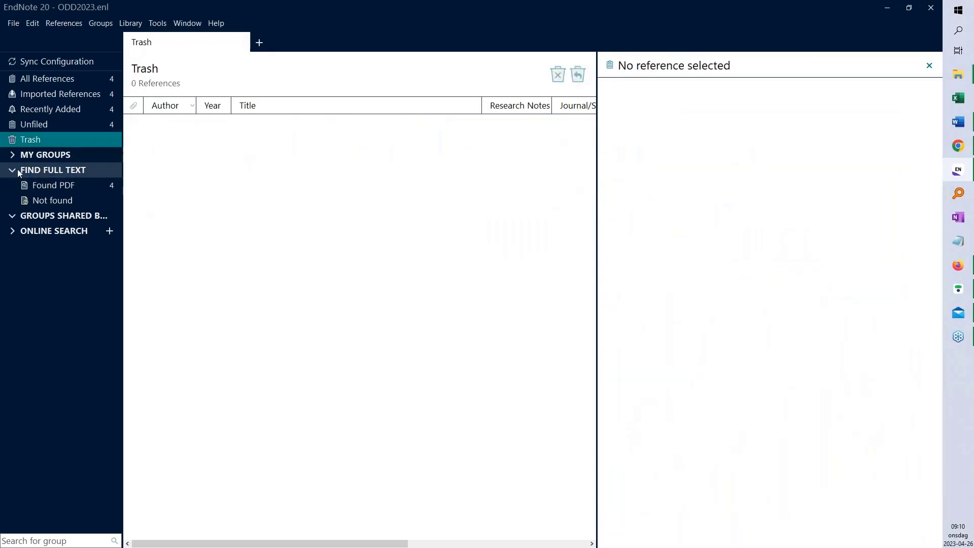
{"action": "left_click", "coordinate": [13, 170]}
{"action": "left_click", "coordinate": [44, 79]}
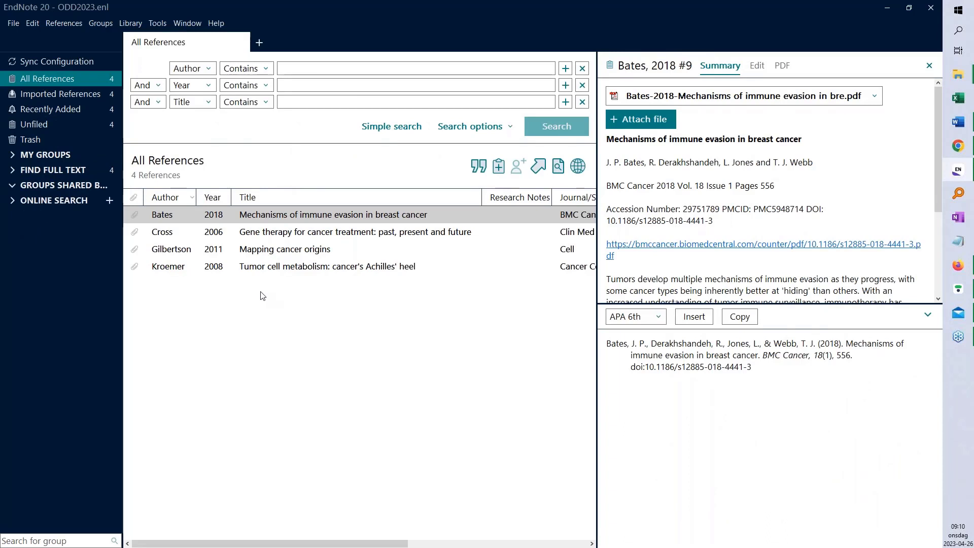
Select the Bates 2018 reference and view its PDF, 'Mechanisms of immune evasion in breast cancer'
{"action": "left_click", "coordinate": [271, 221]}
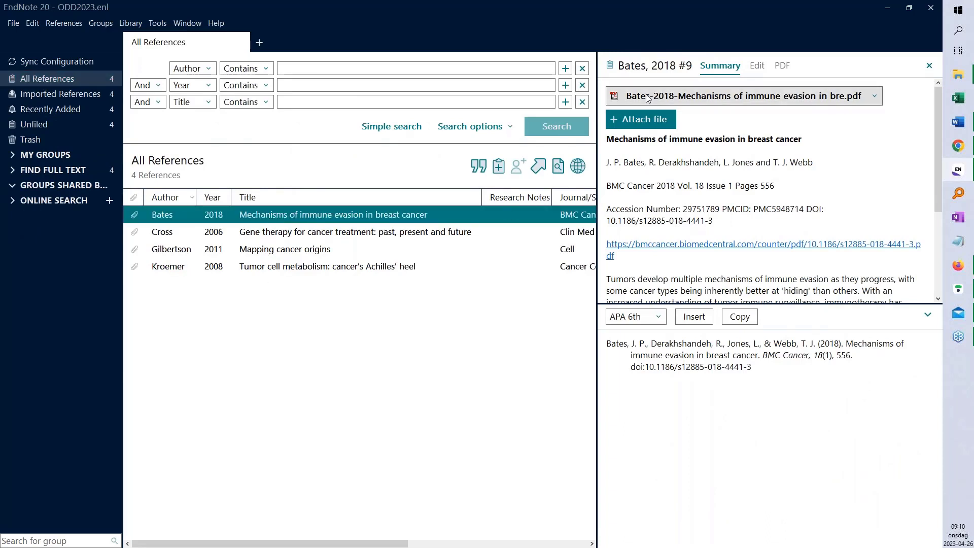
{"action": "left_click", "coordinate": [358, 235]}
{"action": "left_click", "coordinate": [348, 217]}
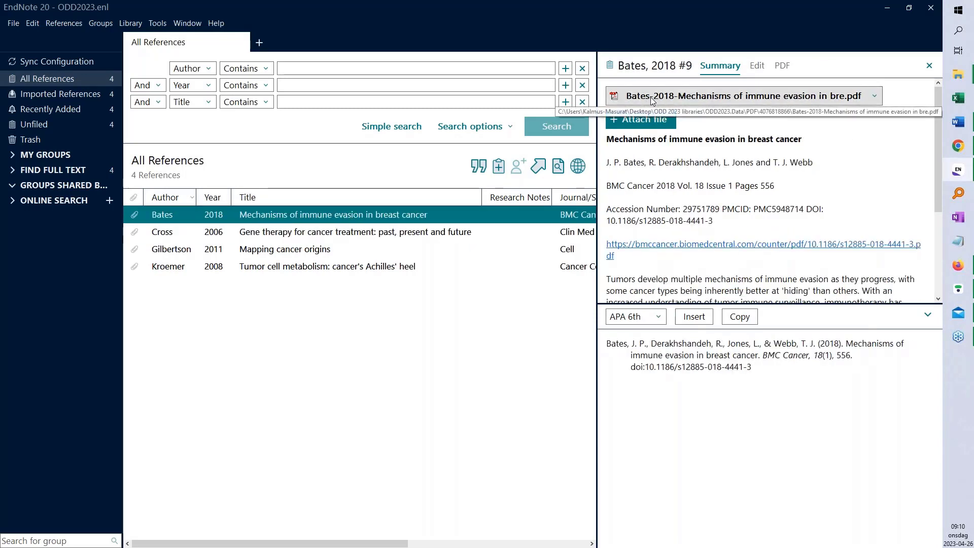
{"action": "left_click", "coordinate": [783, 66]}
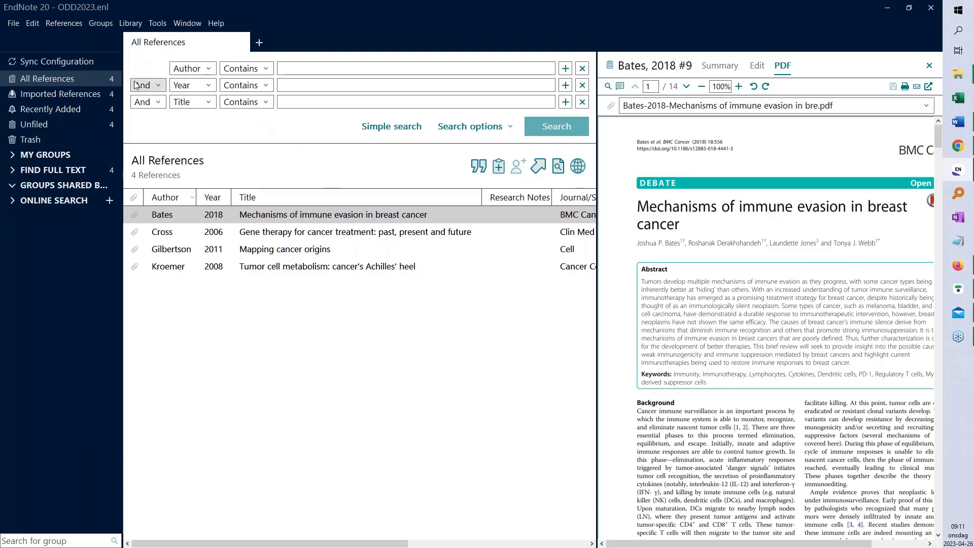
Leave the Author search field unchanged and switch Bates 2018 back to its APA Summary view
{"action": "left_click", "coordinate": [212, 71]}
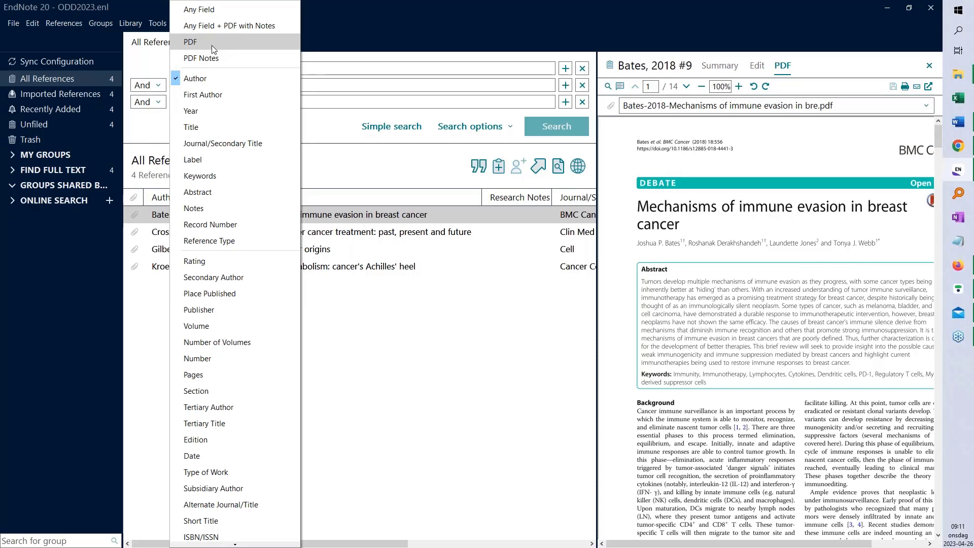
{"action": "left_click", "coordinate": [358, 14]}
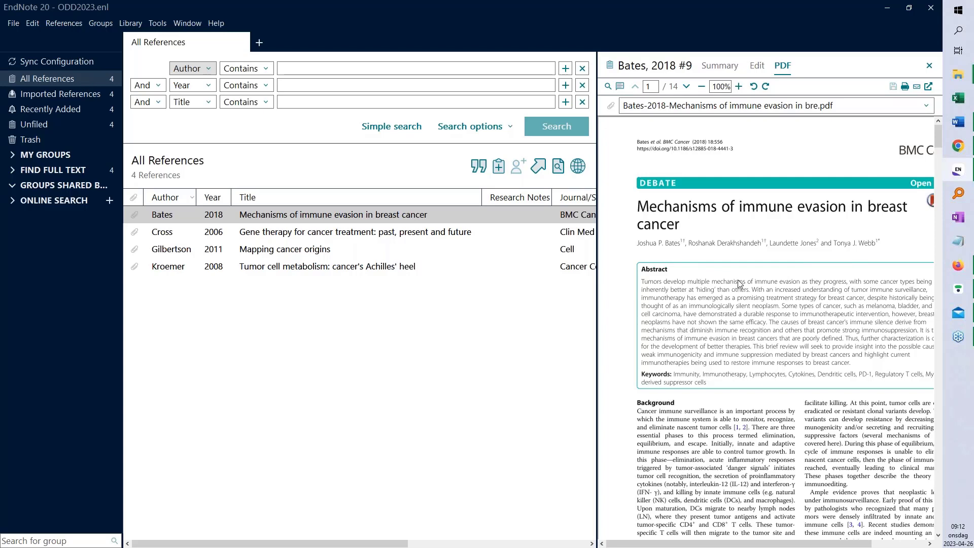
{"action": "left_click", "coordinate": [724, 67]}
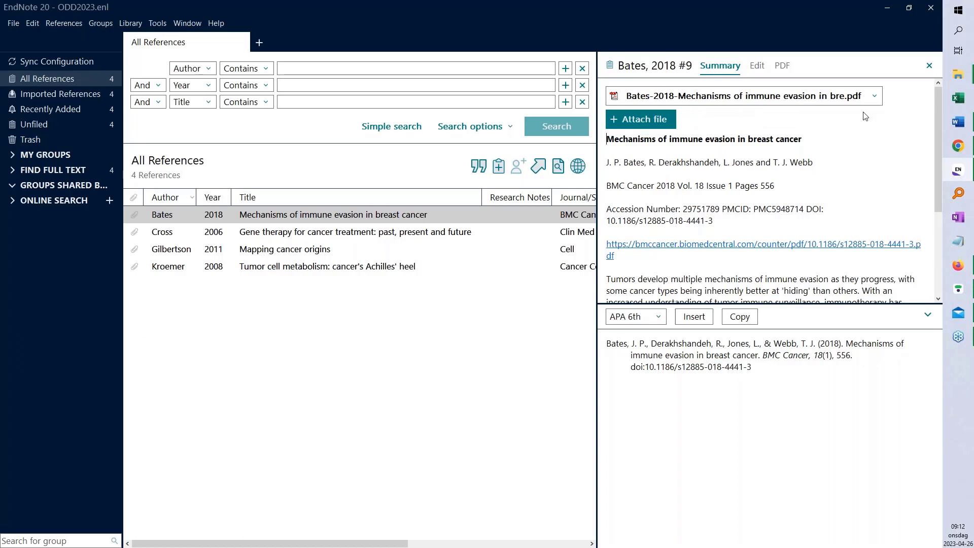
Rename the Bates PDF by Title only, with the other fields set to None
{"action": "left_click", "coordinate": [873, 96]}
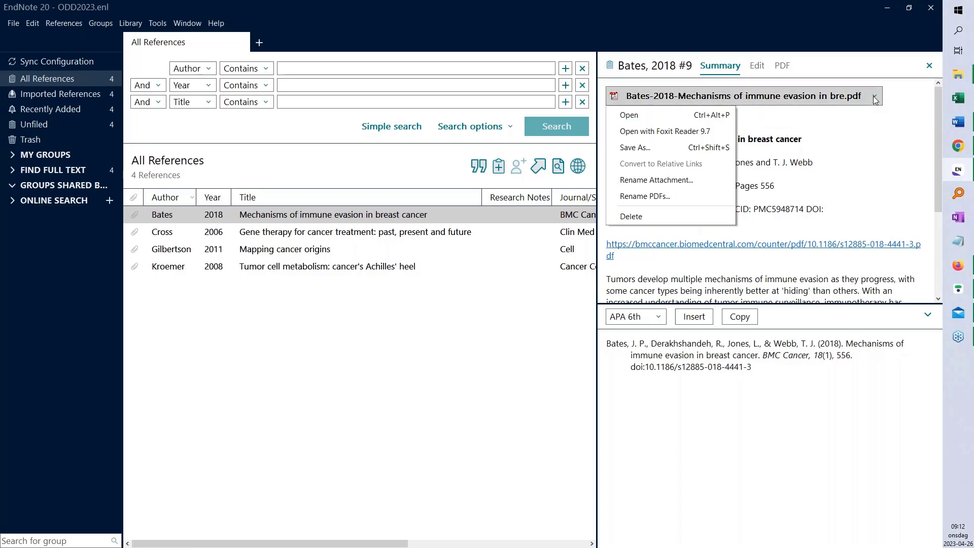
{"action": "left_click", "coordinate": [665, 198]}
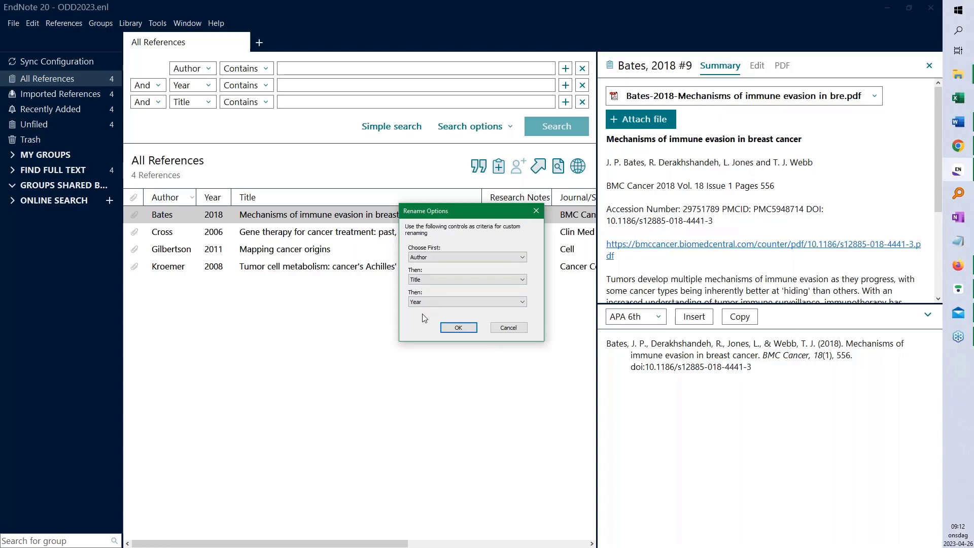
{"action": "left_click", "coordinate": [507, 257]}
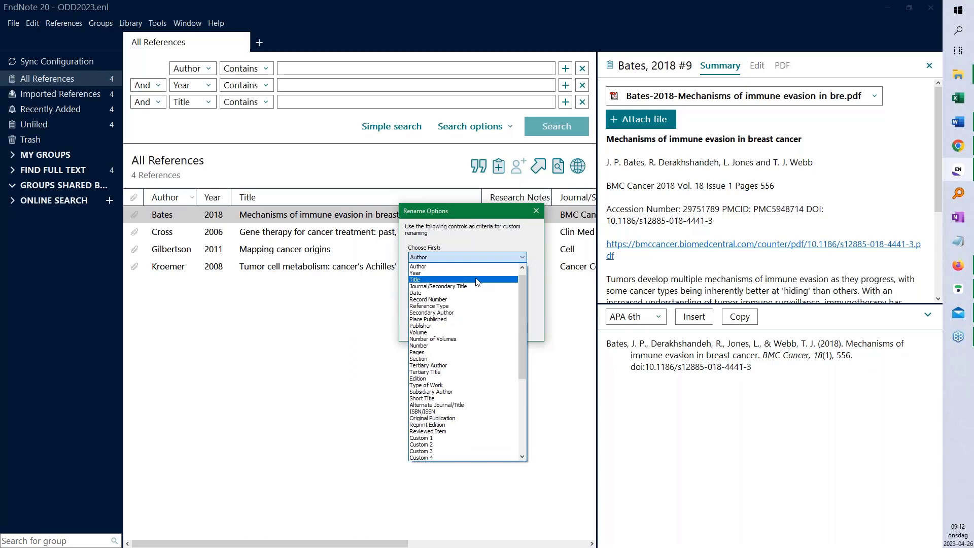
{"action": "left_click", "coordinate": [477, 279]}
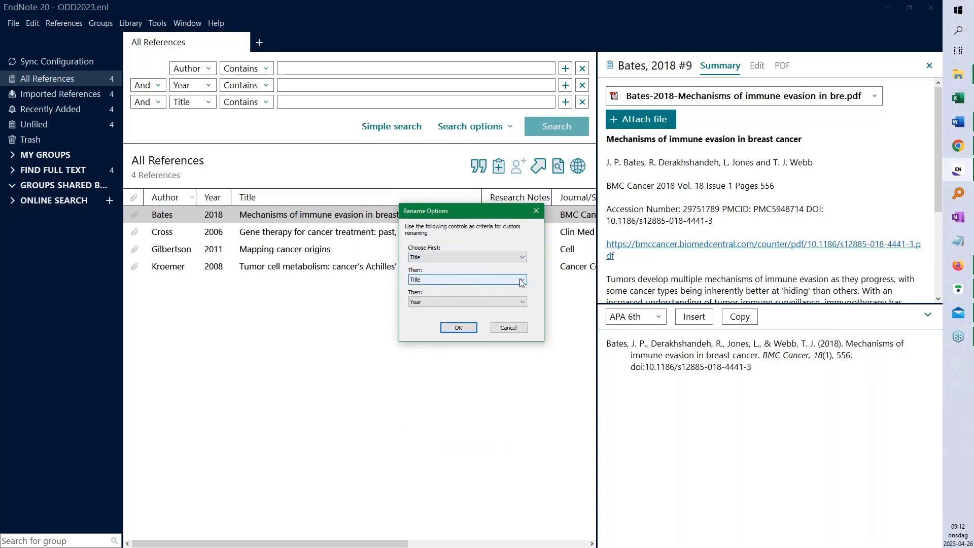
{"action": "left_click", "coordinate": [521, 279]}
{"action": "scroll", "coordinate": [474, 300], "scroll_direction": "up", "scroll_amount": 1}
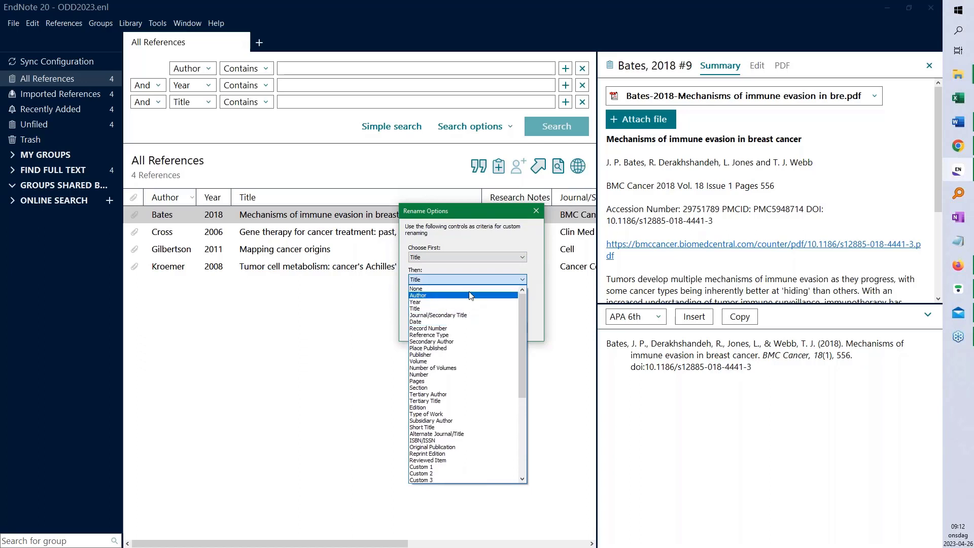
{"action": "left_click", "coordinate": [507, 289]}
{"action": "left_click", "coordinate": [511, 302]}
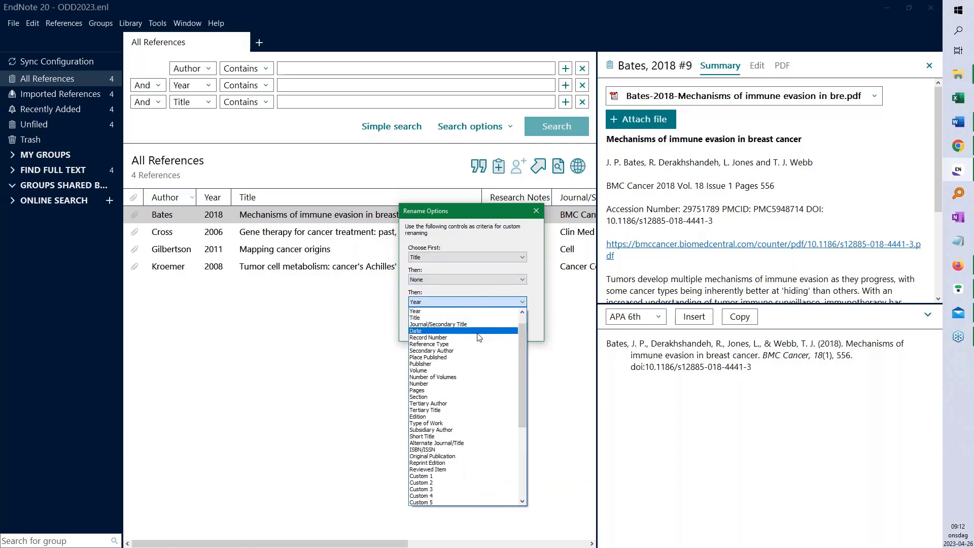
{"action": "scroll", "coordinate": [522, 320], "scroll_direction": "up", "scroll_amount": 1}
{"action": "left_click", "coordinate": [482, 311]}
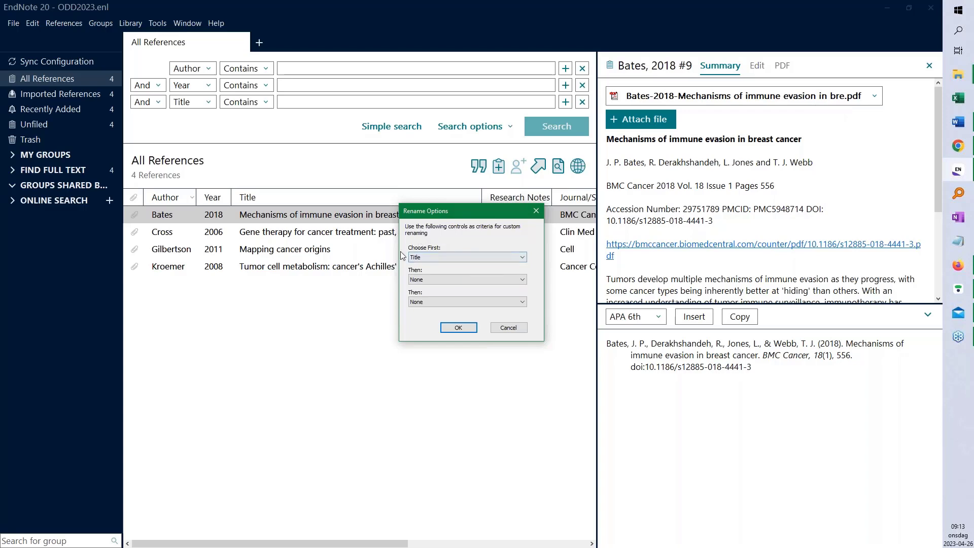
{"action": "left_click", "coordinate": [458, 327]}
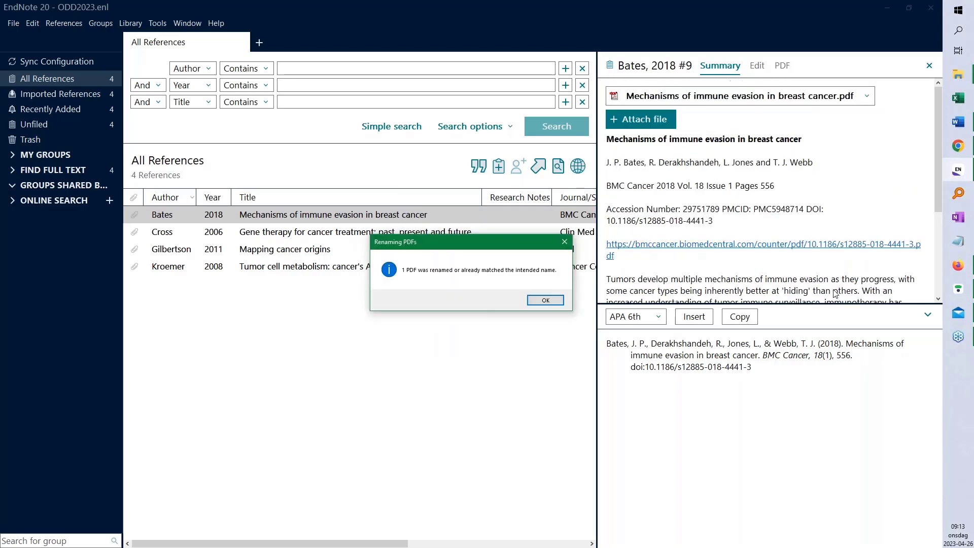
{"action": "left_click", "coordinate": [546, 301]}
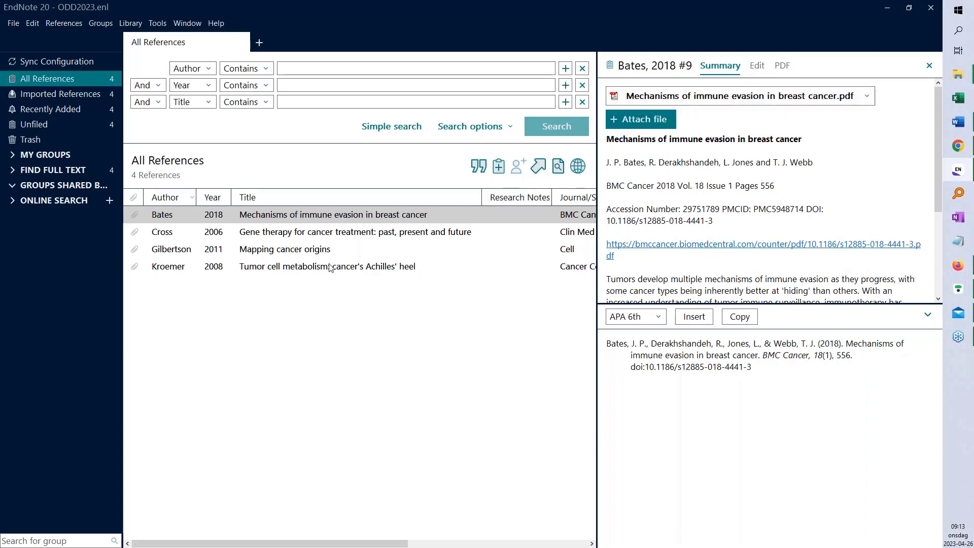
Select all four references and start renaming all their attached PDFs
{"action": "left_click", "coordinate": [304, 270], "text": "shift"}
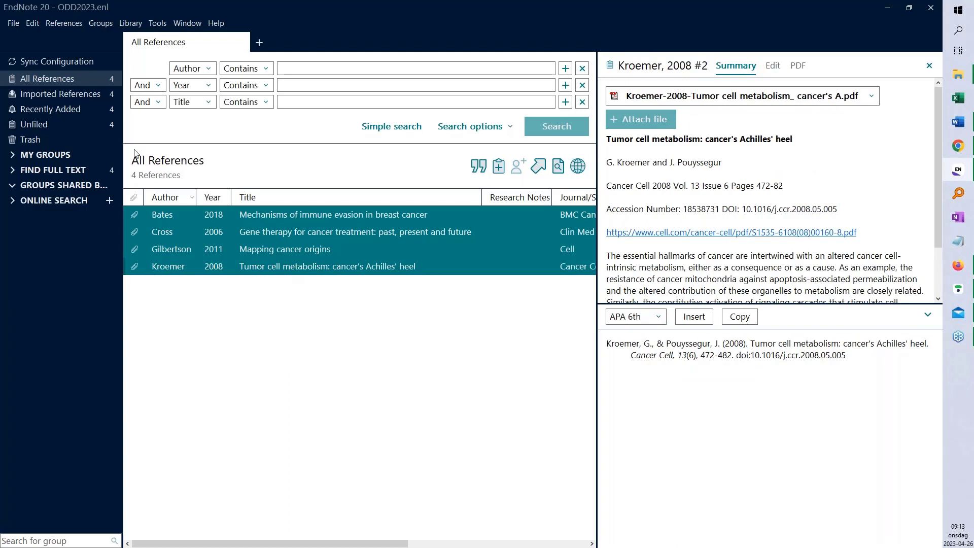
{"action": "left_click", "coordinate": [65, 24]}
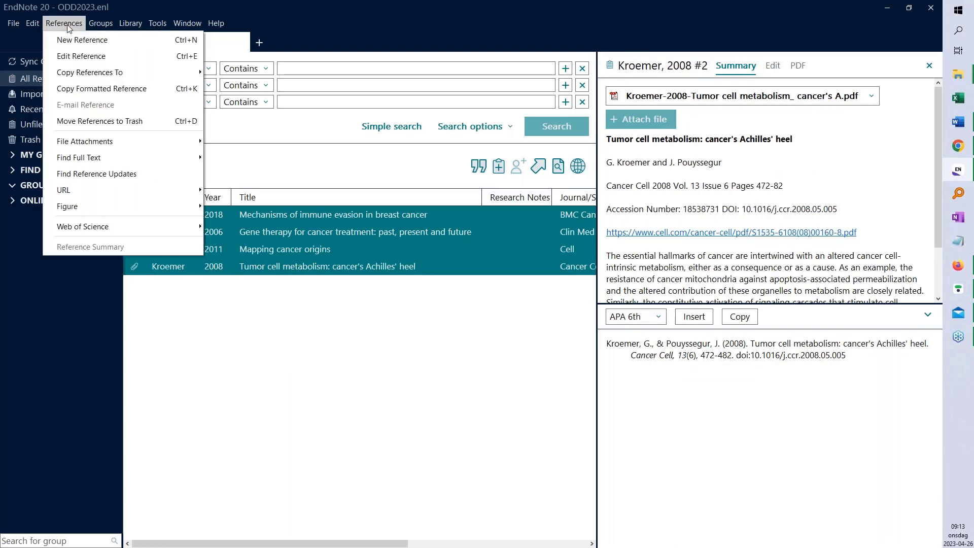
{"action": "mouse_move", "coordinate": [129, 142]}
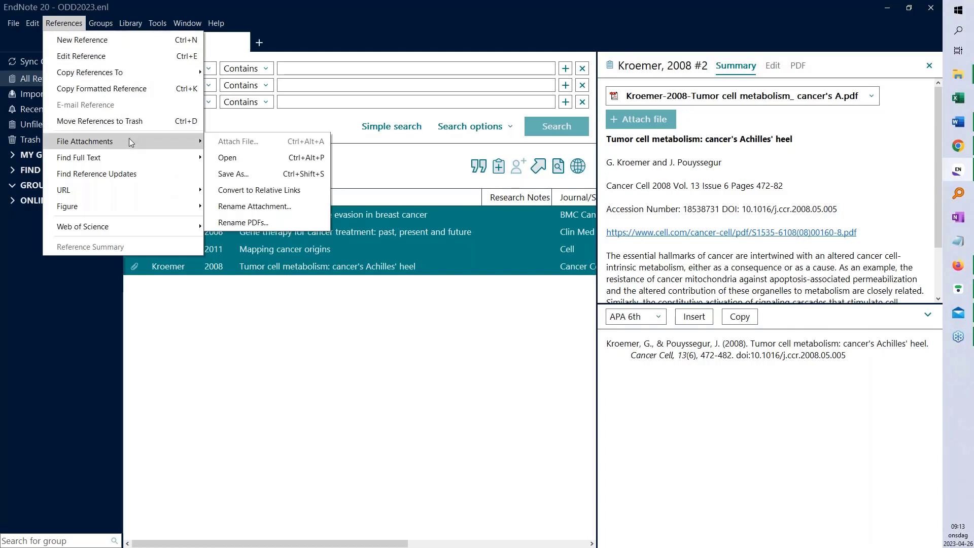
{"action": "left_click", "coordinate": [270, 222]}
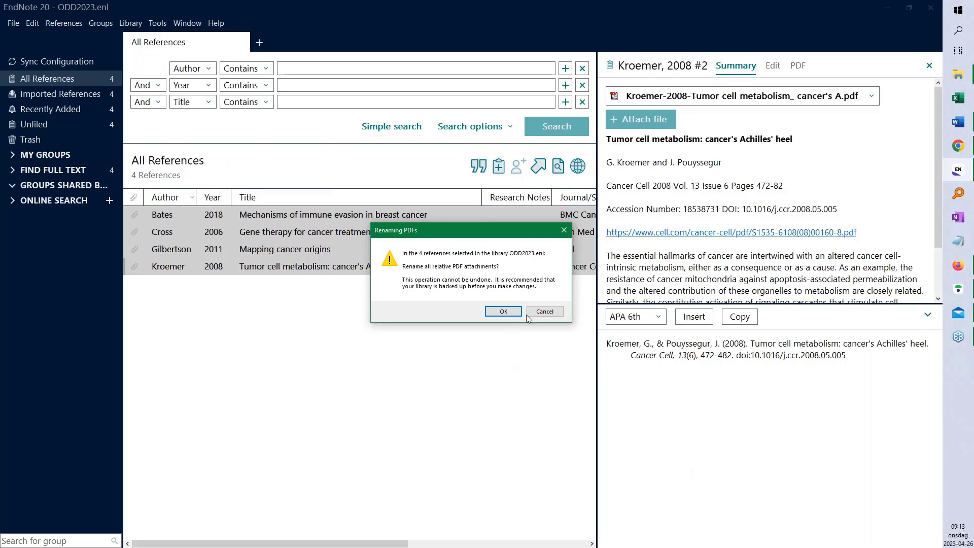
{"action": "left_click", "coordinate": [504, 311]}
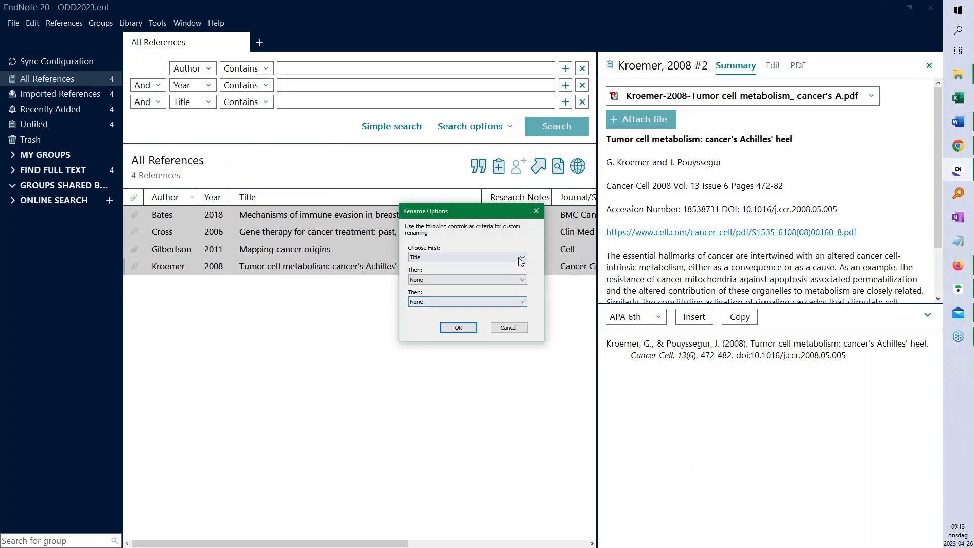
Apply the Year-Author-Title naming pattern, e.g. '2008-Kroemer-Tumor cell metabolism'
{"action": "left_click", "coordinate": [522, 257]}
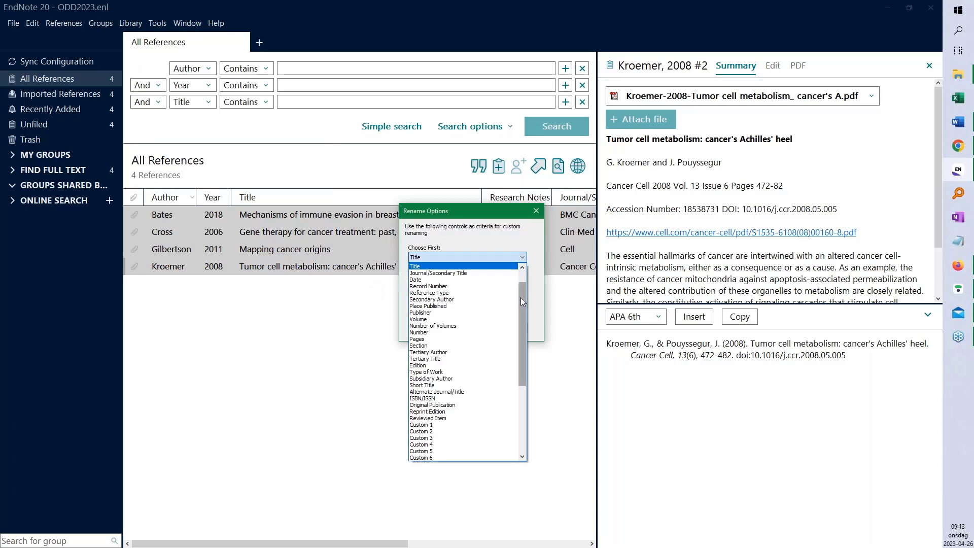
{"action": "left_click_drag", "start_coordinate": [521, 298], "coordinate": [522, 273]}
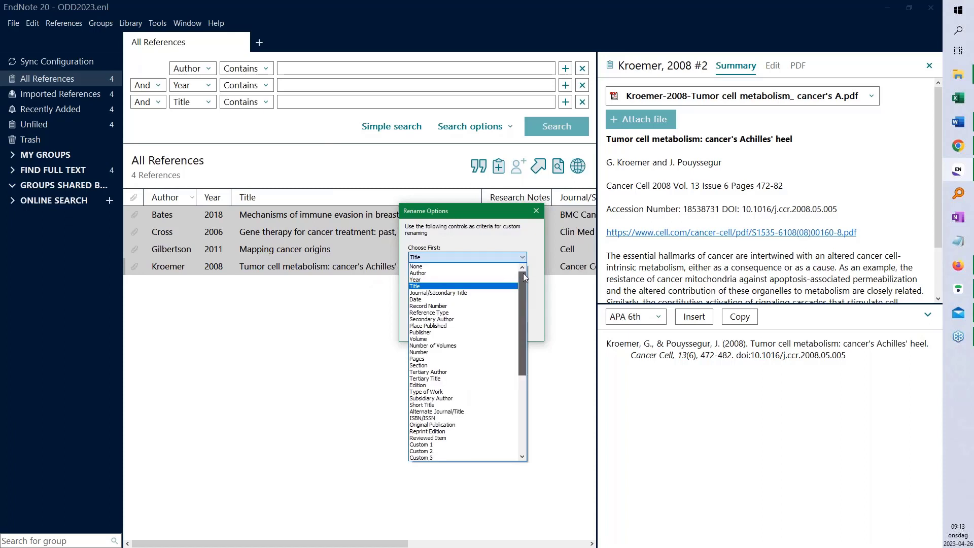
{"action": "left_click", "coordinate": [455, 280]}
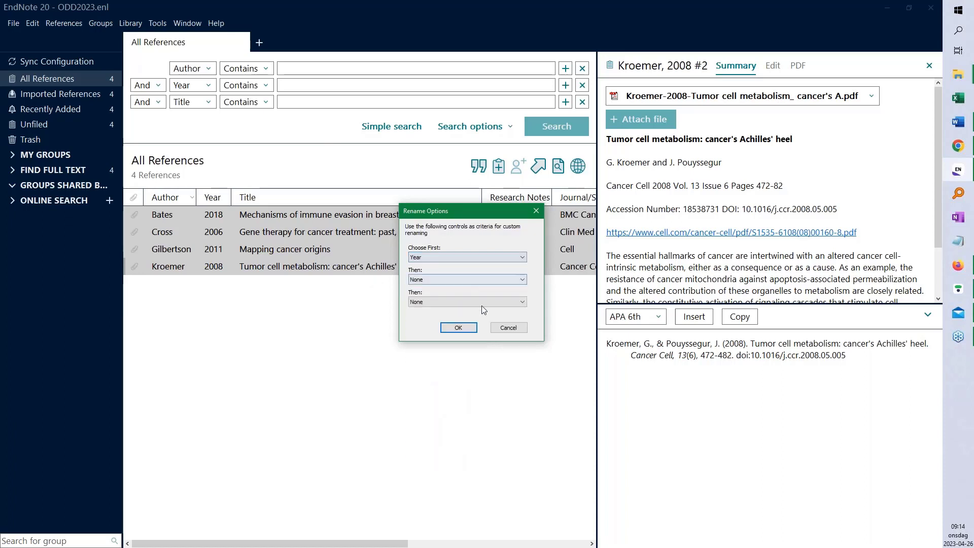
{"action": "left_click", "coordinate": [523, 280]}
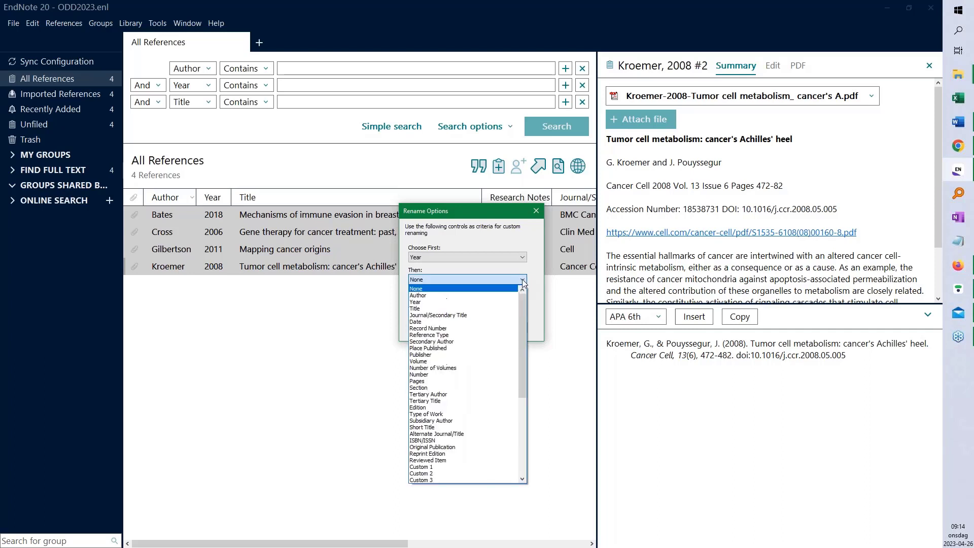
{"action": "left_click", "coordinate": [495, 297]}
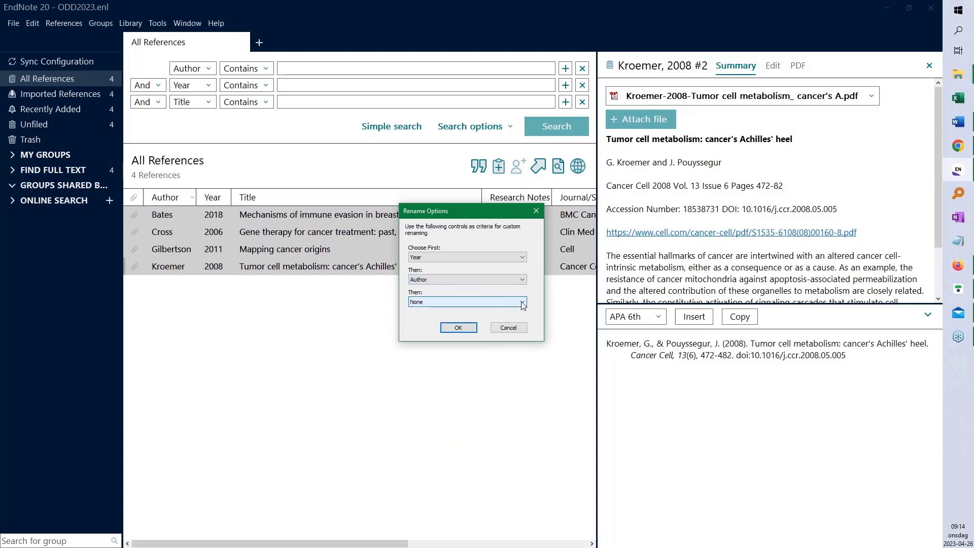
{"action": "left_click", "coordinate": [517, 303]}
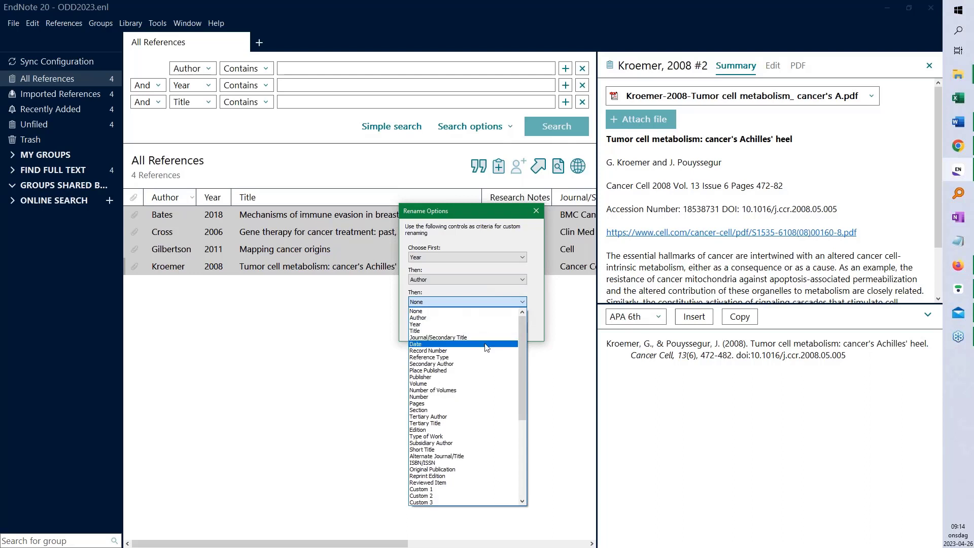
{"action": "left_click", "coordinate": [489, 331]}
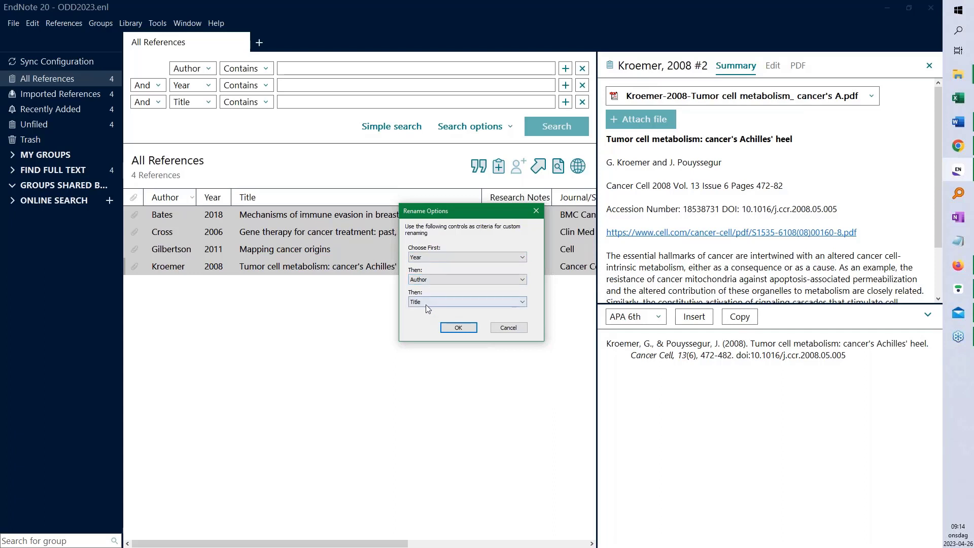
{"action": "left_click", "coordinate": [462, 328]}
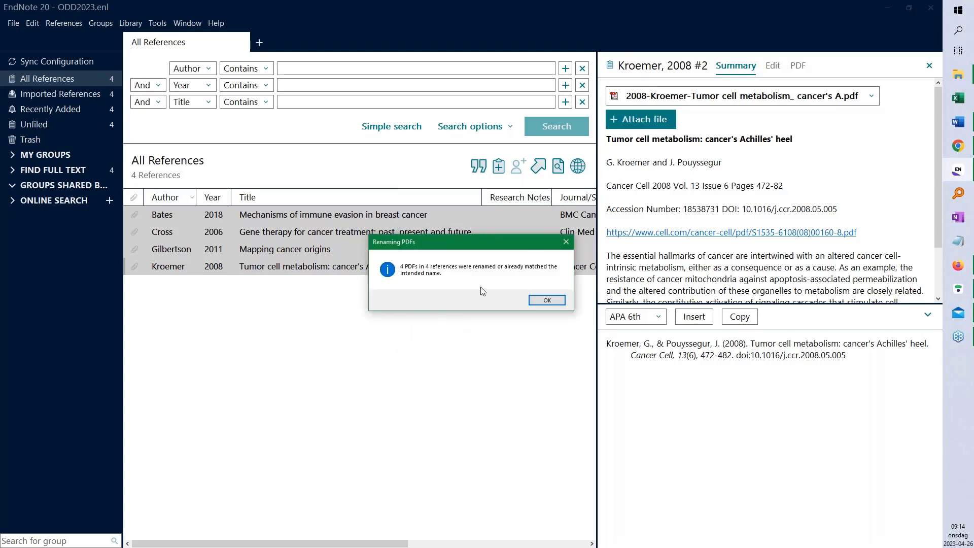
{"action": "left_click", "coordinate": [546, 301]}
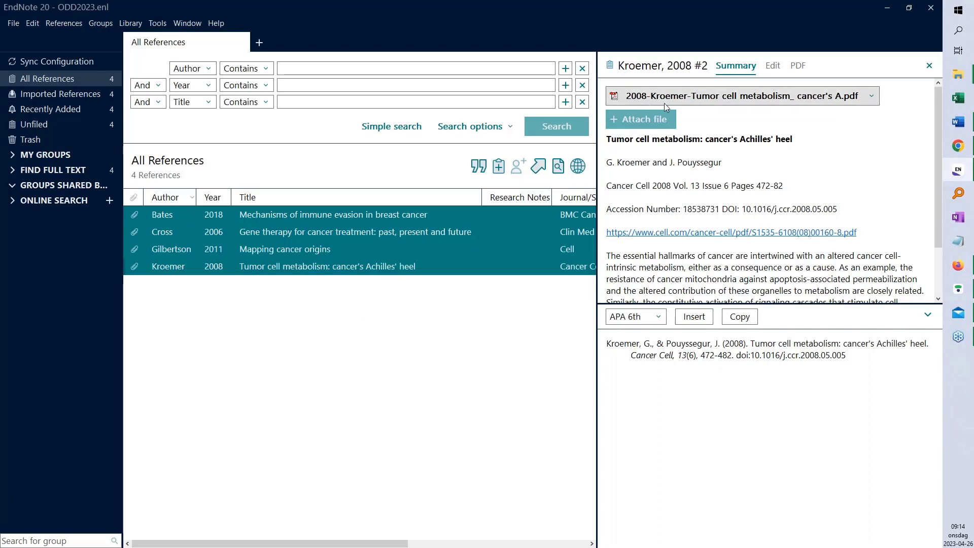
{"action": "left_click", "coordinate": [635, 165]}
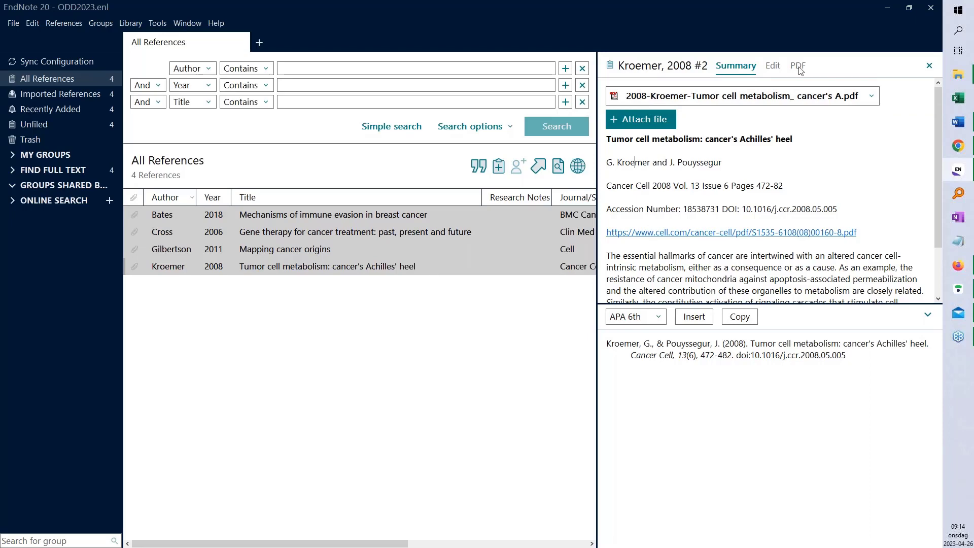
Open the Bates 2018 PDF and add a sticky-note comment at the Background heading
{"action": "left_click", "coordinate": [320, 217]}
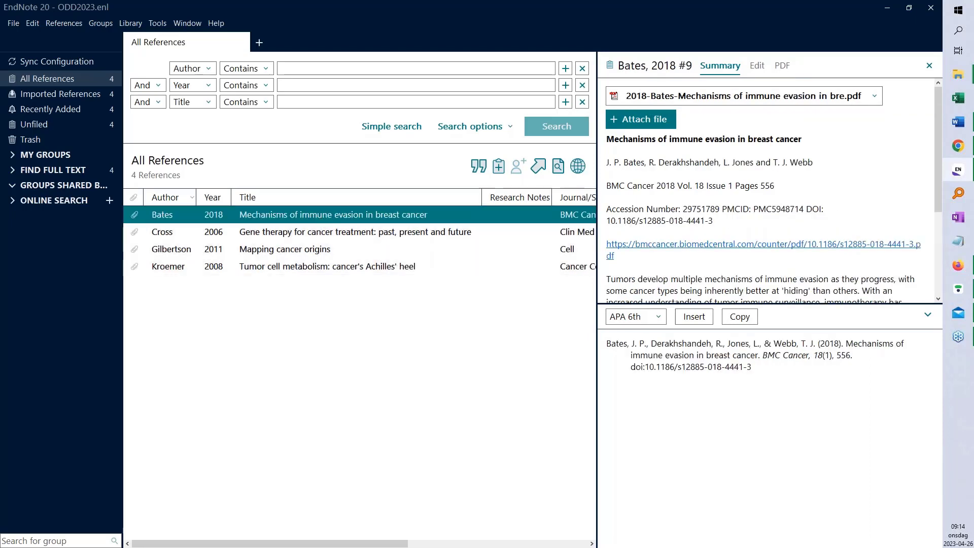
{"action": "left_click", "coordinate": [783, 66]}
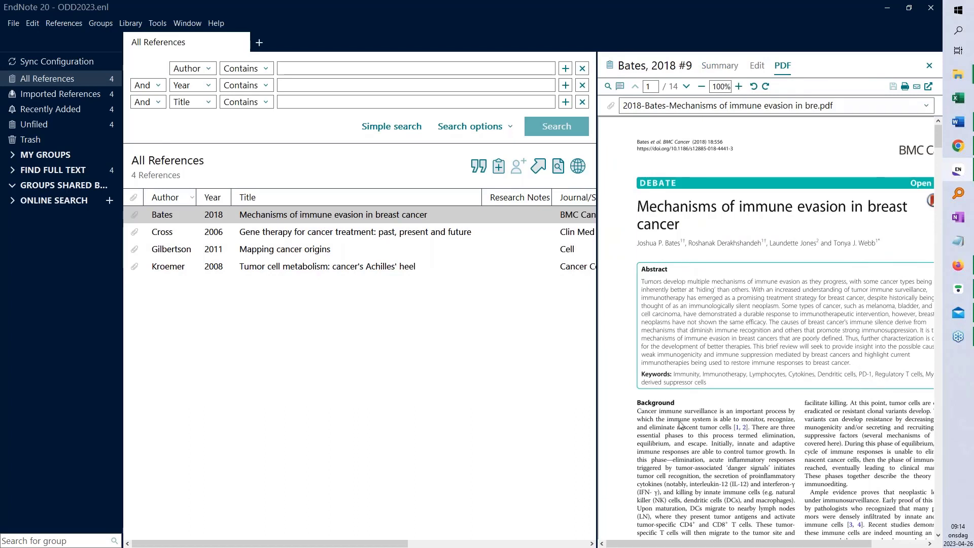
{"action": "double_click", "coordinate": [650, 405]}
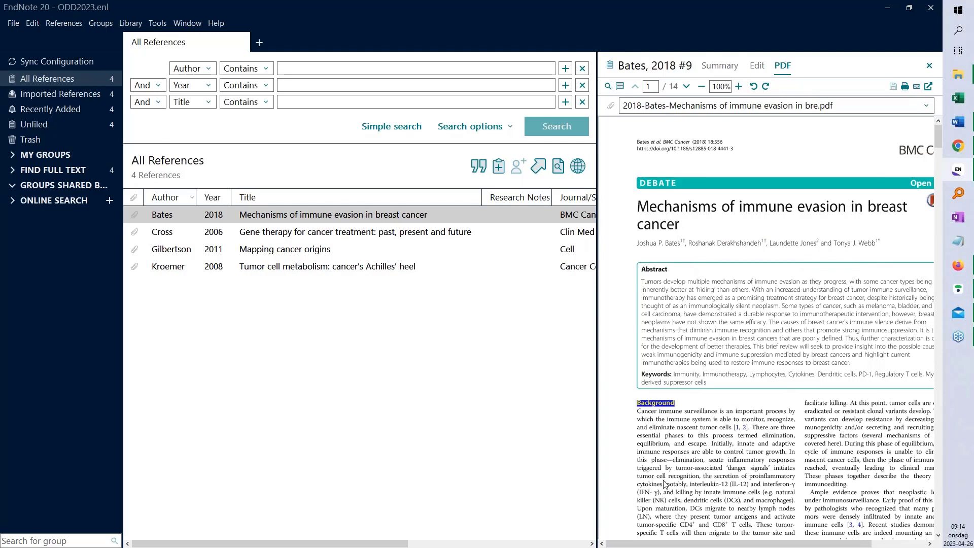
{"action": "left_click", "coordinate": [619, 87]}
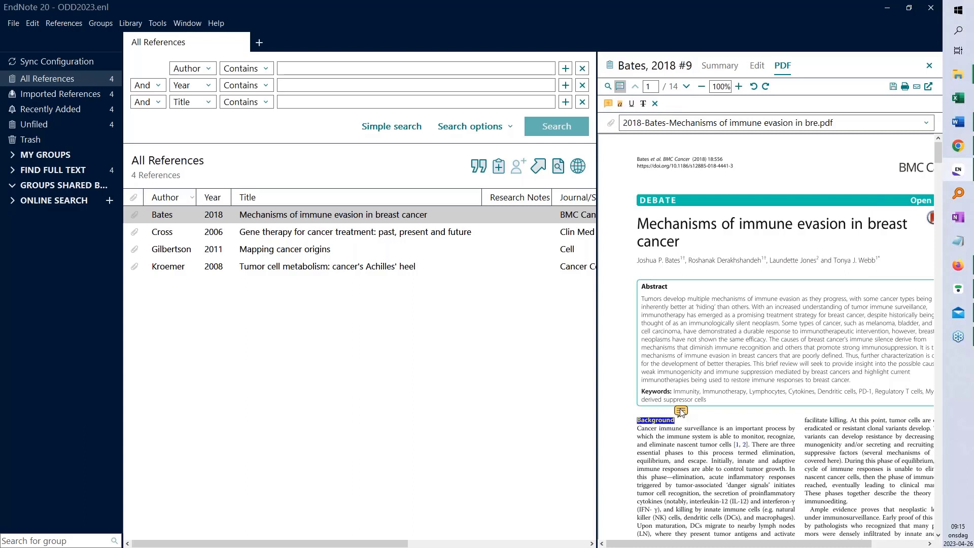
{"action": "left_click", "coordinate": [680, 411]}
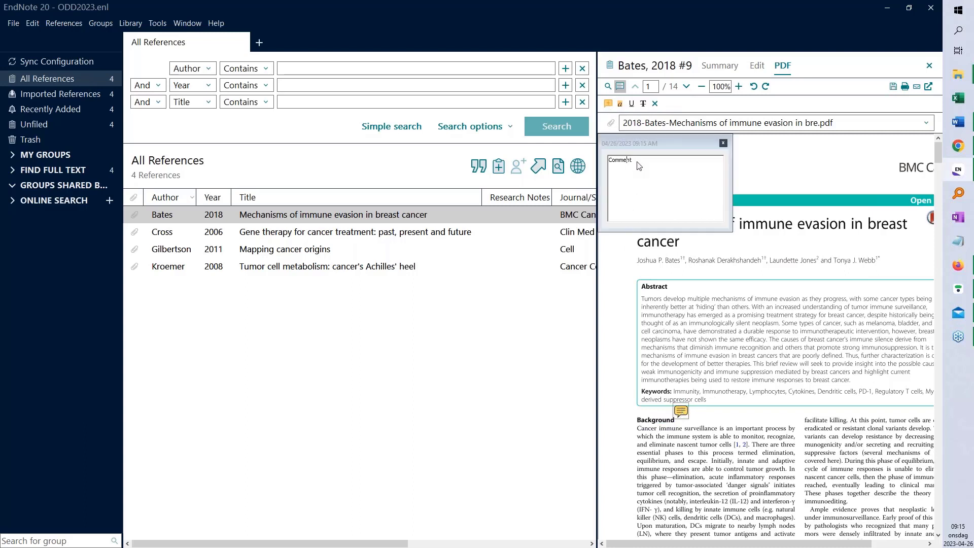
{"action": "left_click_drag", "start_coordinate": [637, 162], "coordinate": [608, 165]}
{"action": "type", "text": "Masurat"}
{"action": "type", "text": "ound"}
{"action": "type", "text": ", use"}
{"action": "type", "text": " as base."}
{"action": "left_click", "coordinate": [723, 142]}
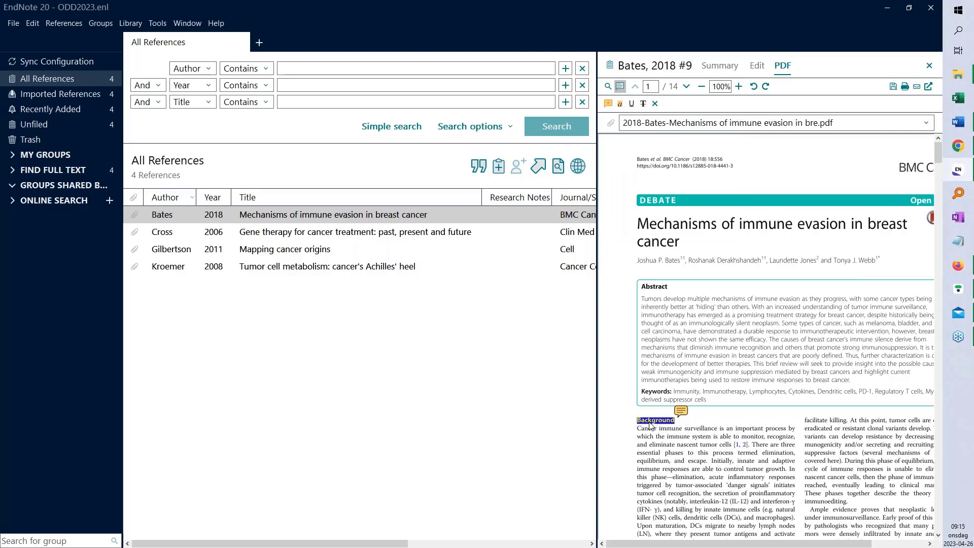
Highlight the Background heading in yellow, then open the Bates PDF in Foxit Reader
{"action": "left_click_drag", "start_coordinate": [639, 420], "coordinate": [682, 420]}
{"action": "left_click", "coordinate": [619, 105]}
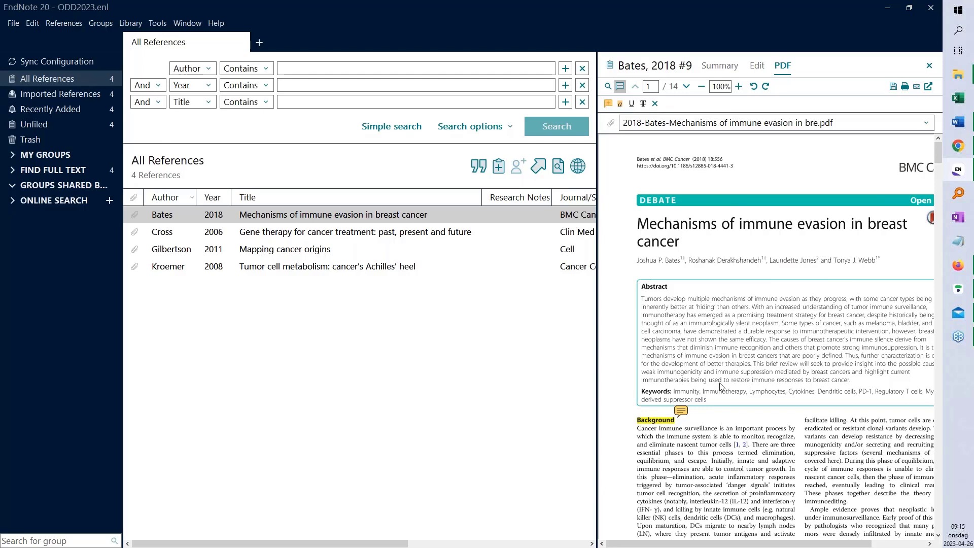
{"action": "left_click", "coordinate": [720, 66]}
{"action": "left_click", "coordinate": [874, 97]}
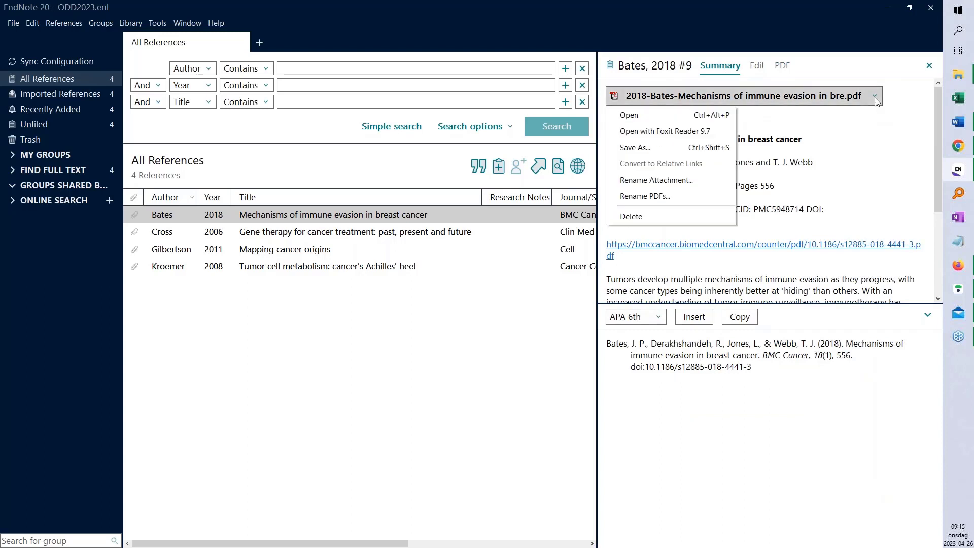
{"action": "left_click", "coordinate": [675, 133]}
Save the annotation changes, view the Bates PDF maximized in Foxit Reader, then close it
{"action": "left_click", "coordinate": [428, 307]}
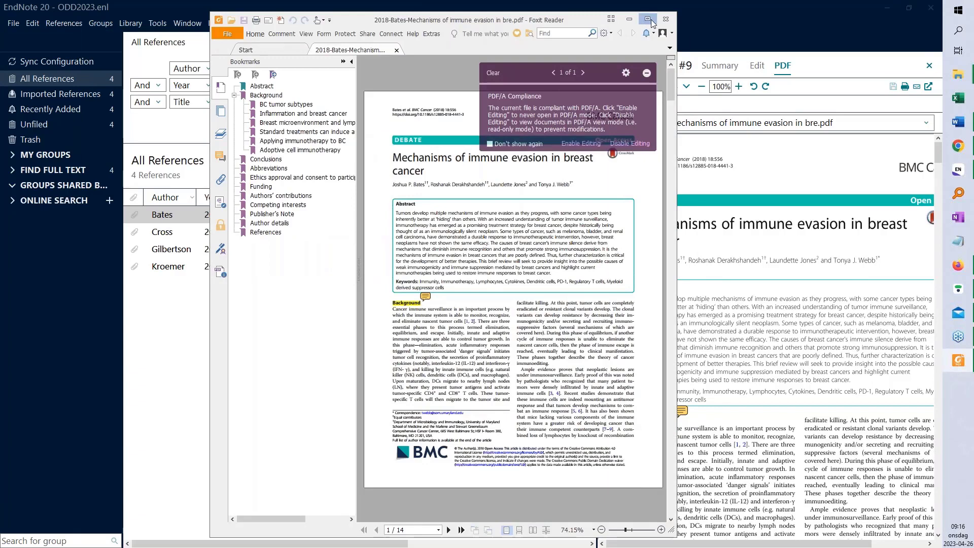
{"action": "left_click", "coordinate": [651, 23]}
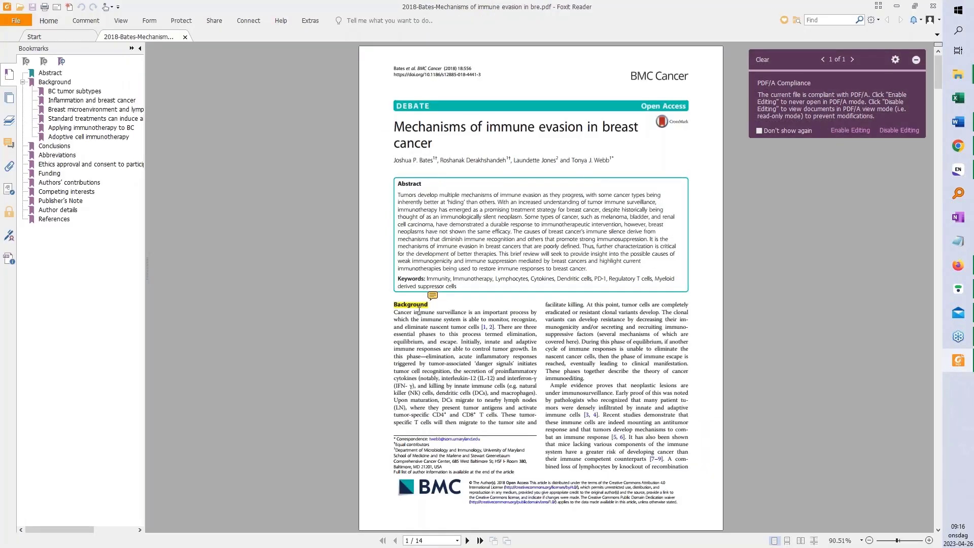
{"action": "left_click", "coordinate": [932, 6]}
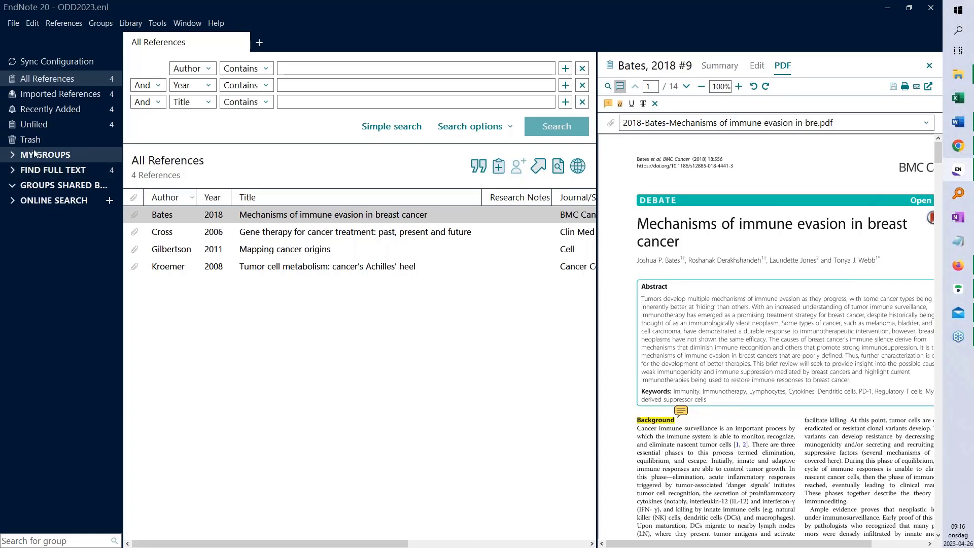
Create a new group named 'Commented refs' under My Groups
{"action": "left_click", "coordinate": [8, 155]}
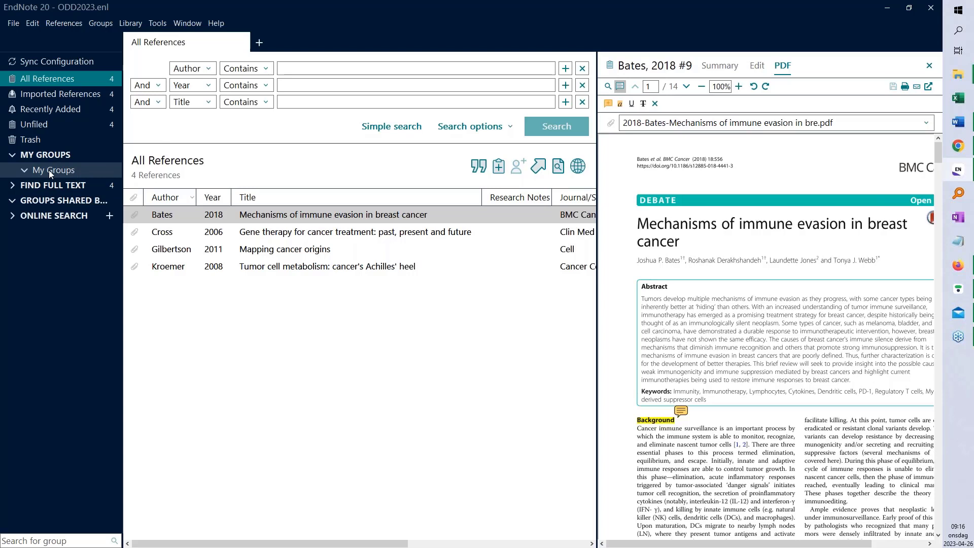
{"action": "right_click", "coordinate": [49, 169]}
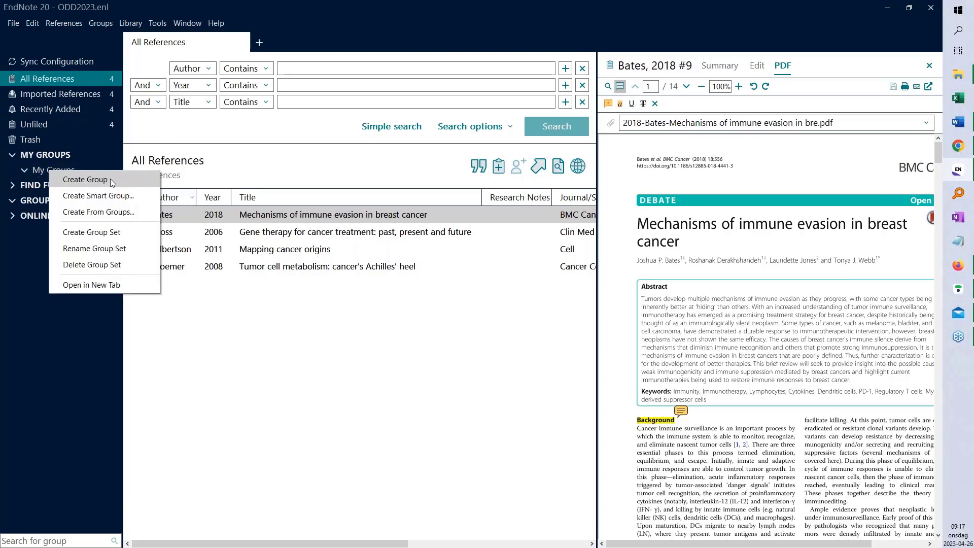
{"action": "left_click", "coordinate": [85, 180]}
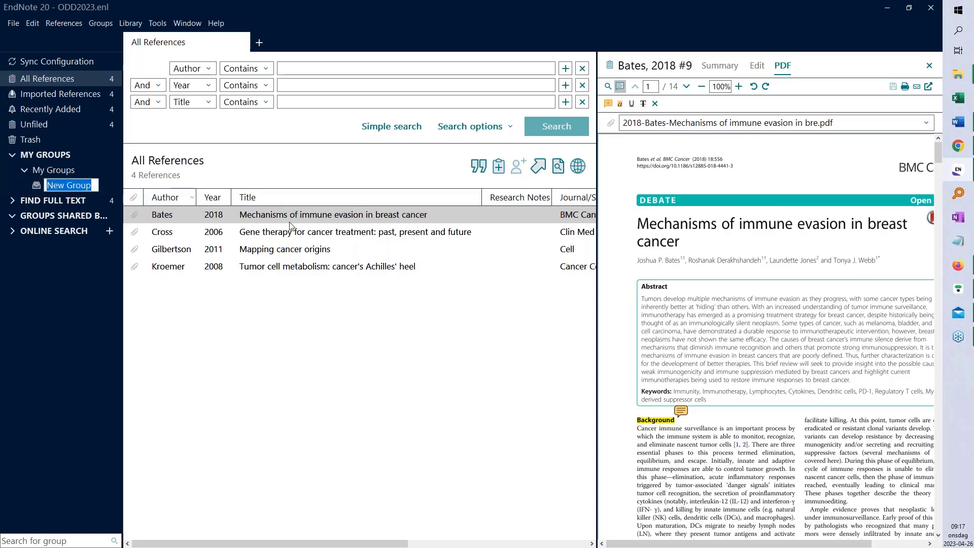
{"action": "type", "text": "Comme"}
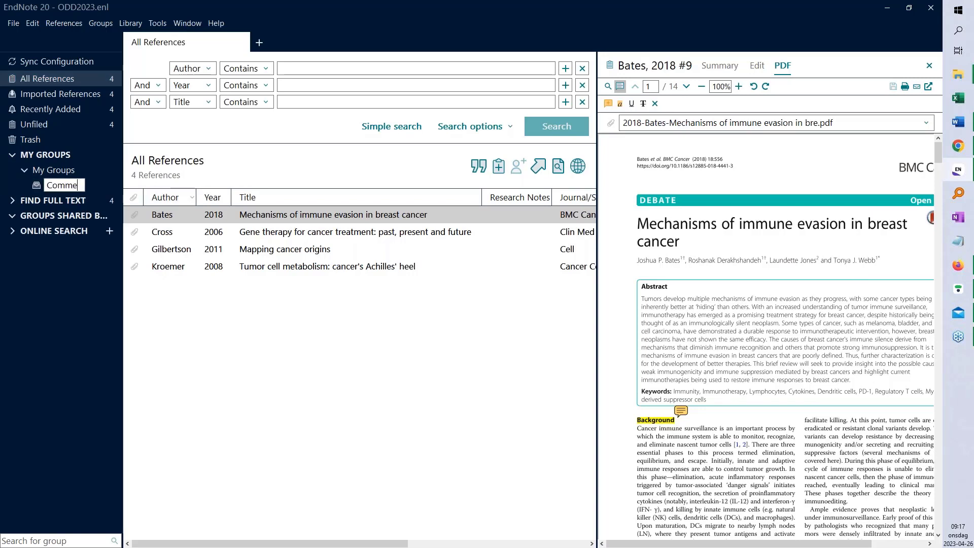
{"action": "type", "text": "nted refs"}
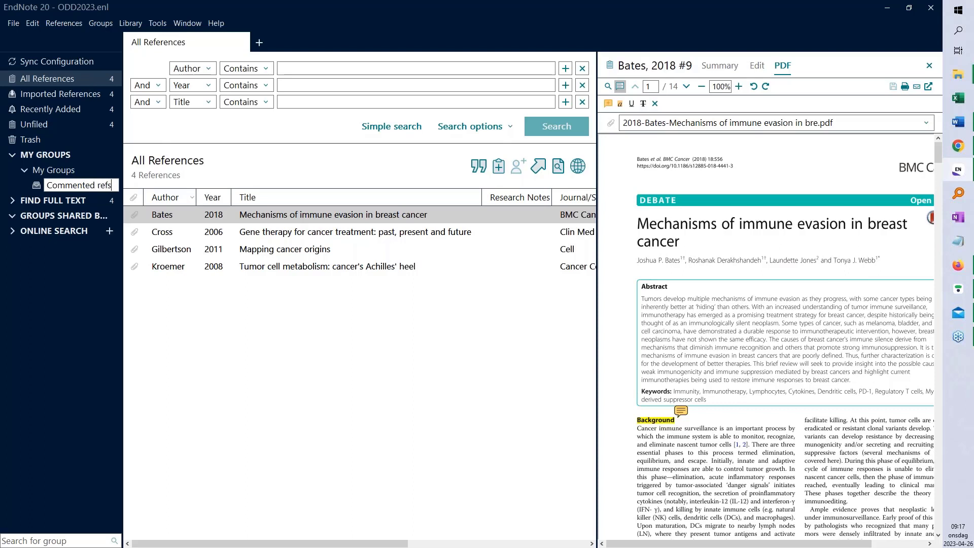
{"action": "key", "text": "Return"}
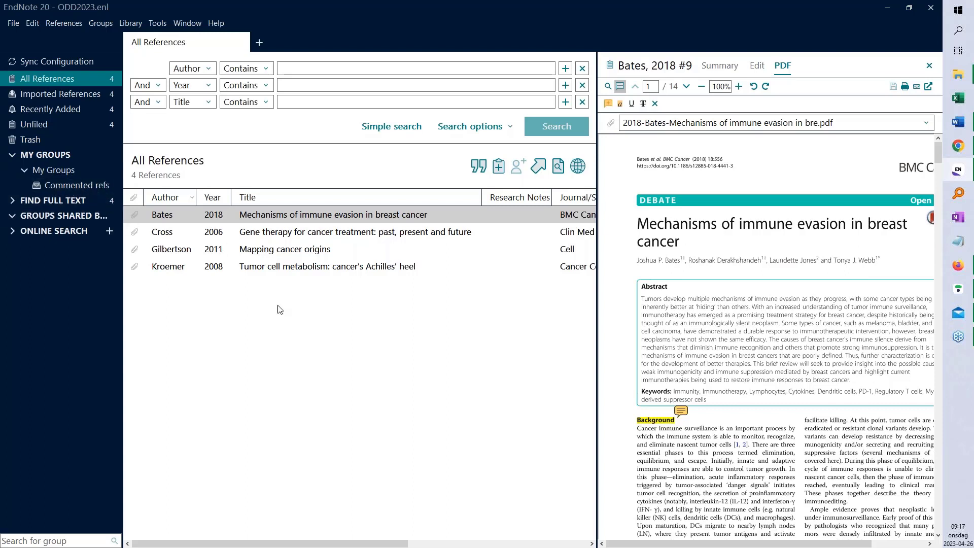
Add the Bates 2018 reference to Commented refs and display that group
{"action": "left_click", "coordinate": [288, 218]}
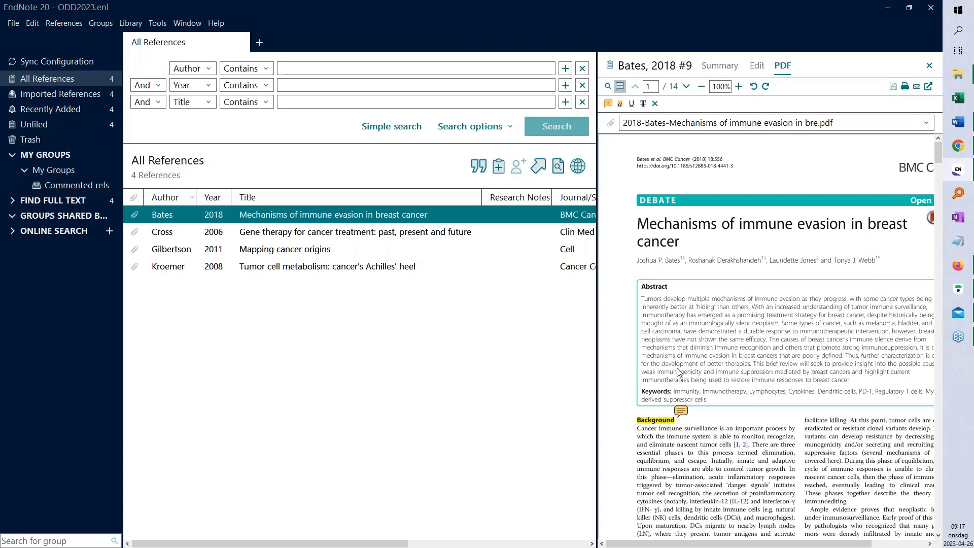
{"action": "left_click_drag", "start_coordinate": [265, 218], "coordinate": [87, 187]}
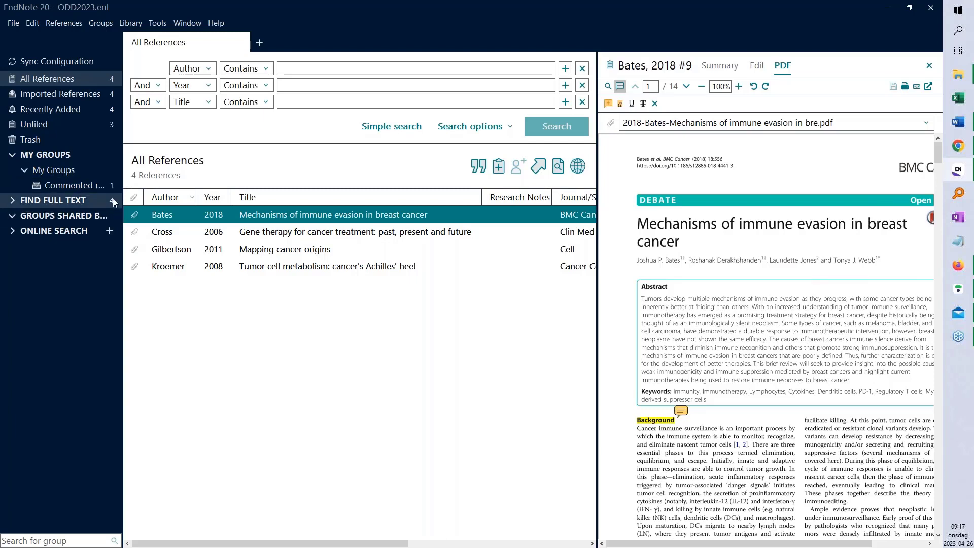
{"action": "left_click", "coordinate": [69, 186]}
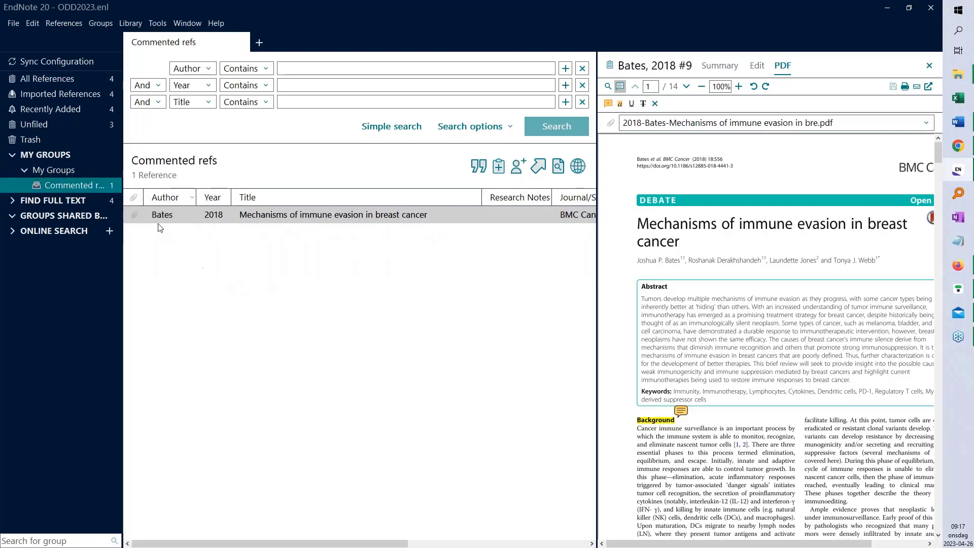
Show All References sorted by Year ascending, from Cross 2006 to Bates 2018
{"action": "left_click", "coordinate": [43, 81]}
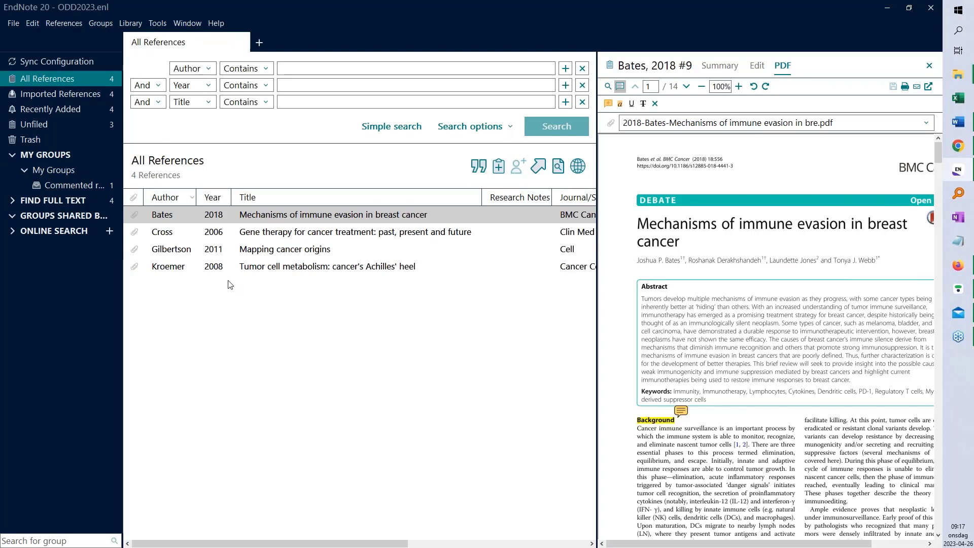
{"action": "left_click", "coordinate": [214, 197]}
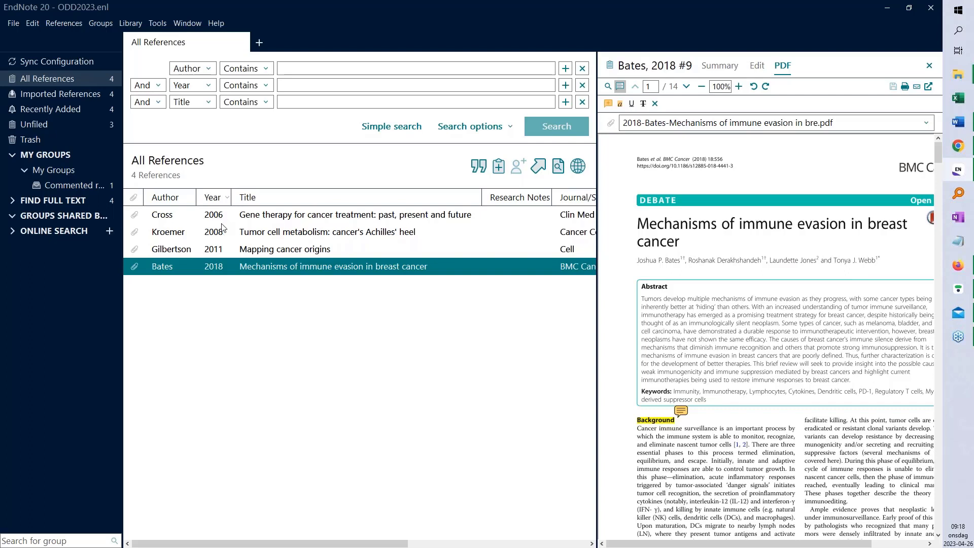
Start a new smart group under My Groups named 'older than 2017'
{"action": "right_click", "coordinate": [55, 170]}
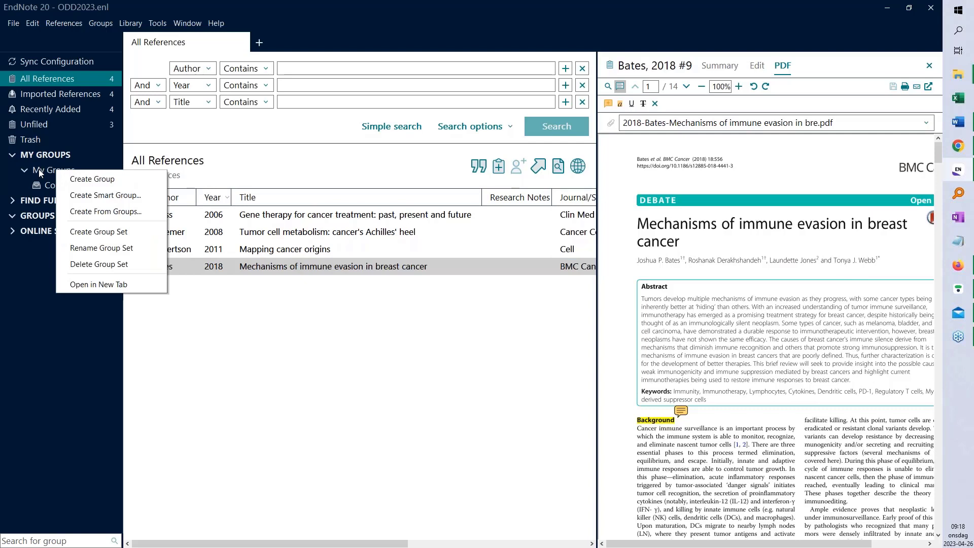
{"action": "left_click", "coordinate": [111, 196]}
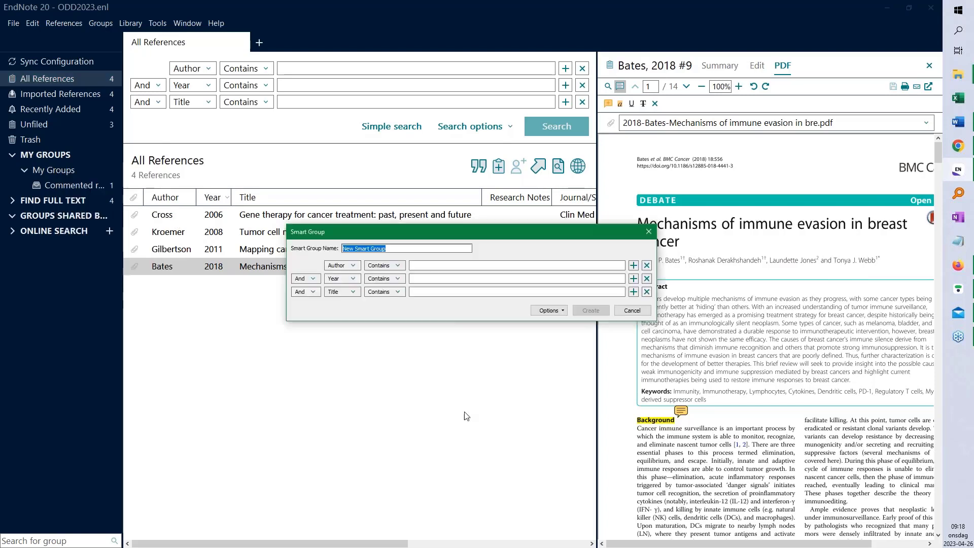
{"action": "left_click_drag", "start_coordinate": [485, 232], "coordinate": [393, 229]}
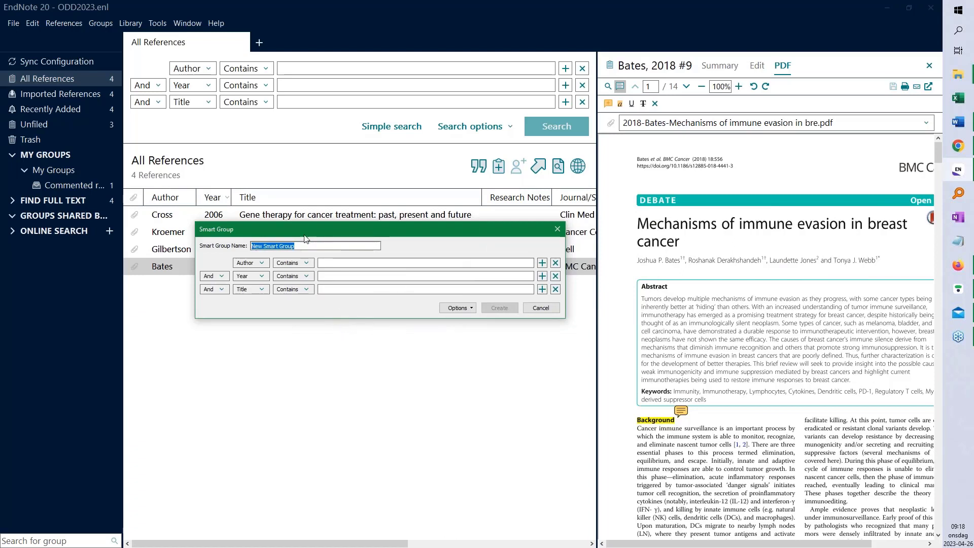
{"action": "left_click_drag", "start_coordinate": [299, 245], "coordinate": [258, 249]}
{"action": "type", "text": "older than "}
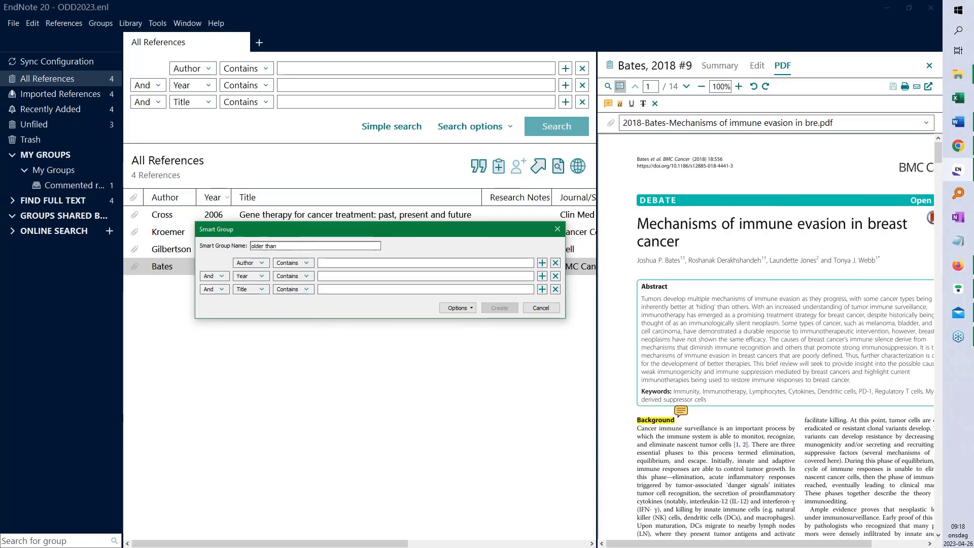
{"action": "type", "text": "2017"}
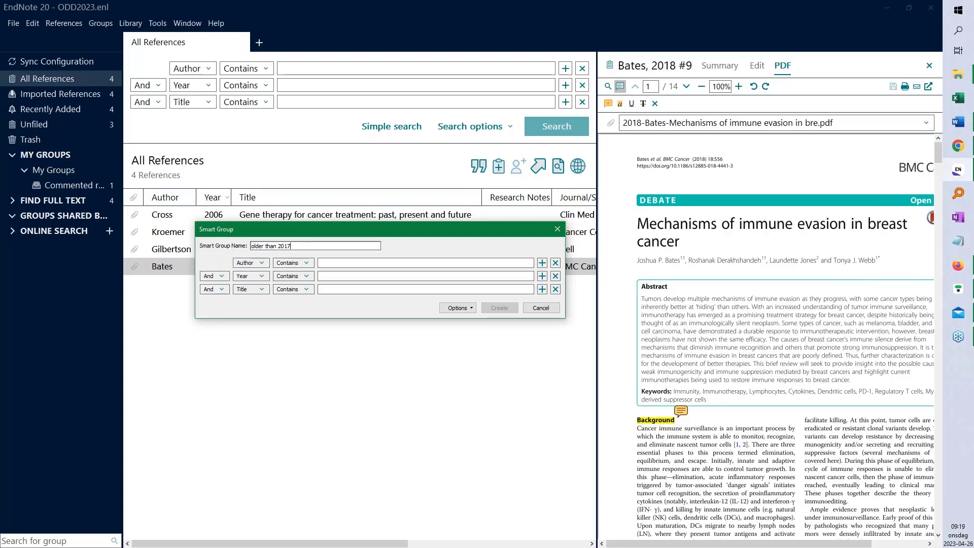
Set the condition Year Is less than 2017 and create the smart group
{"action": "left_click", "coordinate": [262, 263]}
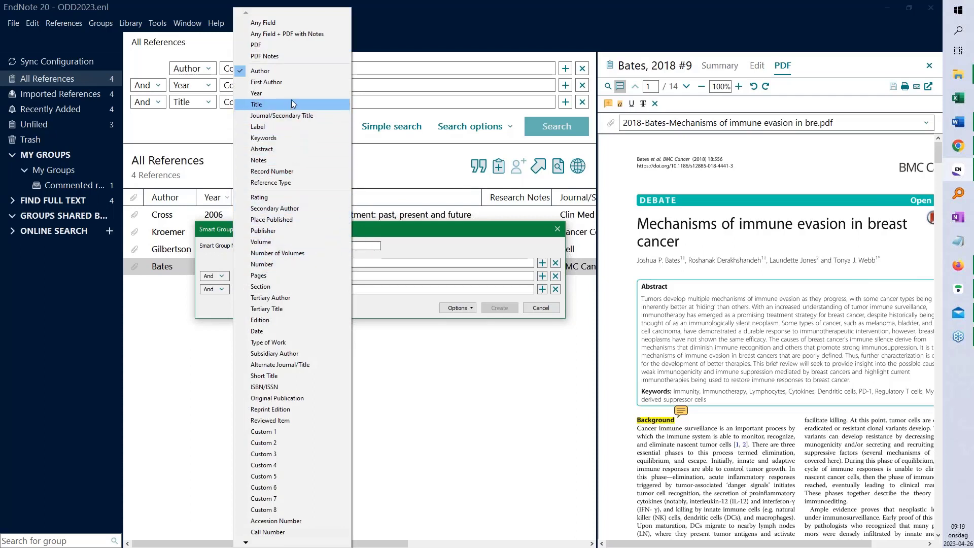
{"action": "left_click", "coordinate": [277, 93]}
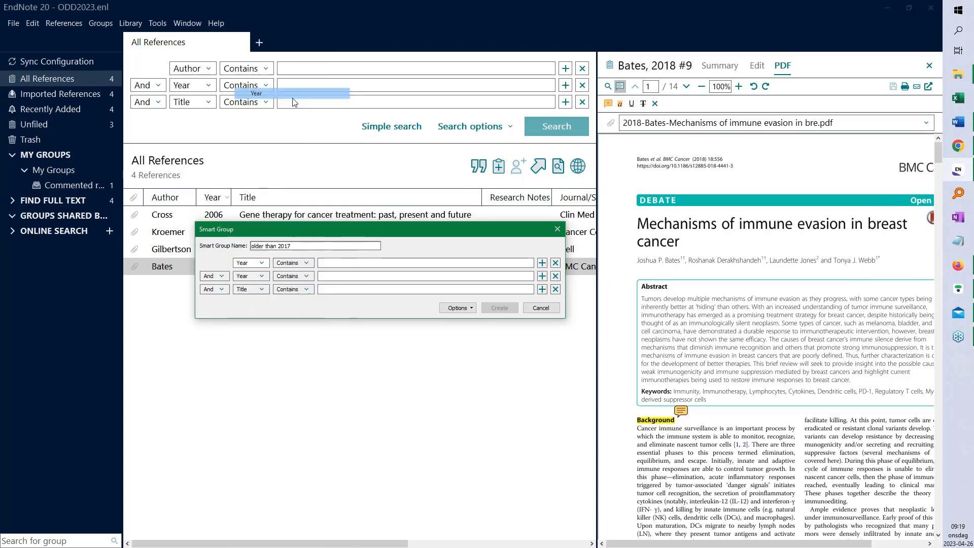
{"action": "left_click", "coordinate": [306, 263]}
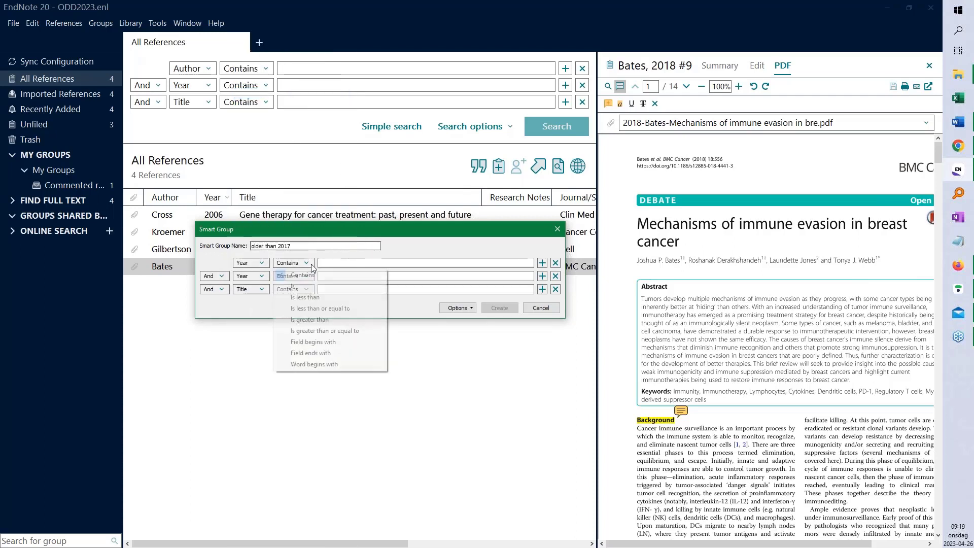
{"action": "left_click", "coordinate": [331, 297]}
{"action": "left_click", "coordinate": [336, 263]}
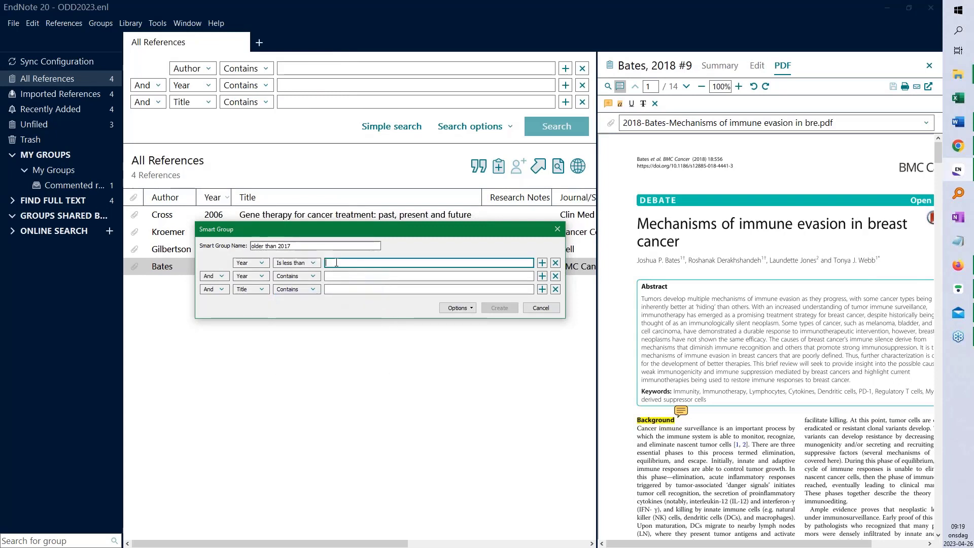
{"action": "type", "text": "2017"}
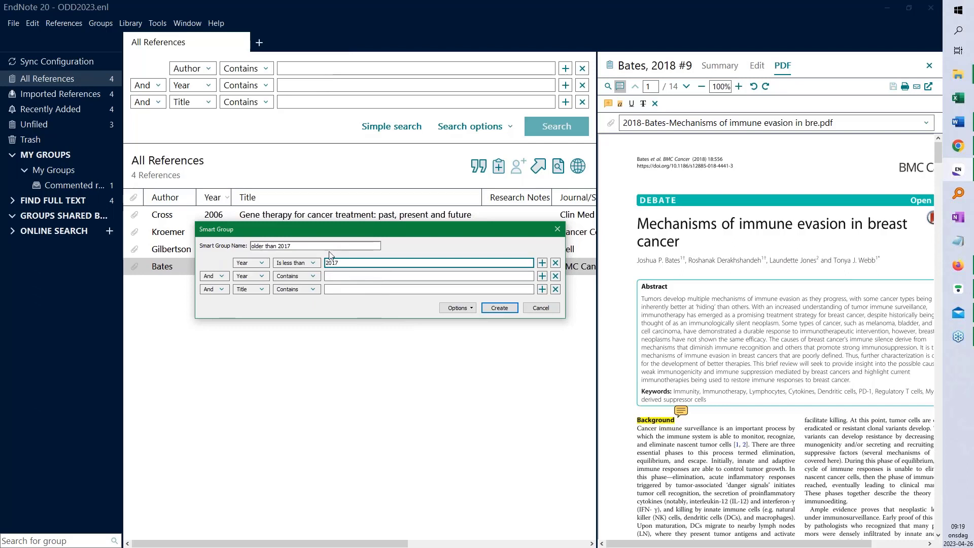
{"action": "left_click_drag", "start_coordinate": [385, 227], "coordinate": [364, 288]}
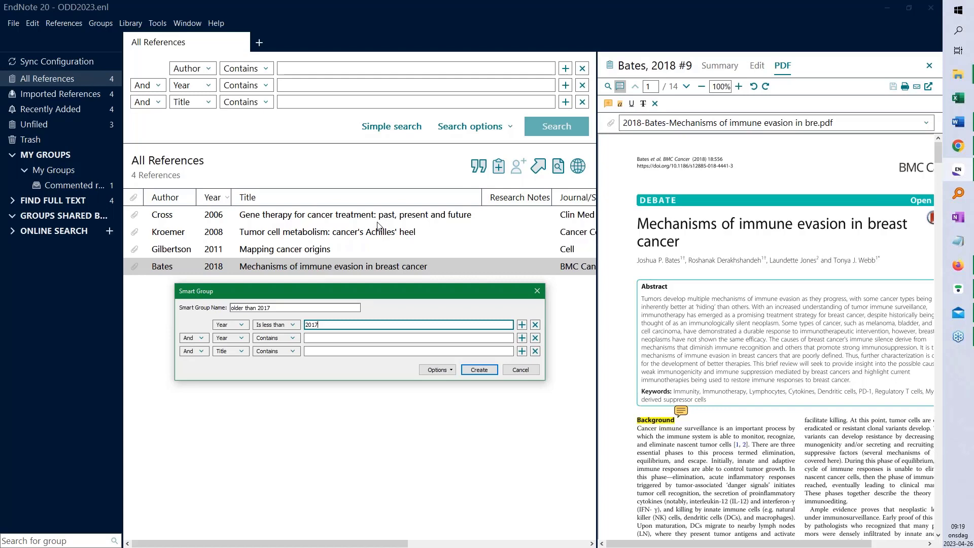
{"action": "left_click", "coordinate": [480, 369]}
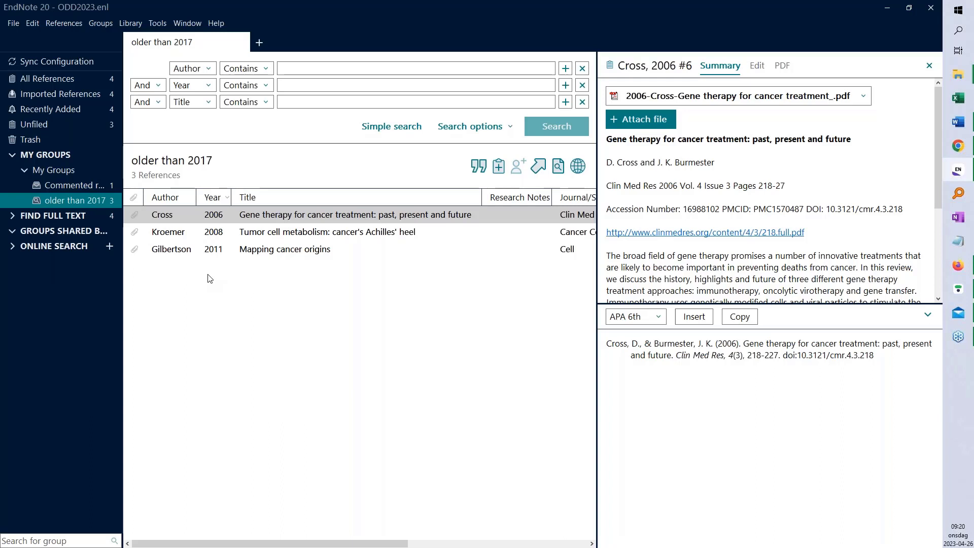
Open the Sync panel of EndNote's Preferences from the Edit menu
{"action": "left_click", "coordinate": [33, 24]}
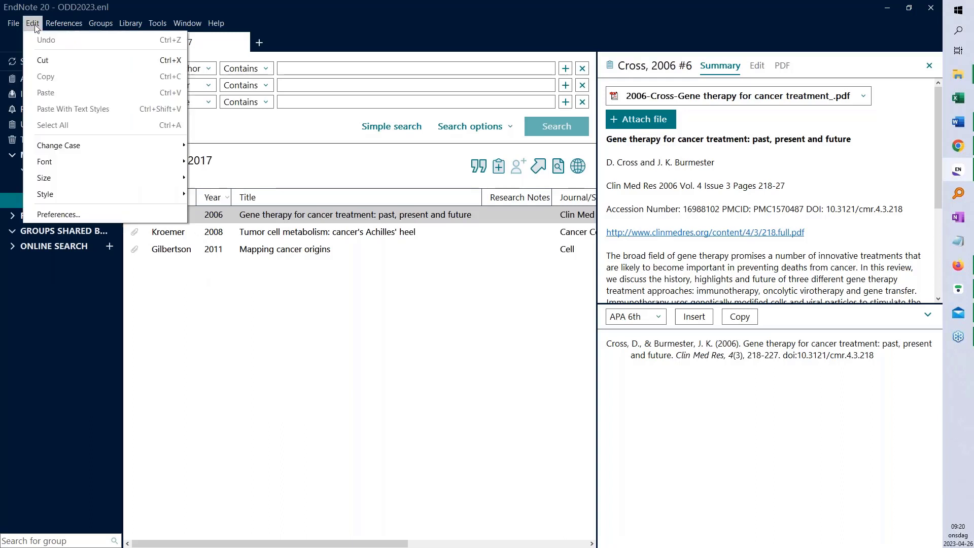
{"action": "left_click", "coordinate": [93, 214]}
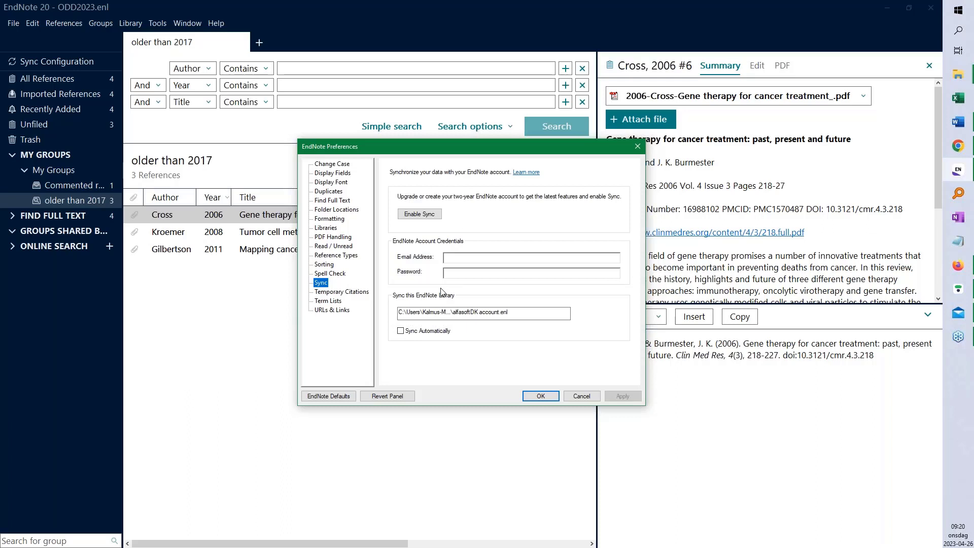
{"action": "left_click", "coordinate": [425, 218]}
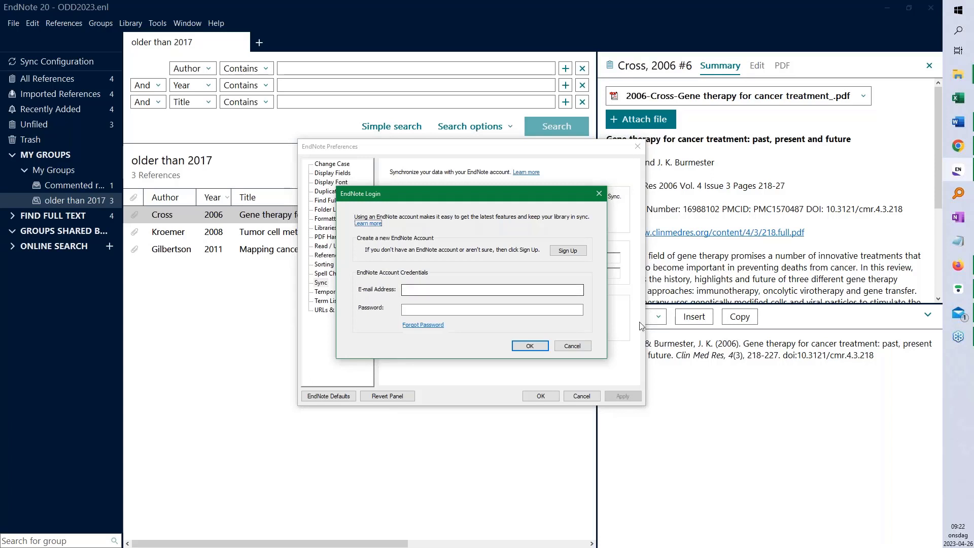
{"action": "left_click", "coordinate": [577, 346]}
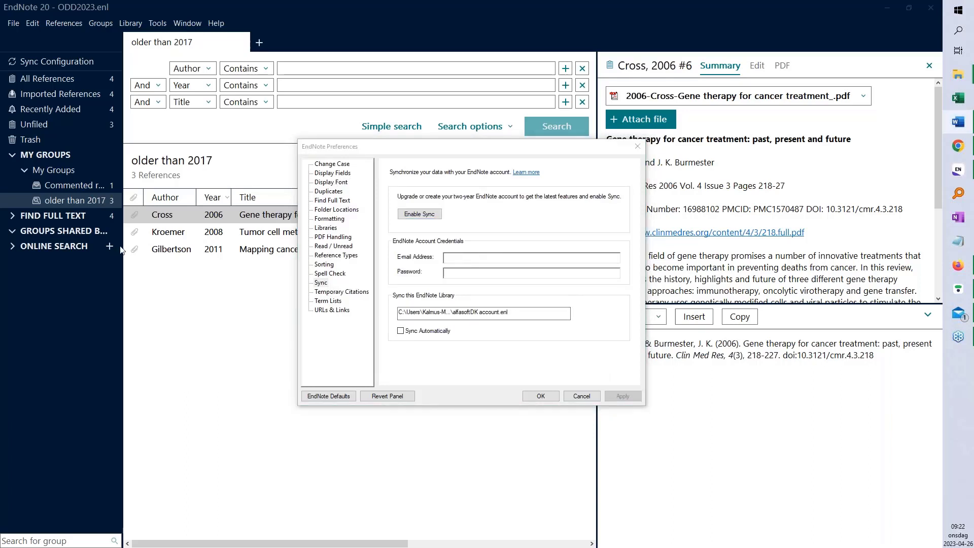
Paste the online account's e-mail and password into Sync preferences, apply, and close Preferences
{"action": "left_click", "coordinate": [460, 258]}
{"action": "key", "text": "ctrl+v"}
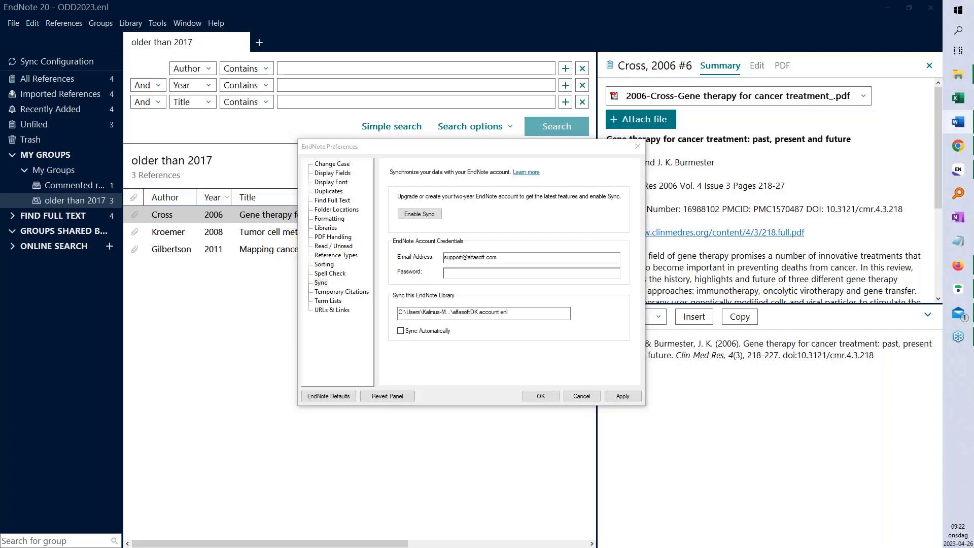
{"action": "key", "text": "alt+Tab"}
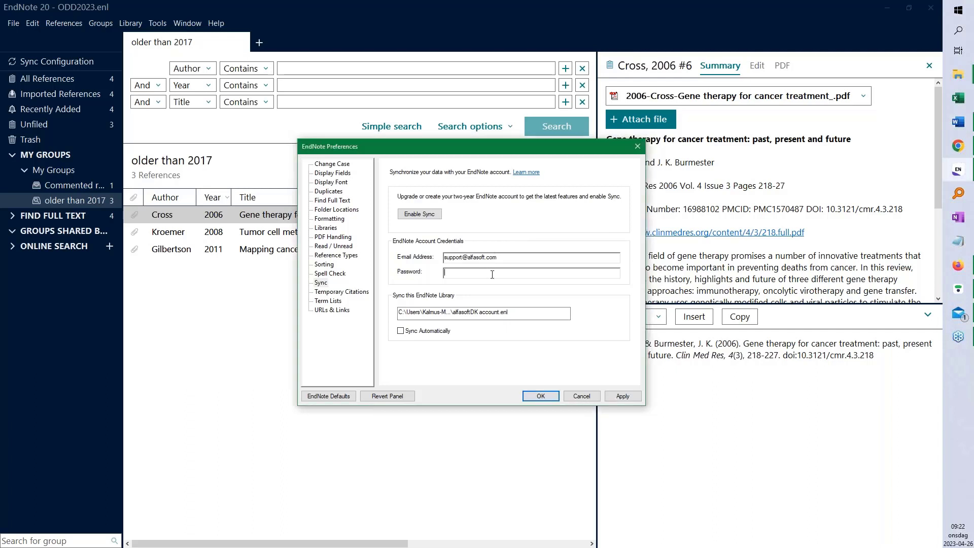
{"action": "key", "text": "ctrl+v"}
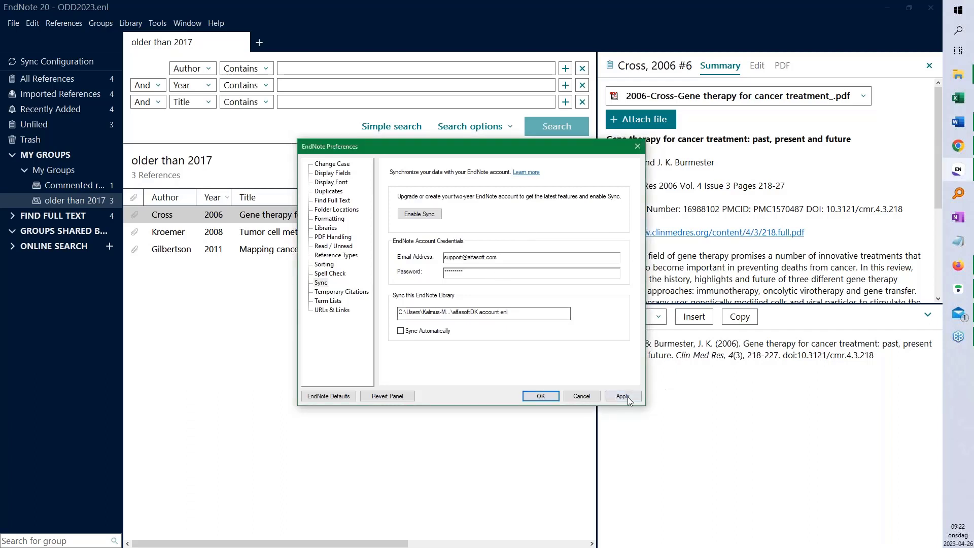
{"action": "left_click", "coordinate": [625, 400]}
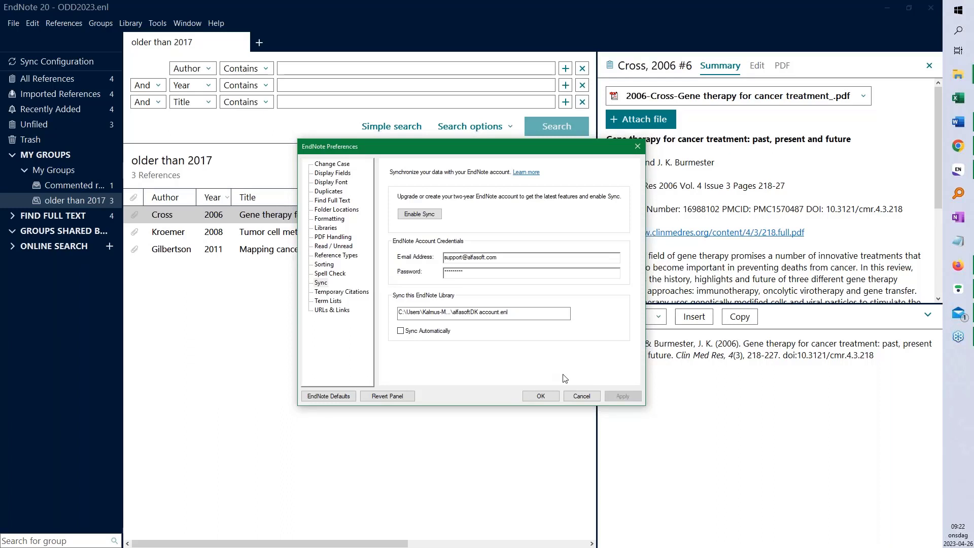
{"action": "left_click", "coordinate": [540, 396]}
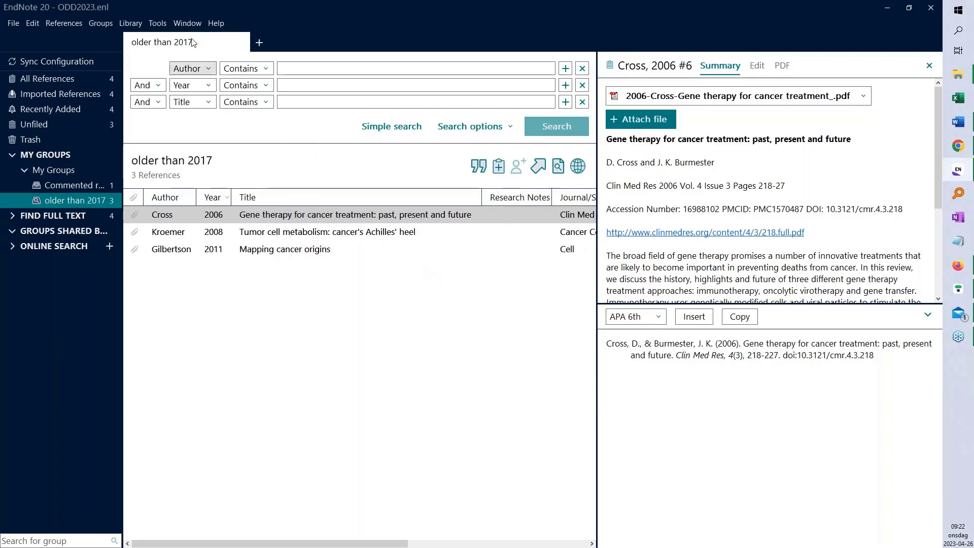
Run Library > Sync and agree to merge this library with the online account
{"action": "left_click", "coordinate": [133, 24]}
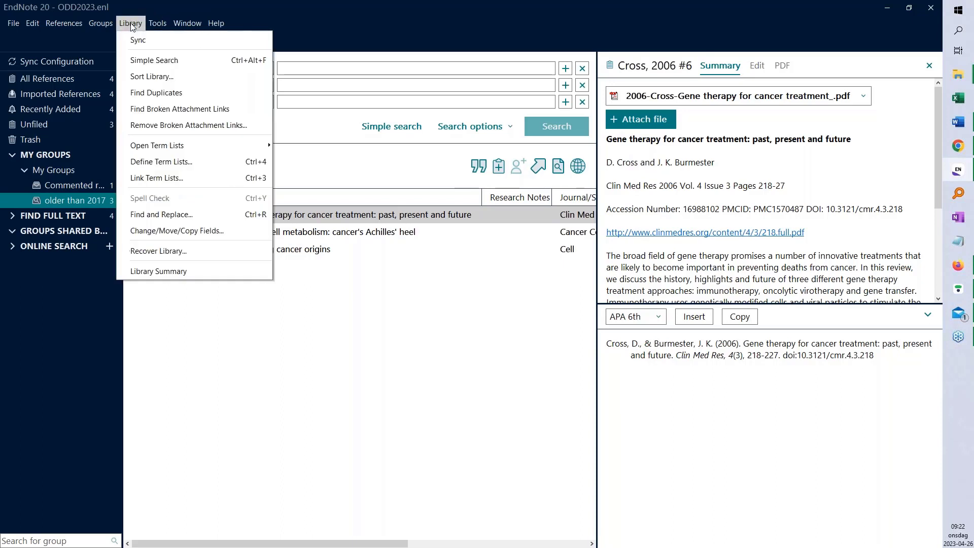
{"action": "left_click", "coordinate": [157, 40]}
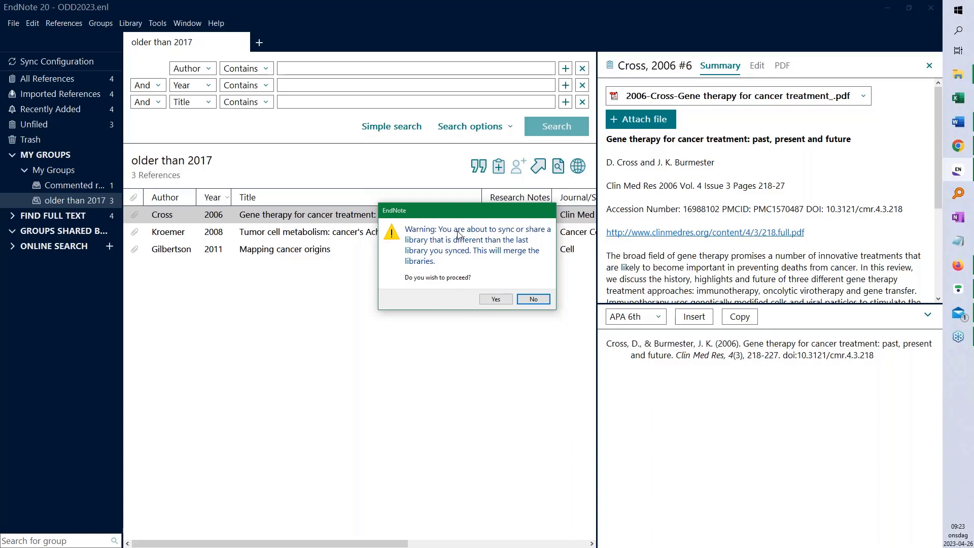
{"action": "left_click", "coordinate": [494, 299]}
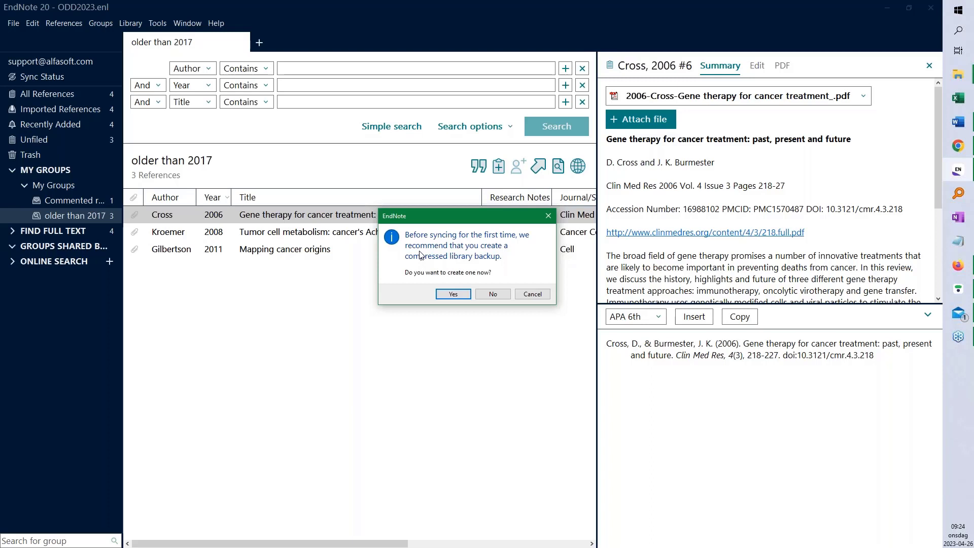
Skip the backup to finish syncing, widen the groups pane, and view My Groups (71 references)
{"action": "left_click", "coordinate": [493, 296]}
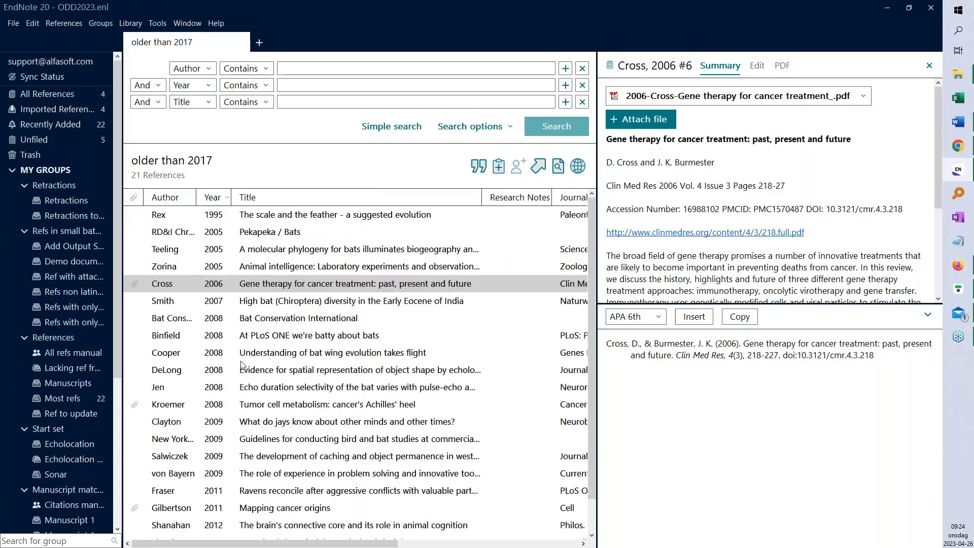
{"action": "left_click_drag", "start_coordinate": [122, 230], "coordinate": [209, 232]}
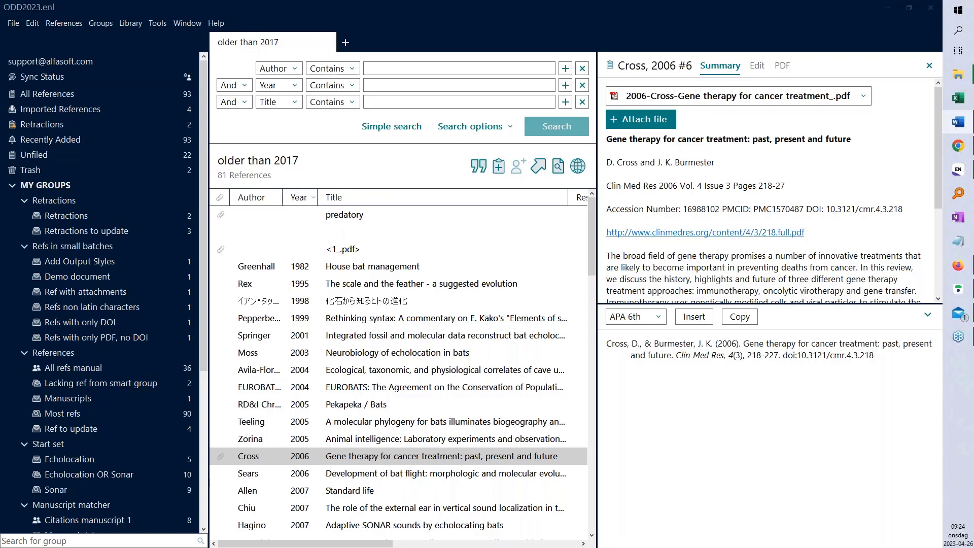
{"action": "left_click", "coordinate": [45, 186]}
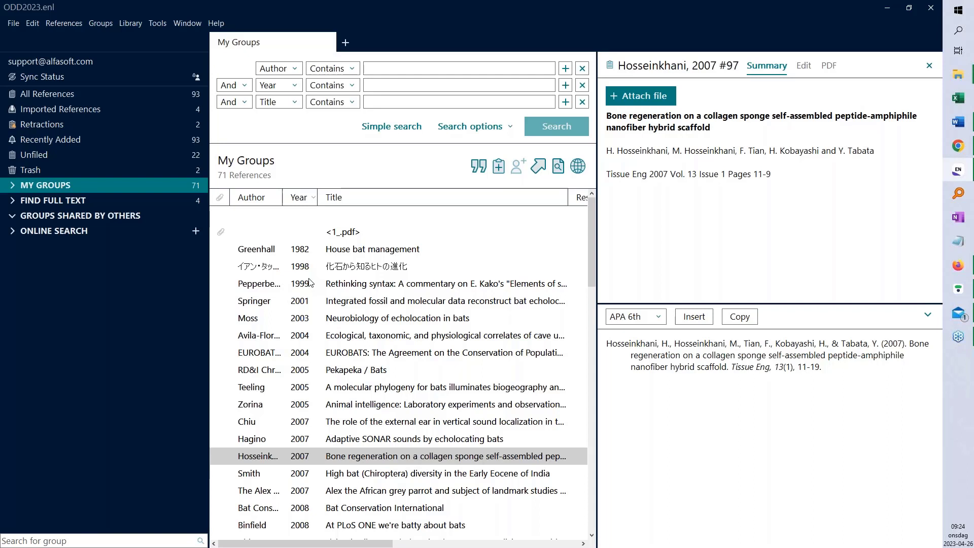
Check Sync Status showing 95 local and online references, return to All References, then close ODD2023
{"action": "left_click", "coordinate": [44, 77]}
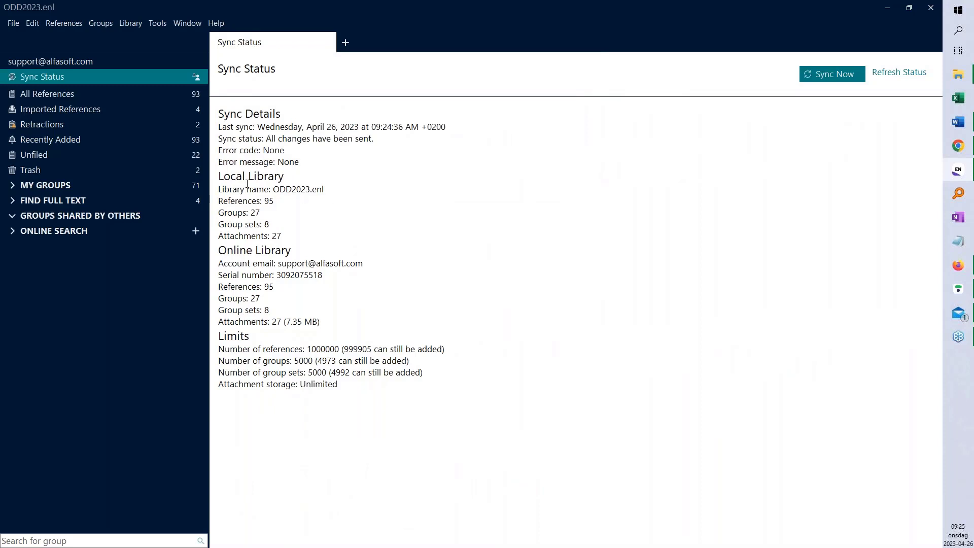
{"action": "left_click_drag", "start_coordinate": [220, 177], "coordinate": [289, 178]}
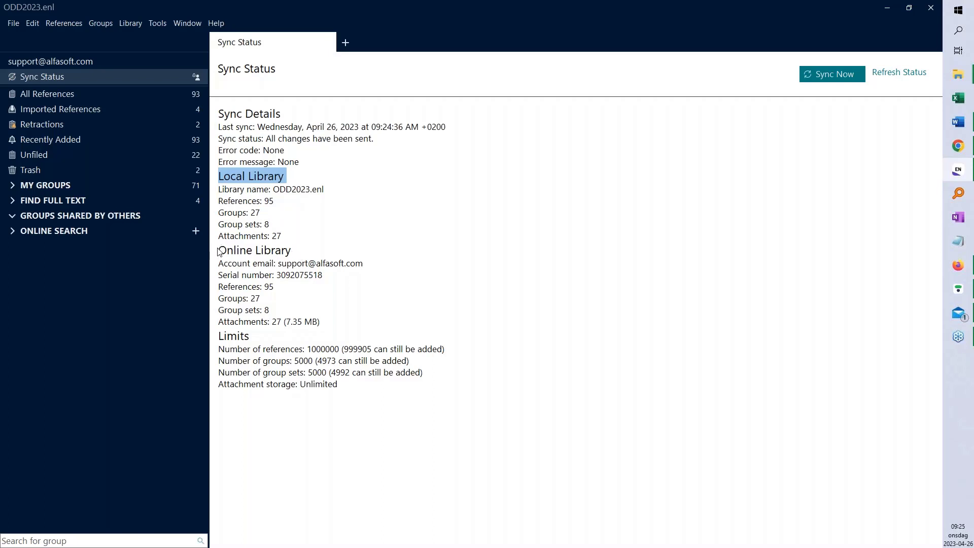
{"action": "left_click_drag", "start_coordinate": [219, 250], "coordinate": [292, 251]}
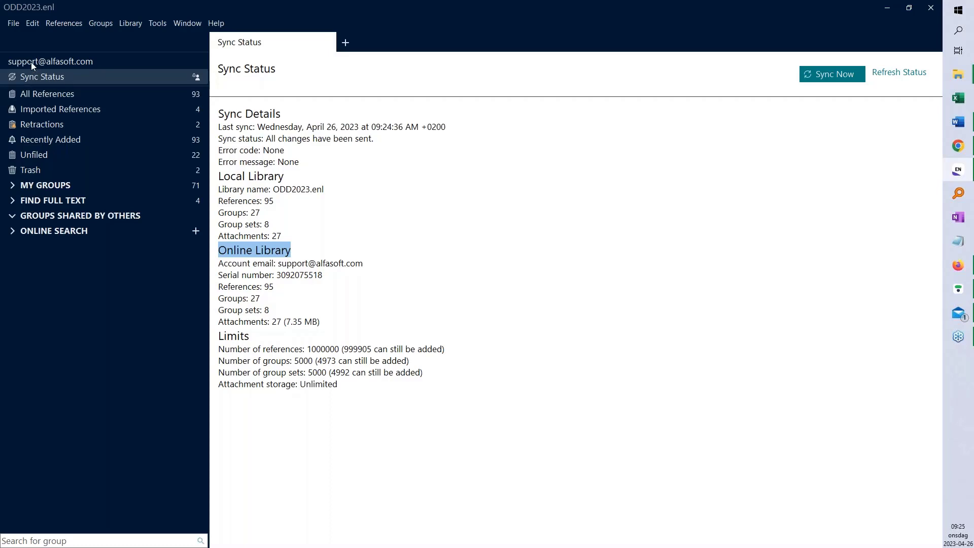
{"action": "left_click", "coordinate": [52, 94]}
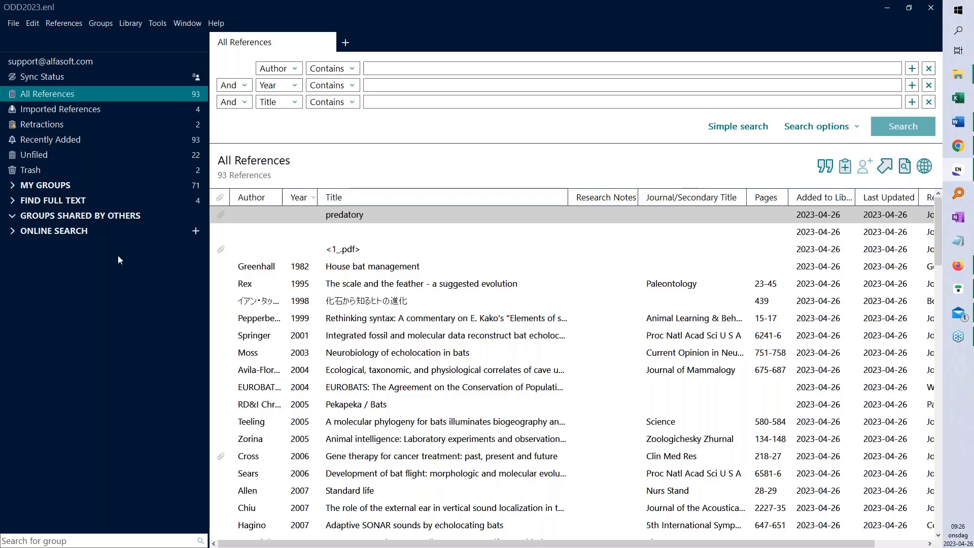
{"action": "left_click", "coordinate": [937, 11]}
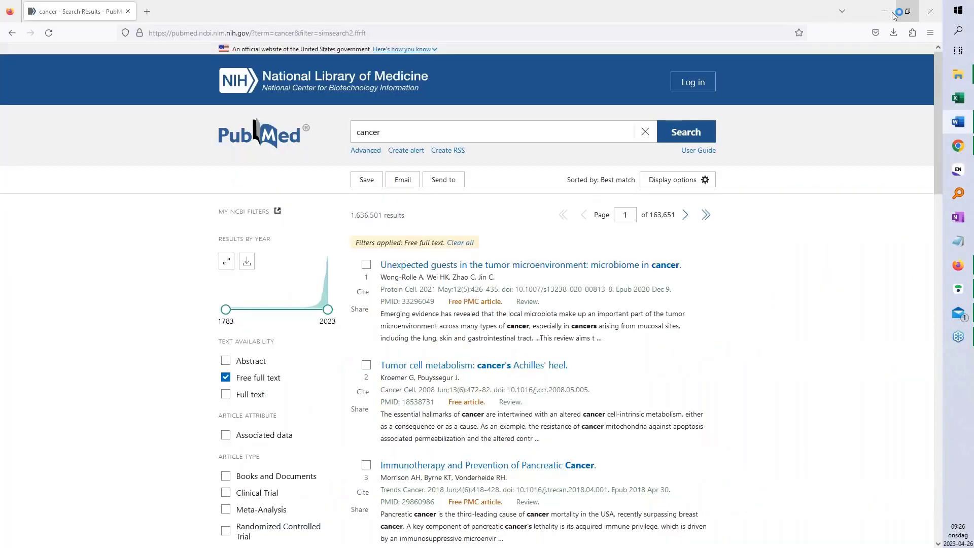
Save a new library named 'sync 01' in the ODD 2023 libraries folder
{"action": "left_click", "coordinate": [886, 12]}
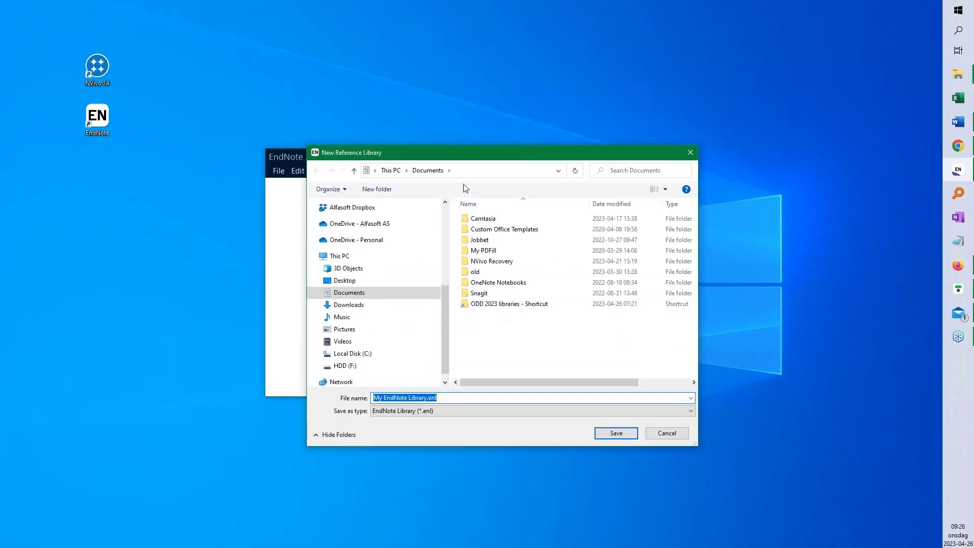
{"action": "scroll", "coordinate": [381, 280], "scroll_direction": "up", "scroll_amount": 2}
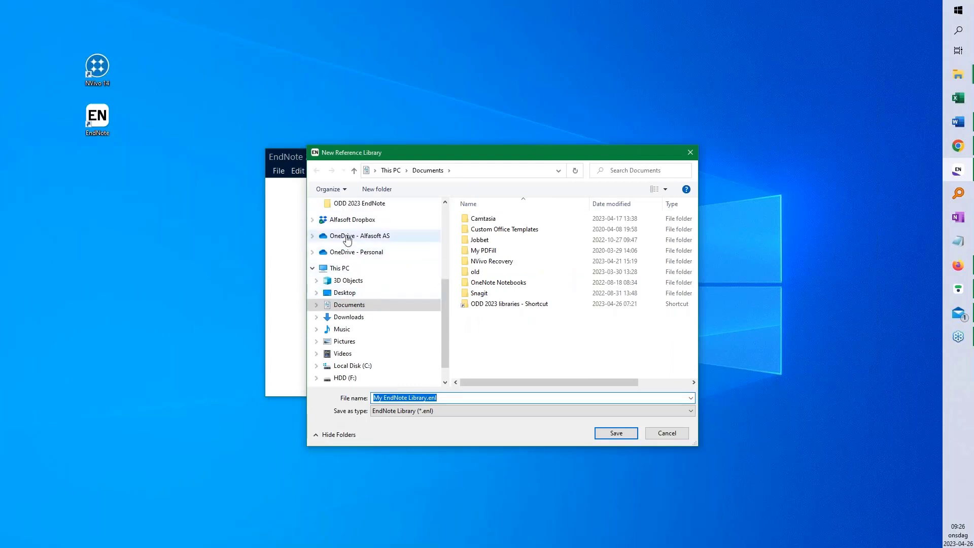
{"action": "left_click", "coordinate": [373, 217]}
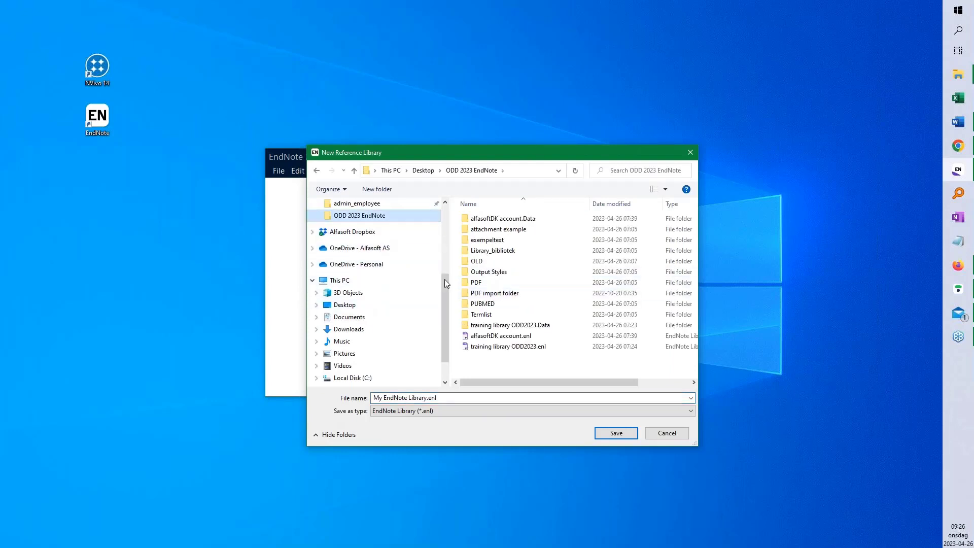
{"action": "scroll", "coordinate": [357, 246], "scroll_direction": "up", "scroll_amount": 4}
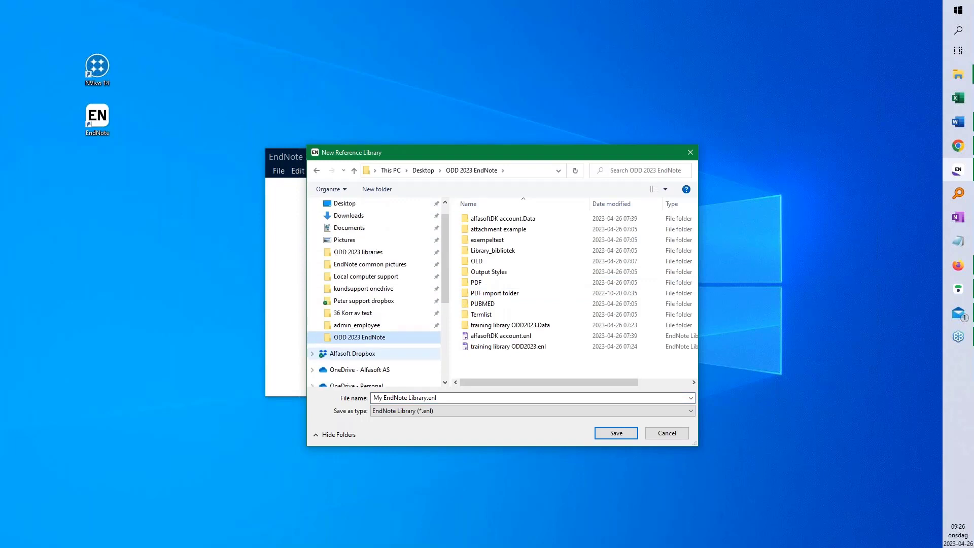
{"action": "left_click", "coordinate": [364, 253]}
{"action": "left_click", "coordinate": [461, 397]}
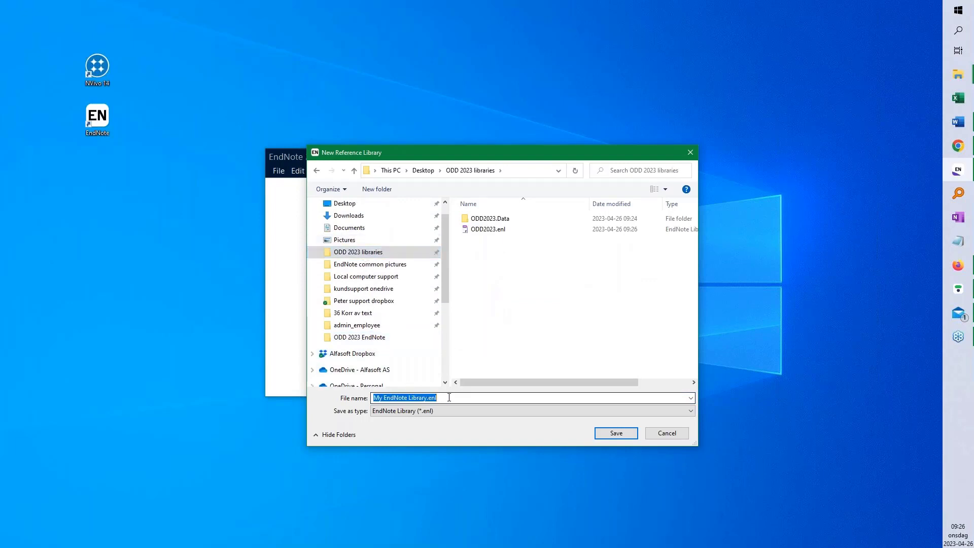
{"action": "type", "text": "syn"}
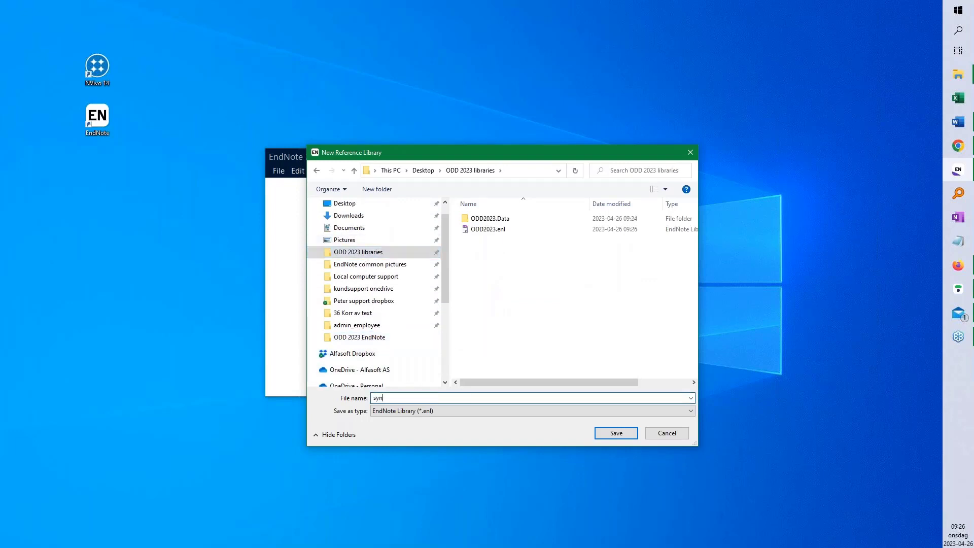
{"action": "type", "text": "c 01"}
{"action": "left_click", "coordinate": [617, 433]}
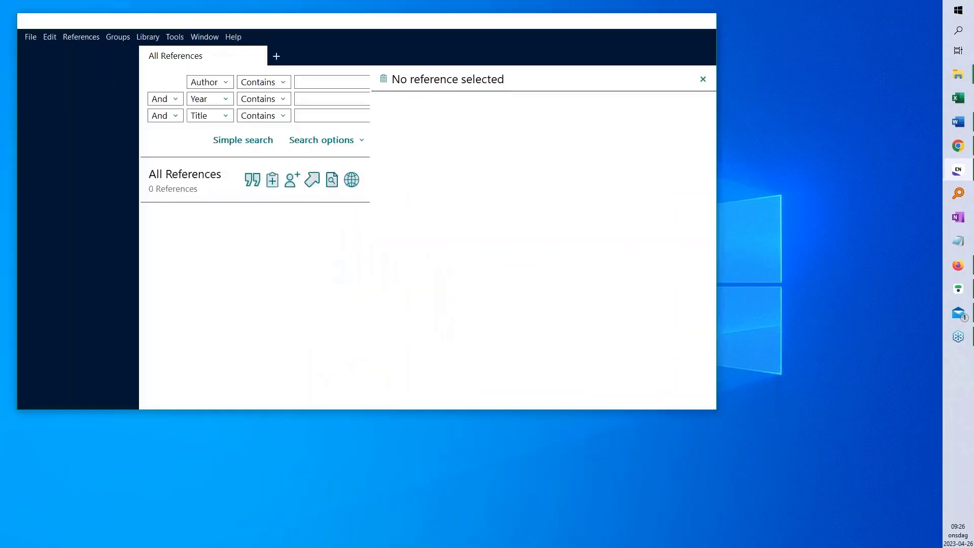
Maximize the sync 01 window and review the Sync preferences, cancelling without changes
{"action": "left_click", "coordinate": [682, 19]}
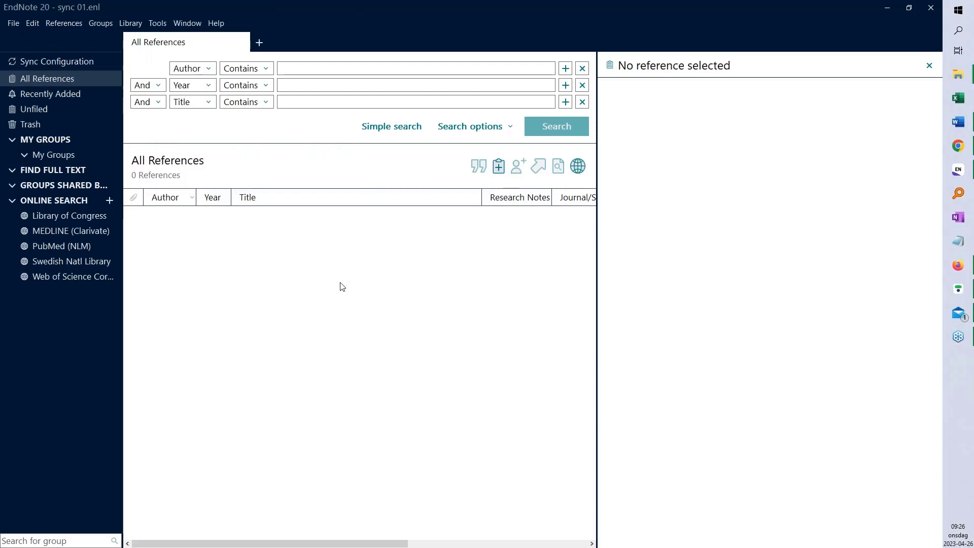
{"action": "left_click", "coordinate": [33, 26]}
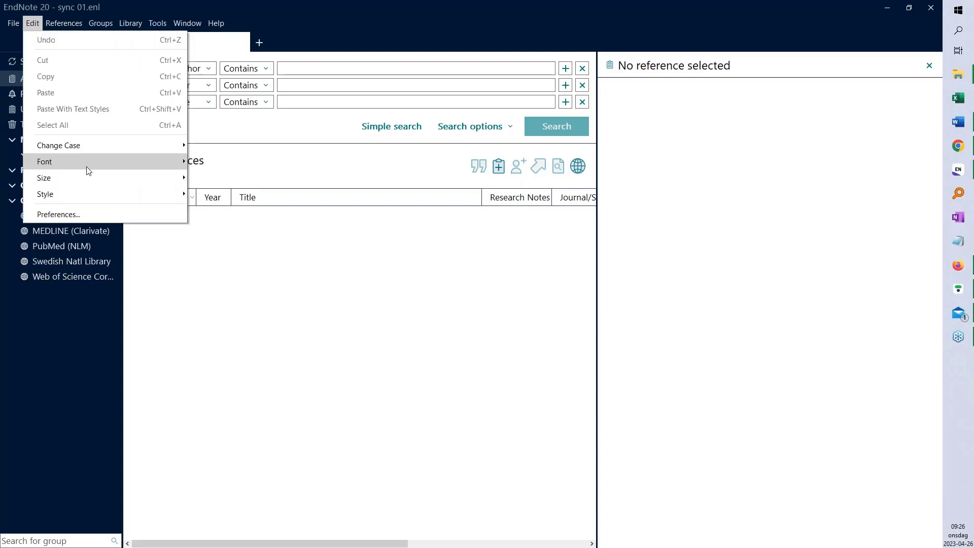
{"action": "left_click", "coordinate": [58, 214]}
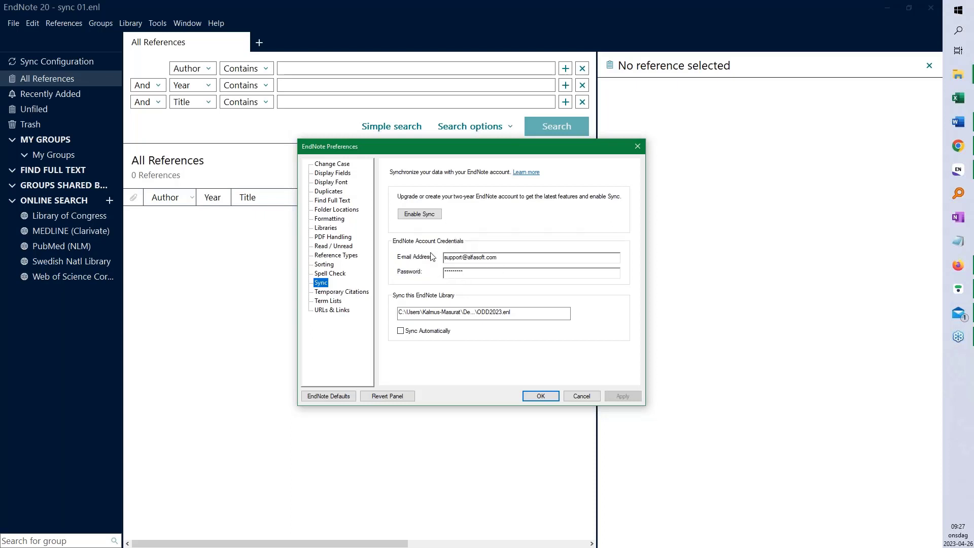
{"action": "left_click", "coordinate": [582, 395]}
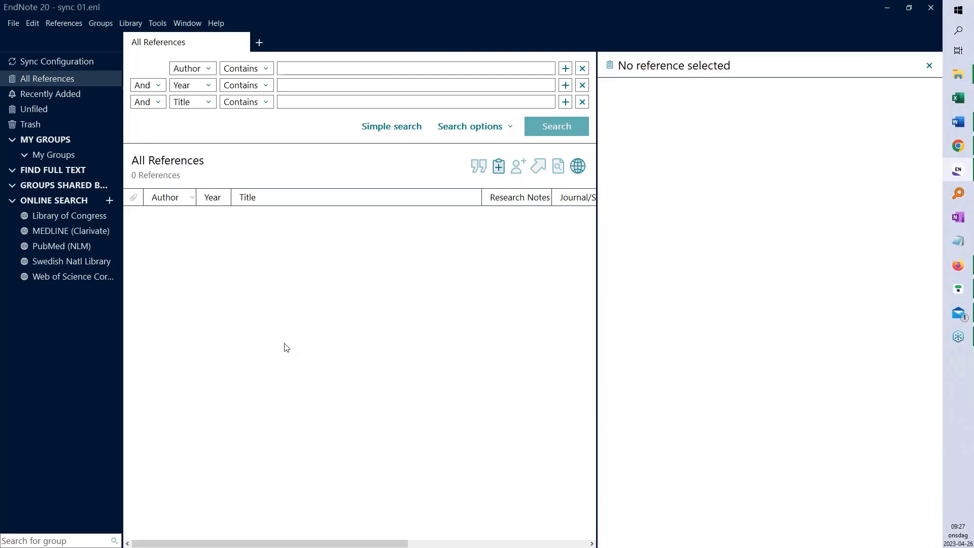
Choose Library > Sync for the new sync 01 library
{"action": "left_click", "coordinate": [130, 26]}
{"action": "left_click", "coordinate": [154, 40]}
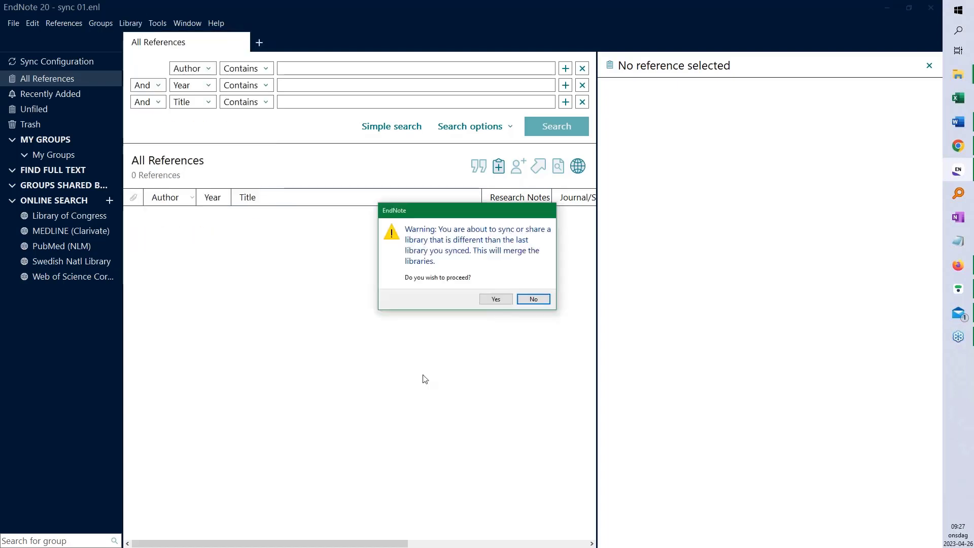
Confirm the merge so sync 01 fills with the online library's 93 references
{"action": "left_click", "coordinate": [495, 298]}
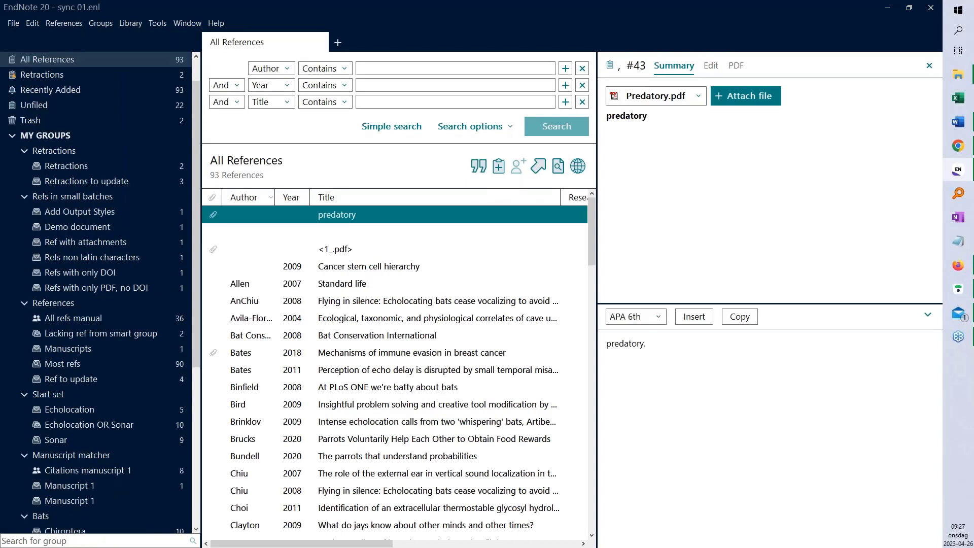
{"action": "scroll", "coordinate": [166, 96], "scroll_direction": "up", "scroll_amount": 1}
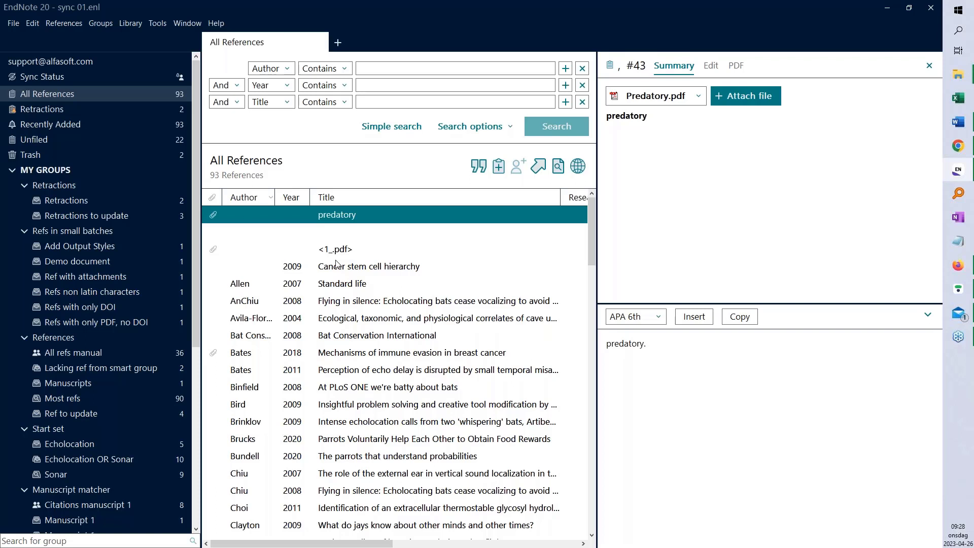
Collapse the MY GROUPS section in the left pane
{"action": "left_click", "coordinate": [11, 171]}
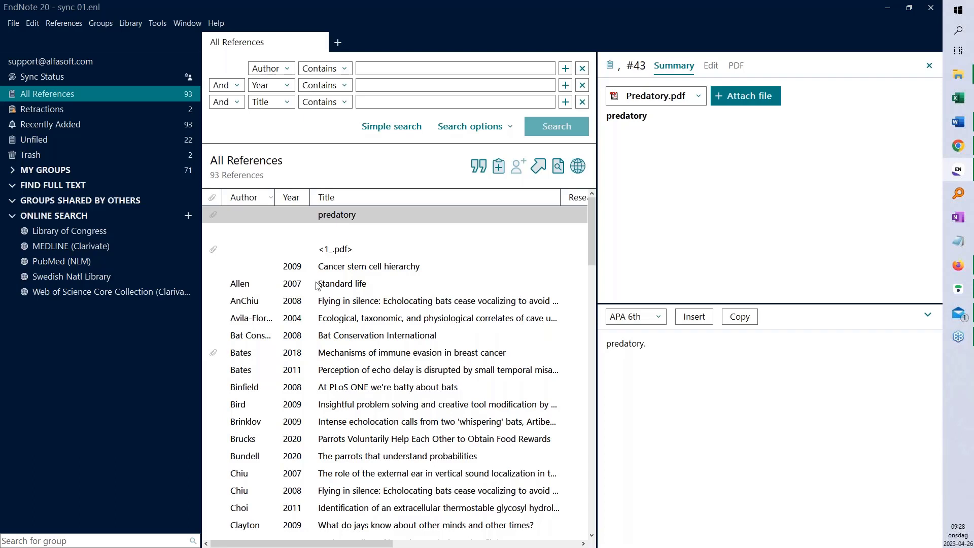
{"action": "left_click", "coordinate": [40, 77]}
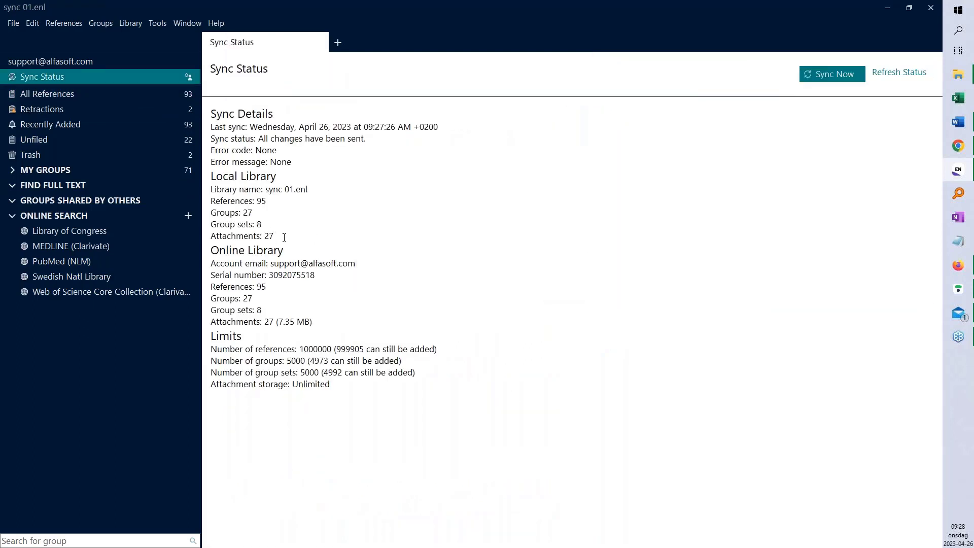
{"action": "left_click_drag", "start_coordinate": [308, 193], "coordinate": [266, 189]}
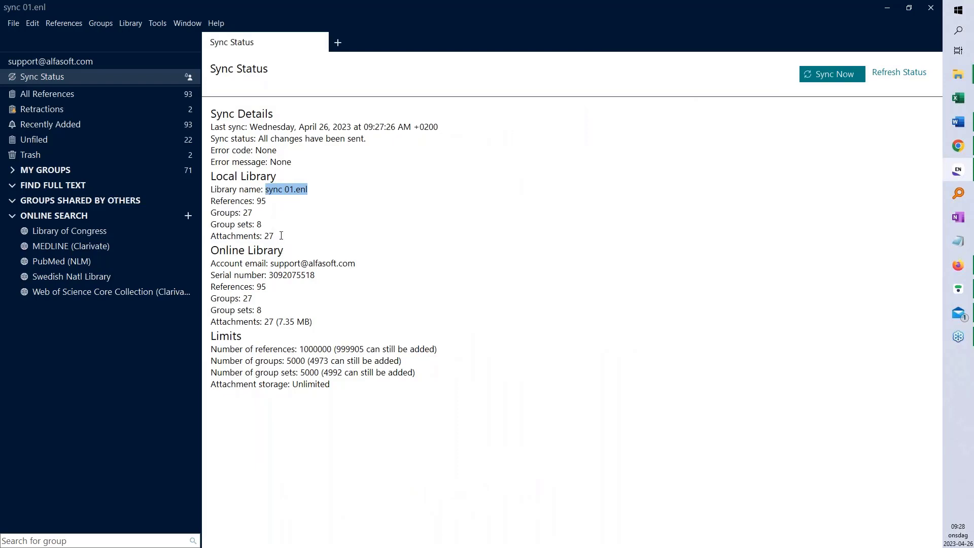
{"action": "left_click_drag", "start_coordinate": [276, 239], "coordinate": [211, 202]}
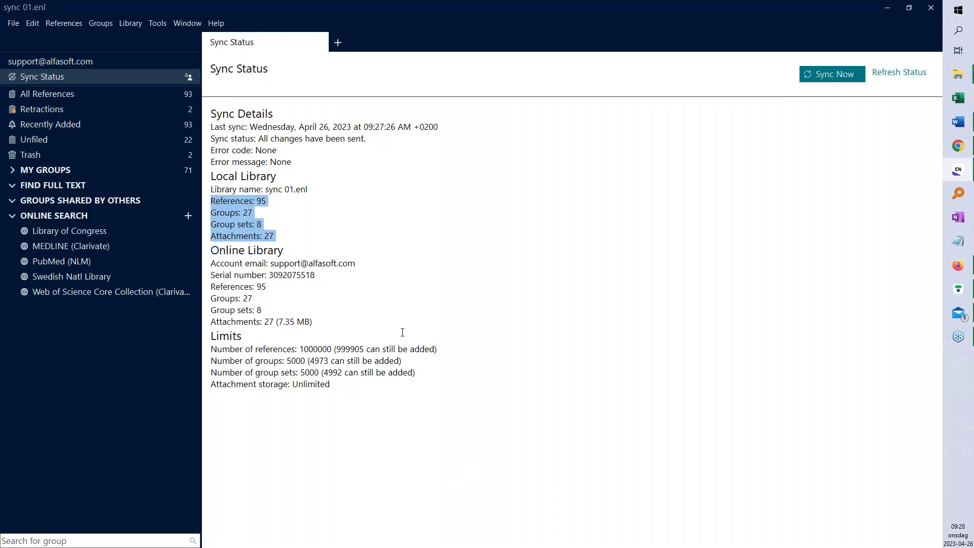
{"action": "left_click", "coordinate": [66, 95]}
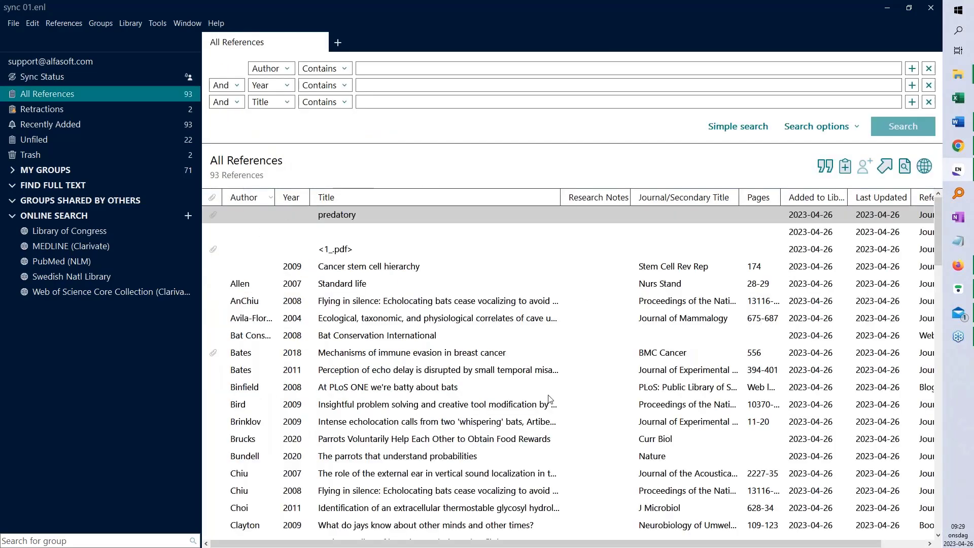
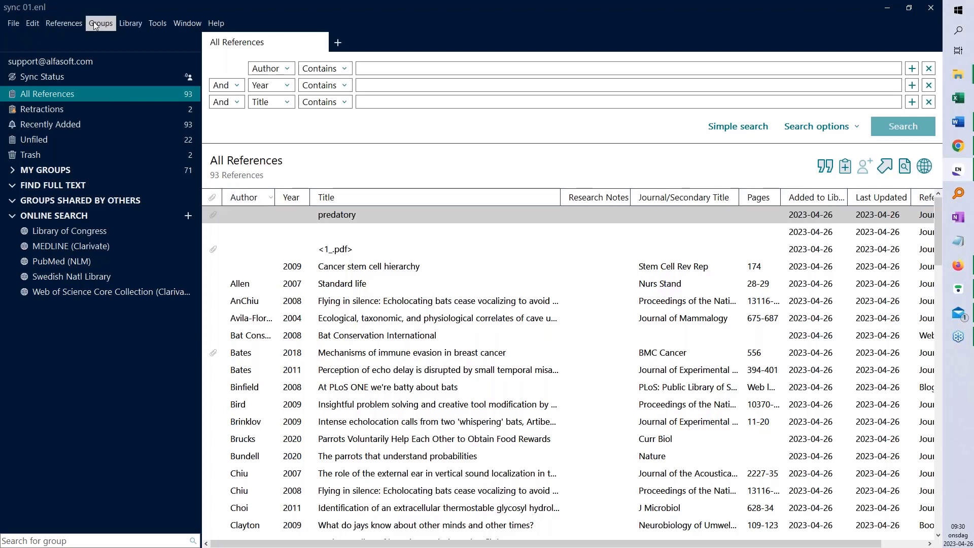
Open File > Share to see the library shared with one Read & Write member out of 400
{"action": "left_click", "coordinate": [13, 26]}
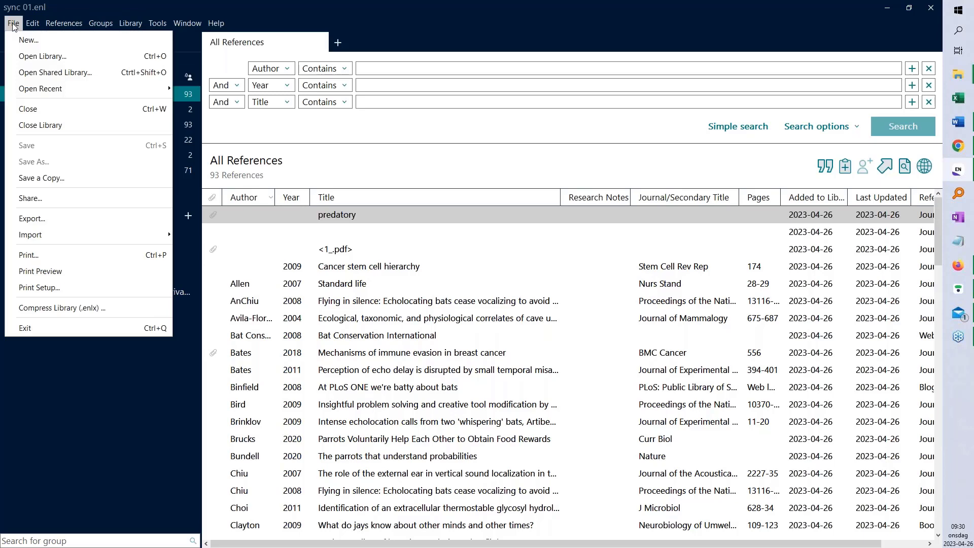
{"action": "left_click", "coordinate": [53, 201]}
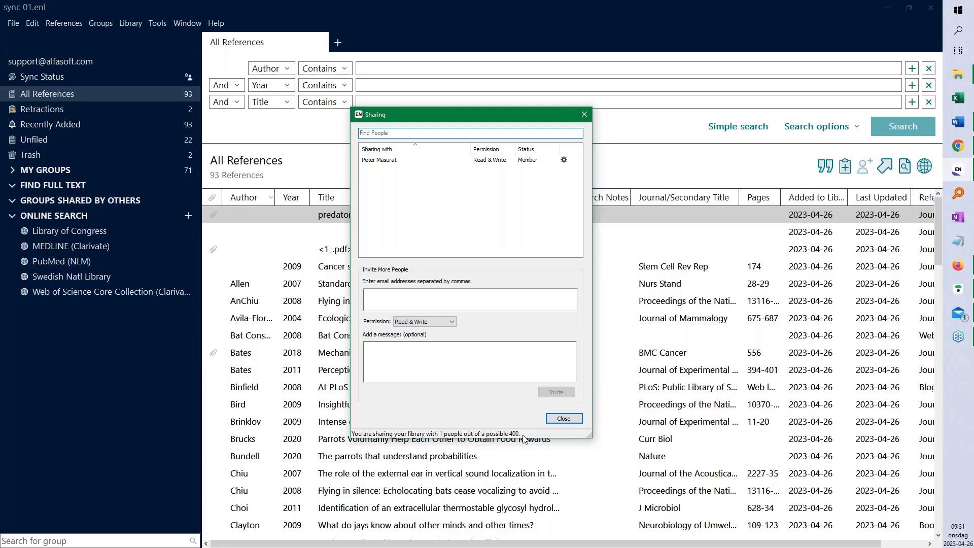
{"action": "key", "text": "alt+Tab"}
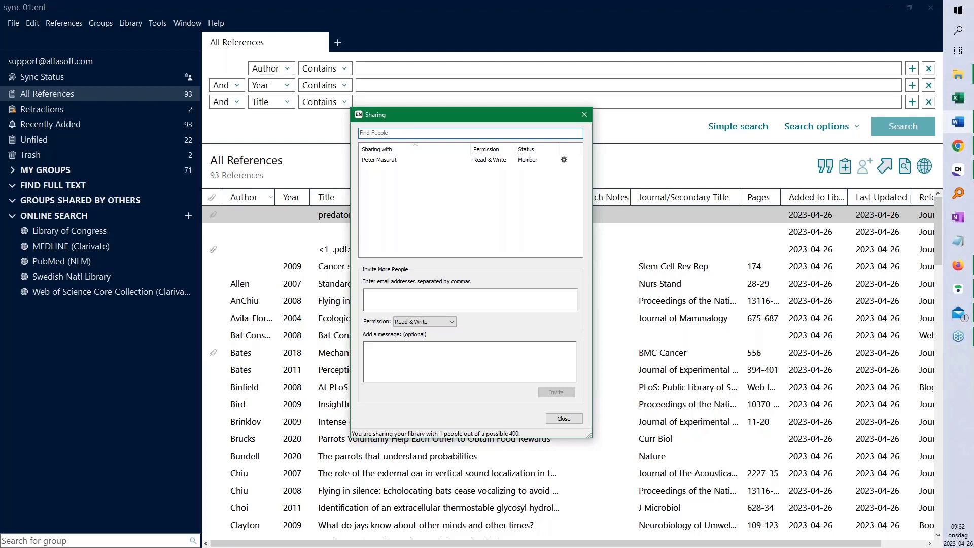
Try inviting an existing member's e-mail address and dismiss the already-a-member error
{"action": "key", "text": "BackSpace"}
{"action": "key", "text": "BackSpace"}
{"action": "key", "text": "BackSpace"}
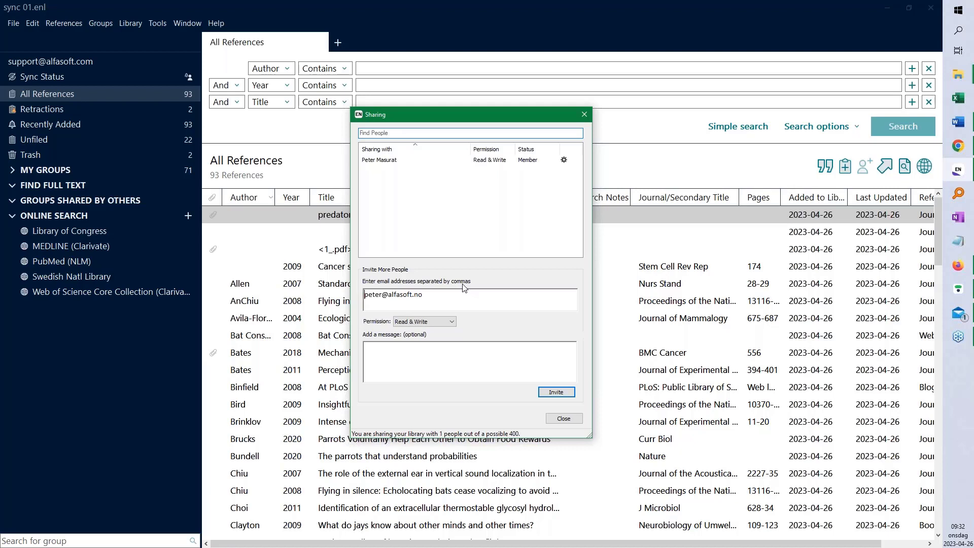
{"action": "left_click", "coordinate": [556, 391]}
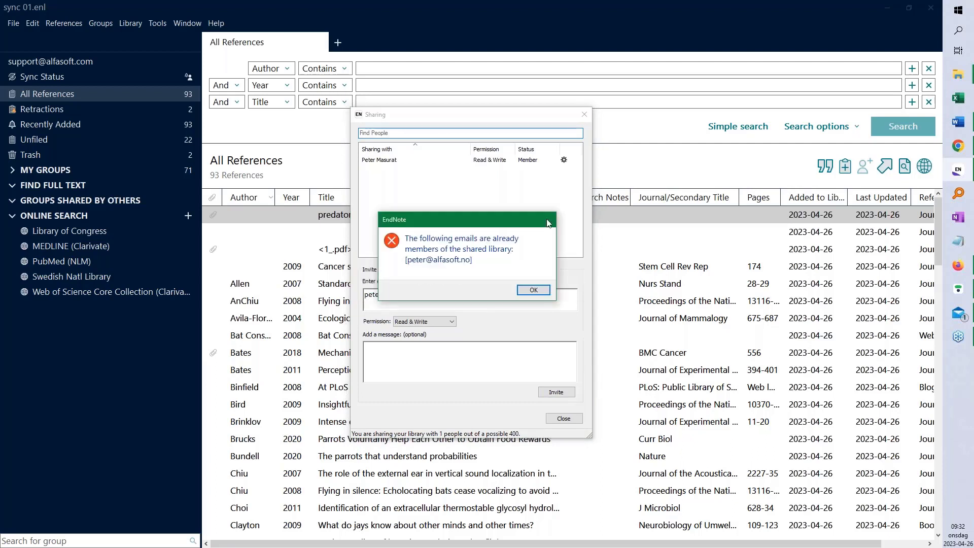
{"action": "key", "text": "Return"}
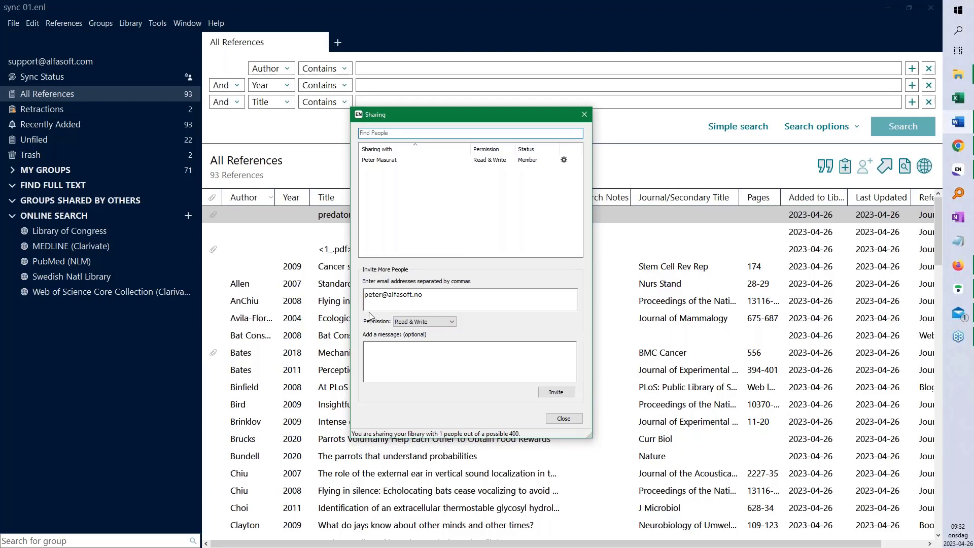
Invite a second colleague's e-mail address with Read & Write permission, now listed as Pending
{"action": "left_click", "coordinate": [393, 295]}
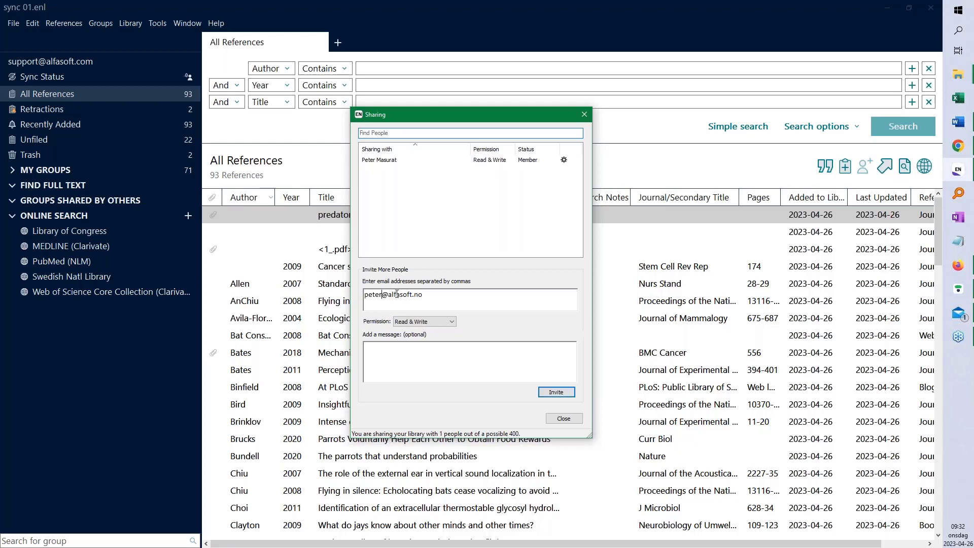
{"action": "key", "text": "BackSpace"}
{"action": "key", "text": "BackSpace"}
{"action": "key", "text": "BackSpace"}
{"action": "key", "text": "BackSpace"}
{"action": "key", "text": "BackSpace"}
{"action": "left_click", "coordinate": [452, 323]}
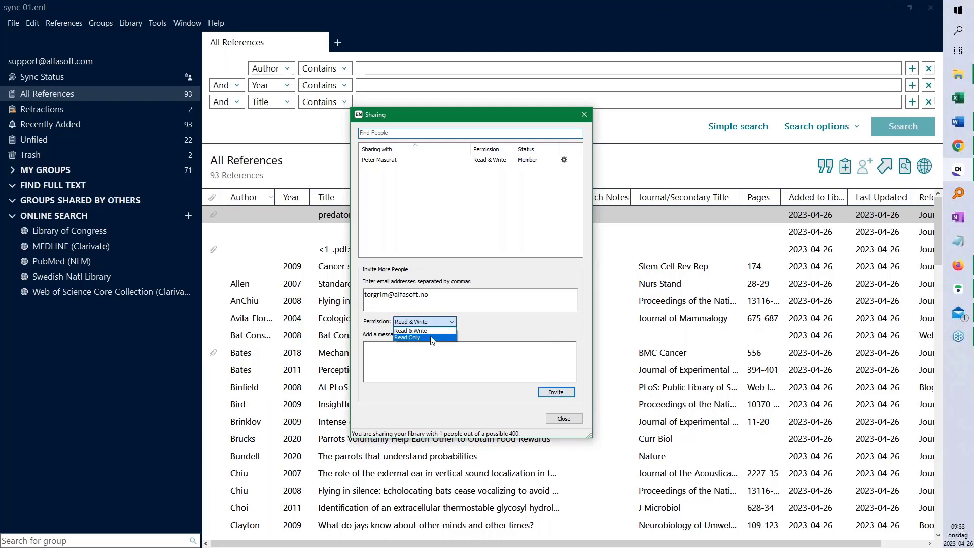
{"action": "left_click", "coordinate": [412, 330]}
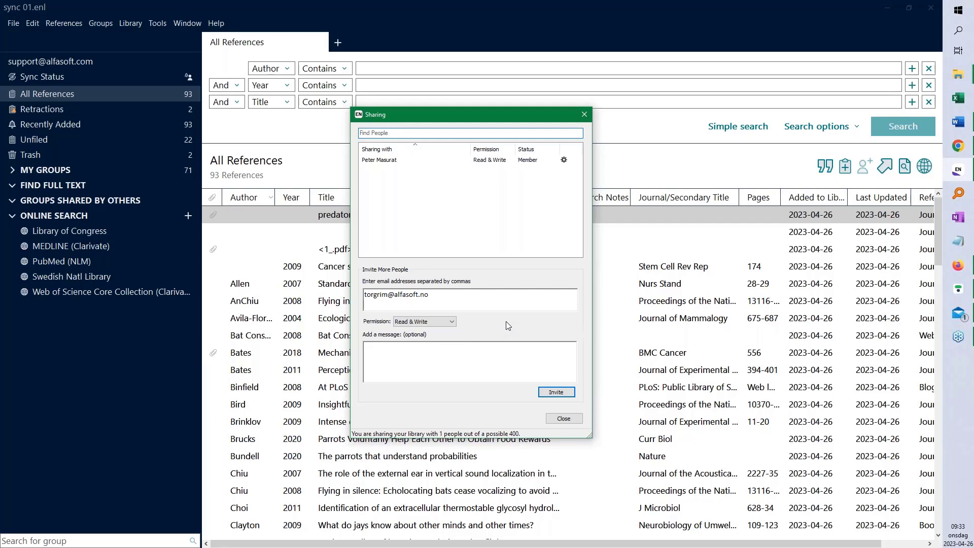
{"action": "left_click", "coordinate": [556, 392]}
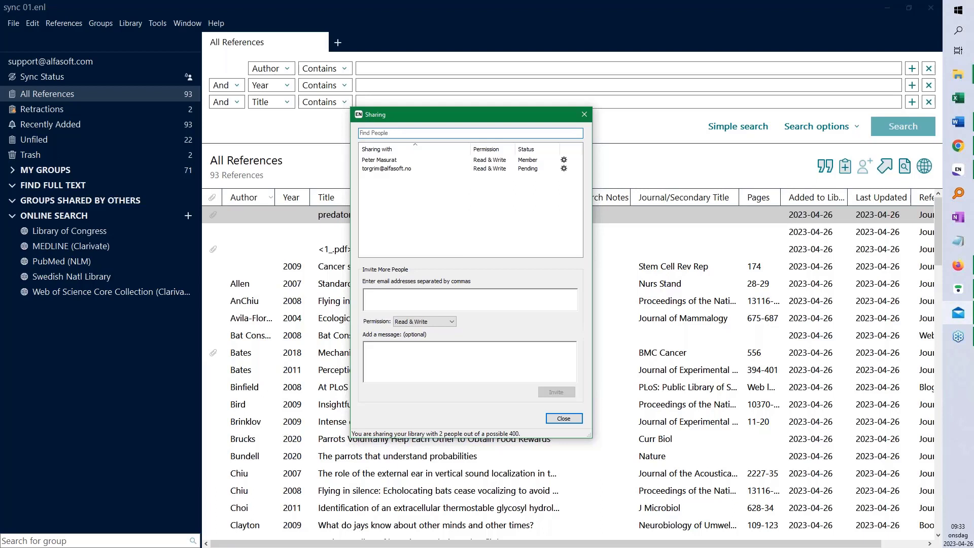
Invite a third e-mail address, then open the 'Invitation to share an EndNote library' message in Mail
{"action": "left_click", "coordinate": [394, 296]}
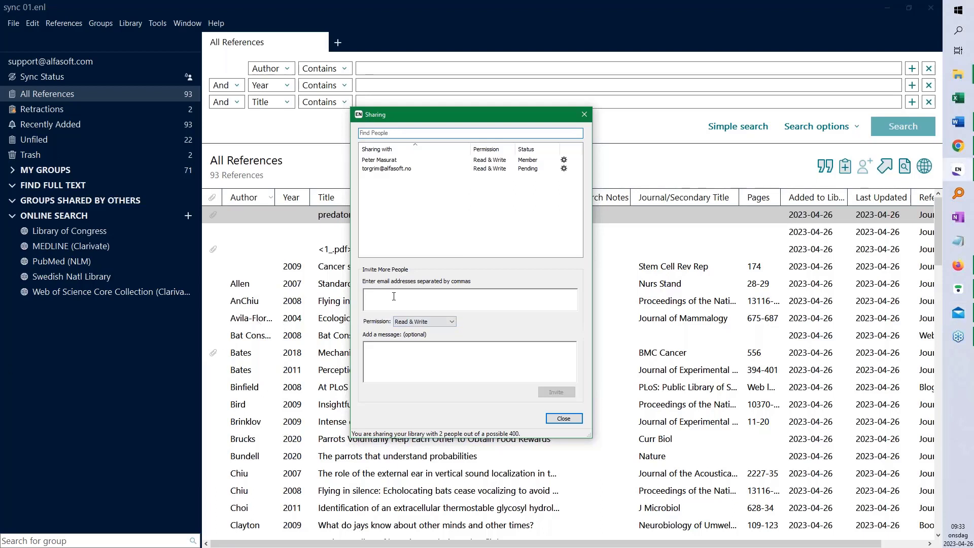
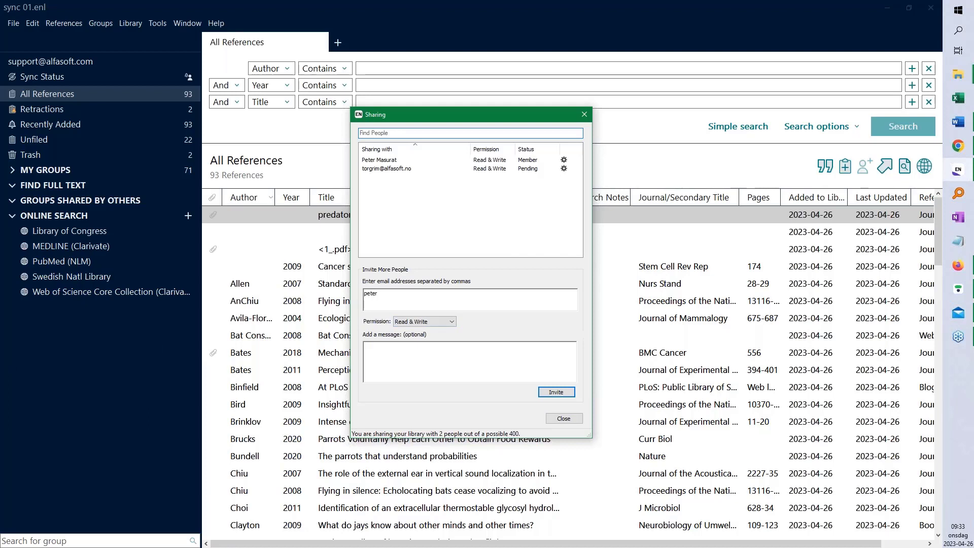
{"action": "left_click", "coordinate": [560, 392]}
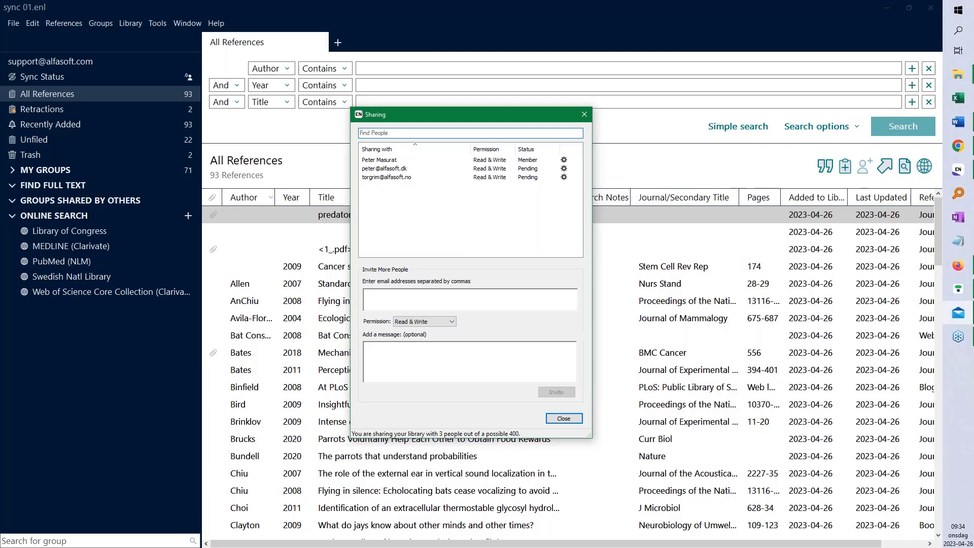
{"action": "left_click", "coordinate": [957, 312]}
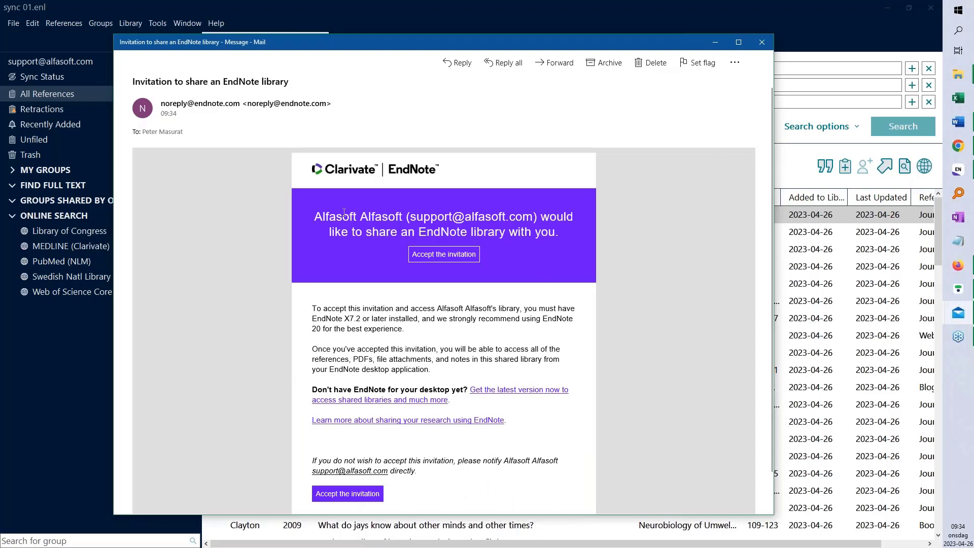
Follow the e-mail's 'Accept the invitation' link to the EndNote web page
{"action": "left_click_drag", "start_coordinate": [317, 213], "coordinate": [406, 216]}
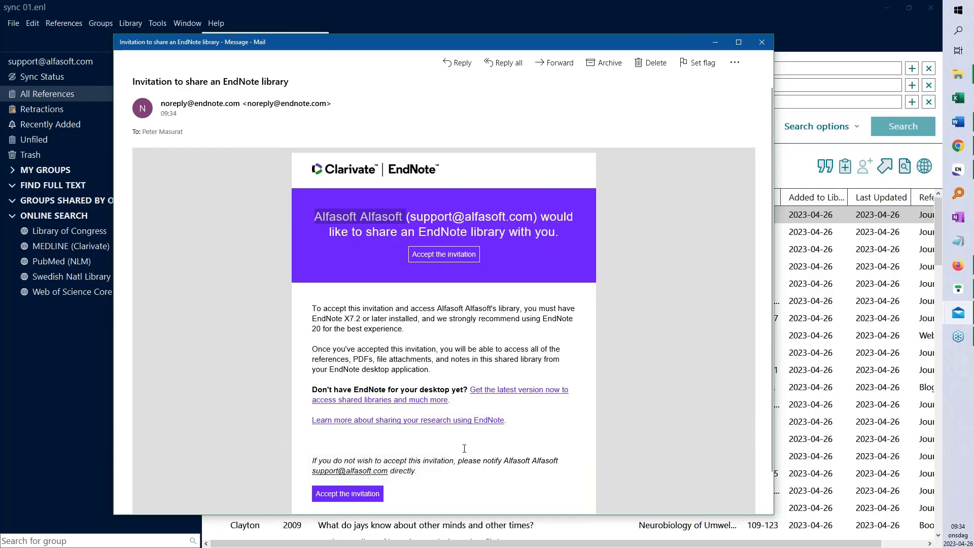
{"action": "left_click", "coordinate": [444, 259]}
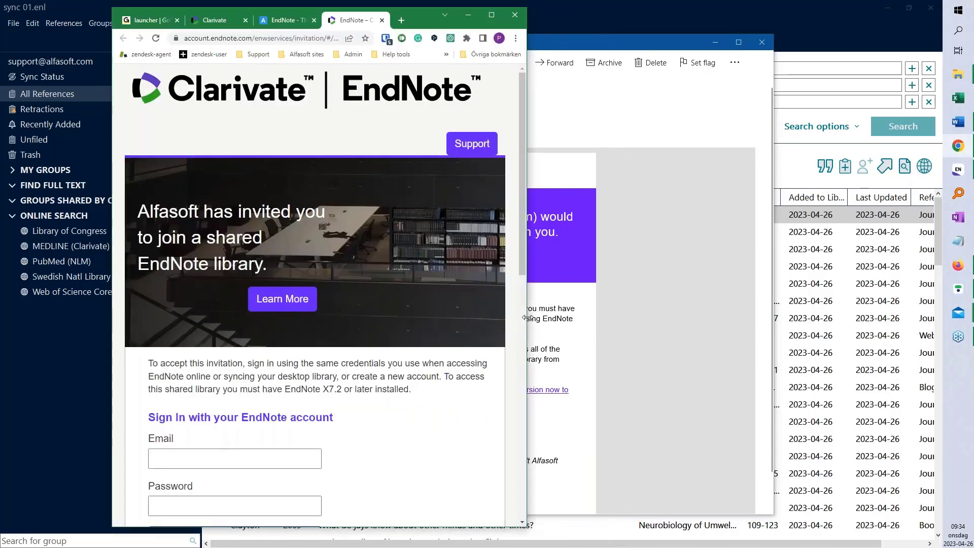
Widen Chrome to view the sign-in-to-join page, then close the browser
{"action": "left_click_drag", "start_coordinate": [526, 317], "coordinate": [827, 315]}
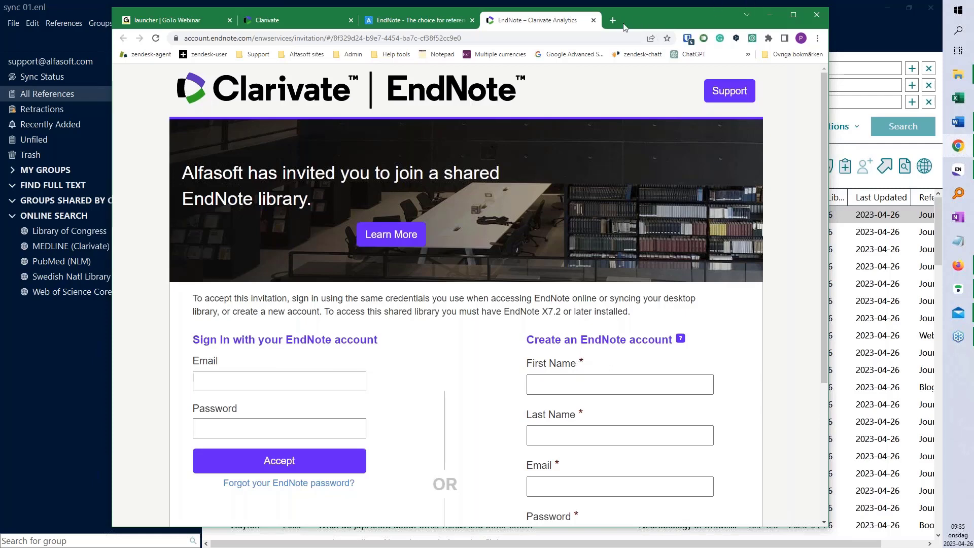
{"action": "left_click", "coordinate": [770, 15]}
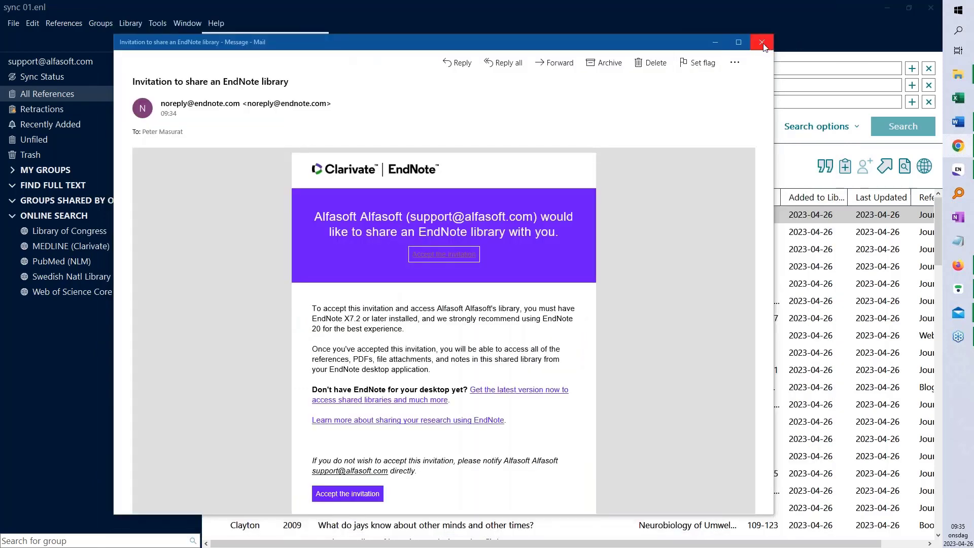
Close the e-mail and Sharing dialog, then reopen File > Share to check the new member
{"action": "left_click", "coordinate": [763, 43]}
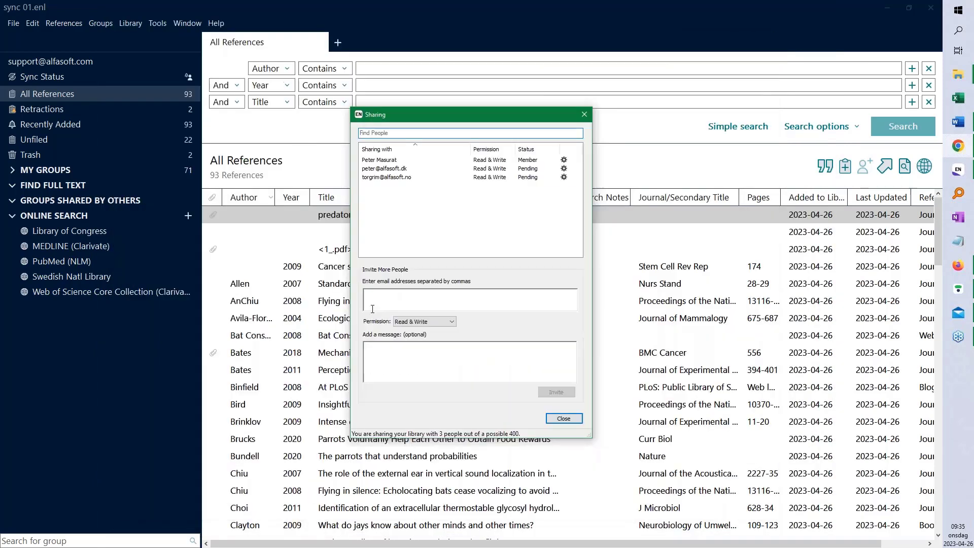
{"action": "left_click", "coordinate": [566, 419]}
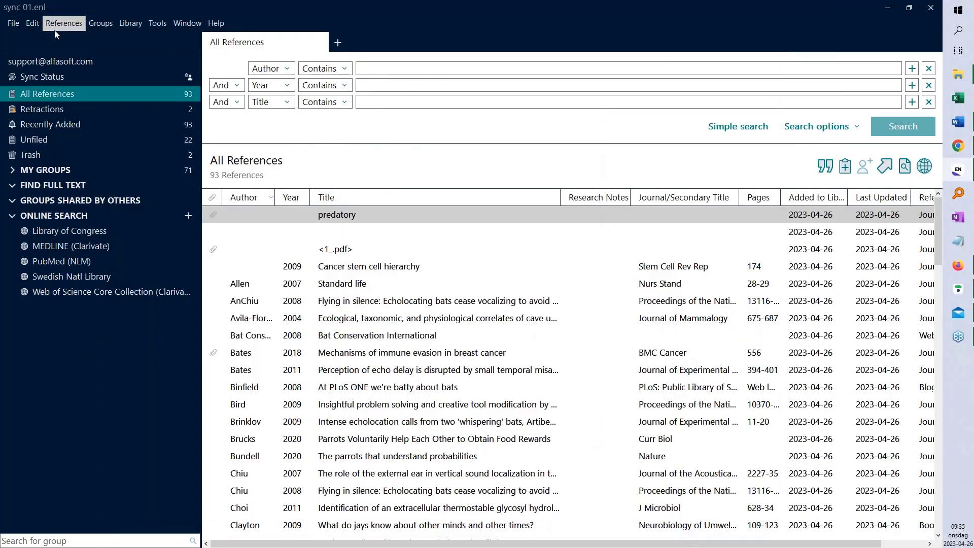
{"action": "left_click", "coordinate": [13, 24]}
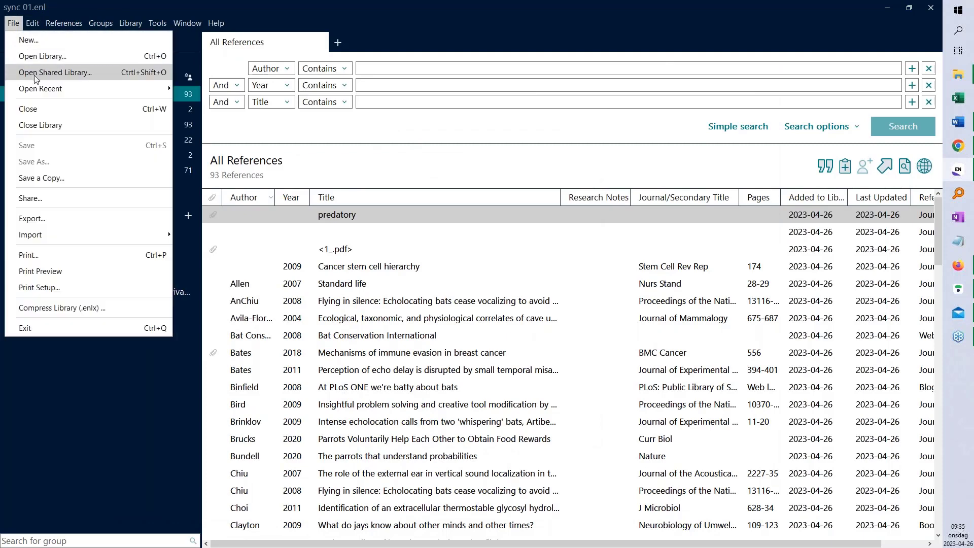
{"action": "left_click", "coordinate": [57, 206]}
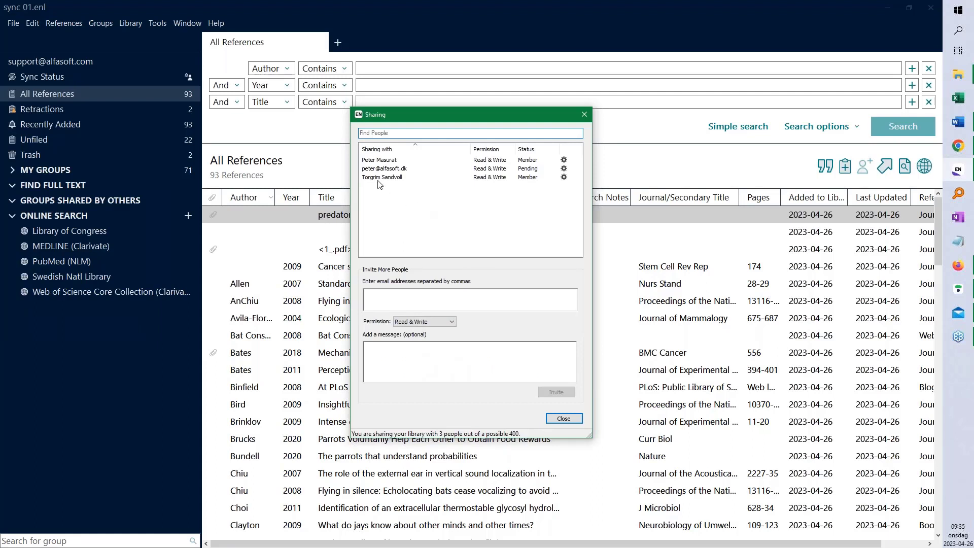
{"action": "left_click", "coordinate": [378, 178]}
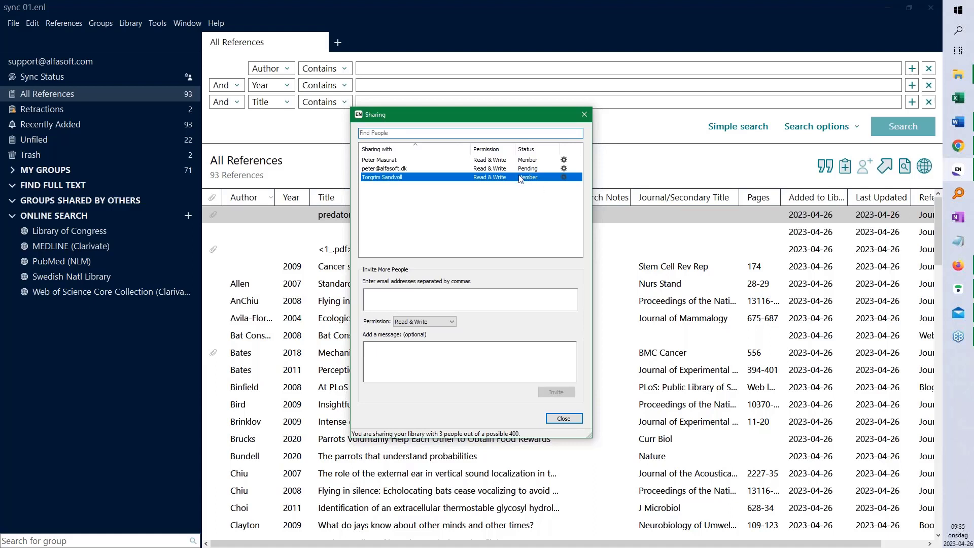
Send a Remind to the pending invitee, close Sharing, and select the Allen 2007 reference
{"action": "key", "text": "Up"}
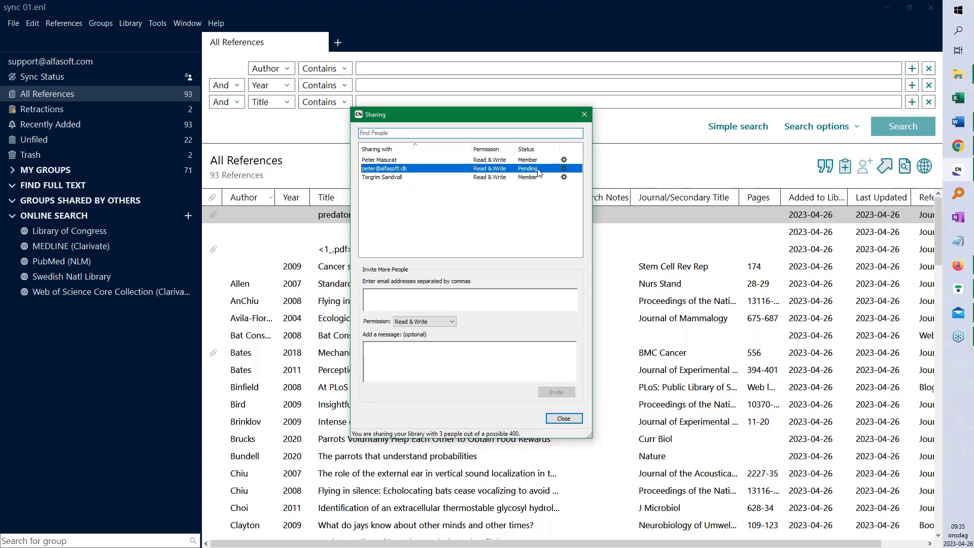
{"action": "left_click", "coordinate": [564, 169]}
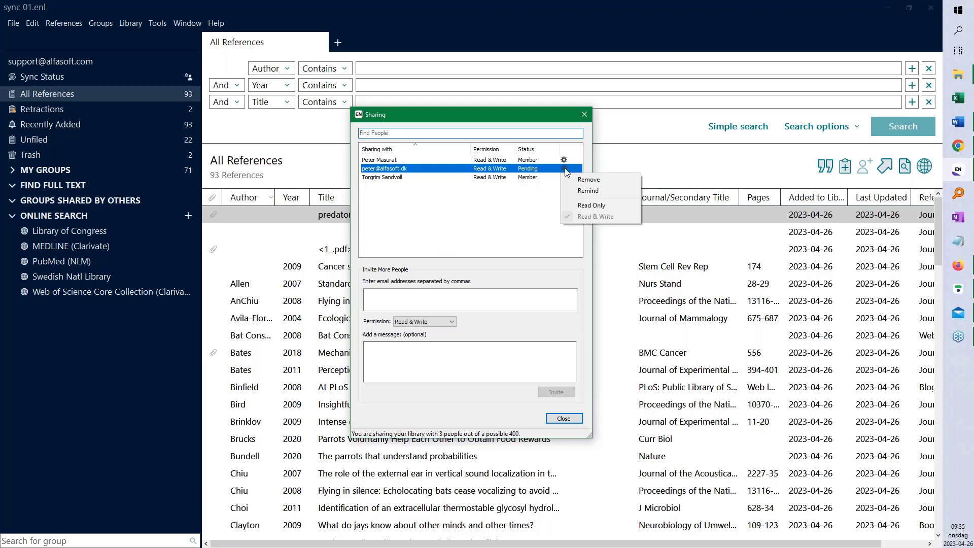
{"action": "left_click", "coordinate": [601, 190]}
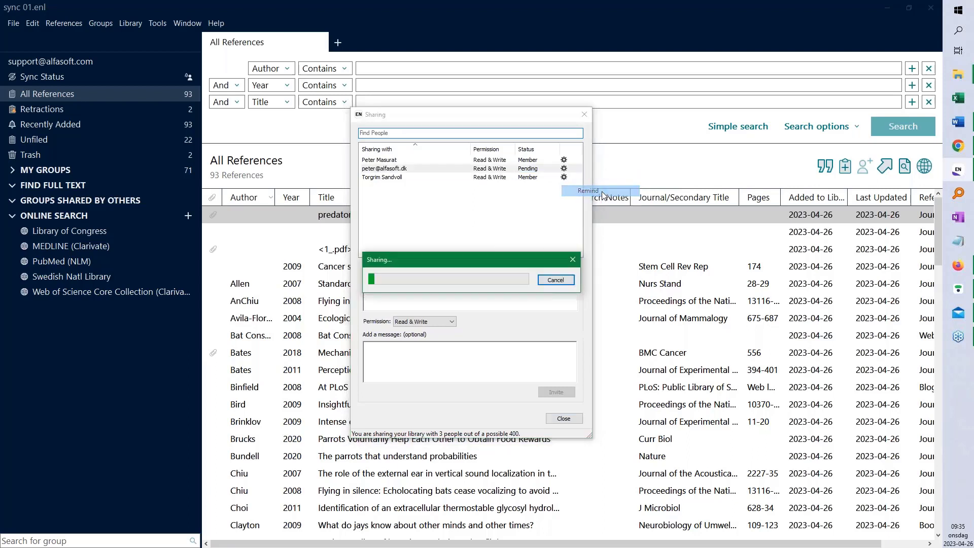
{"action": "left_click", "coordinate": [527, 276]}
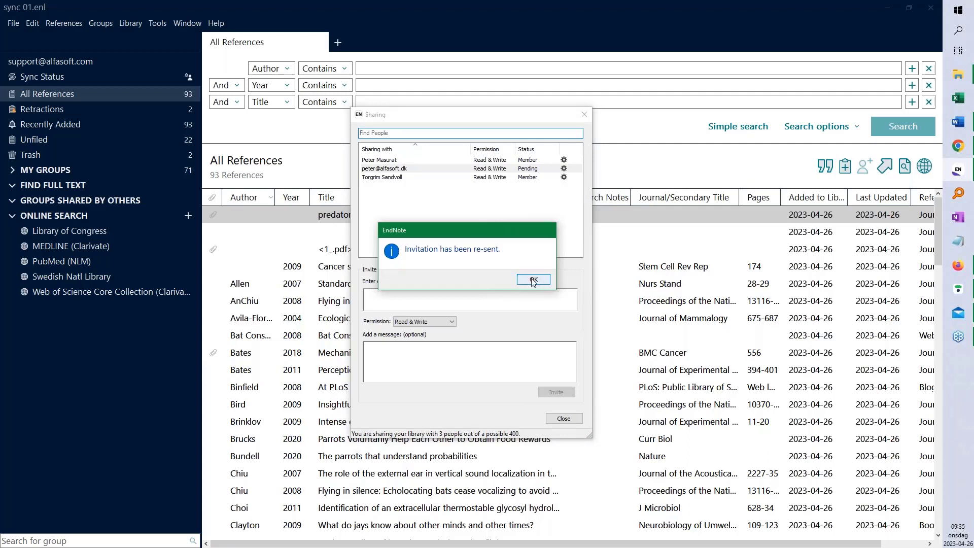
{"action": "left_click", "coordinate": [533, 280]}
{"action": "key", "text": "Escape"}
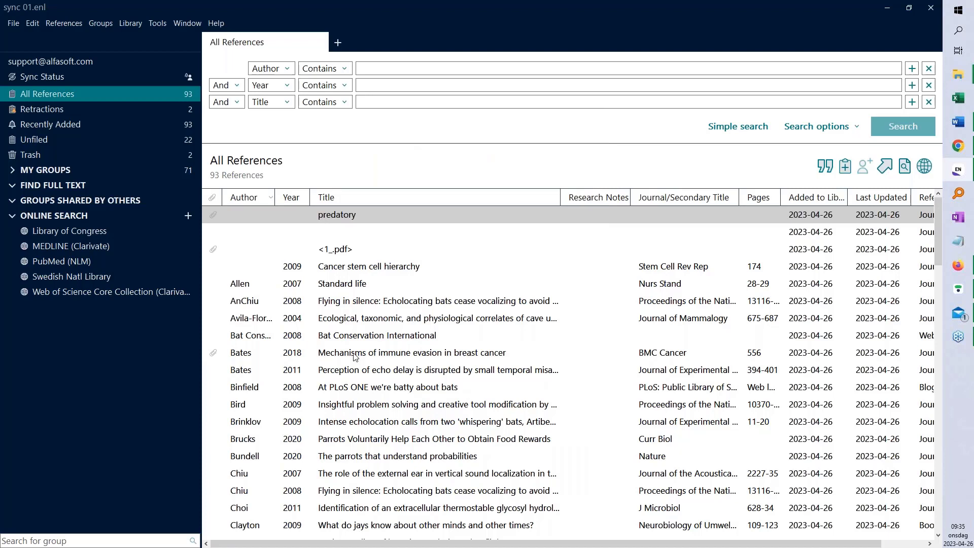
{"action": "key", "text": "alt+Tab"}
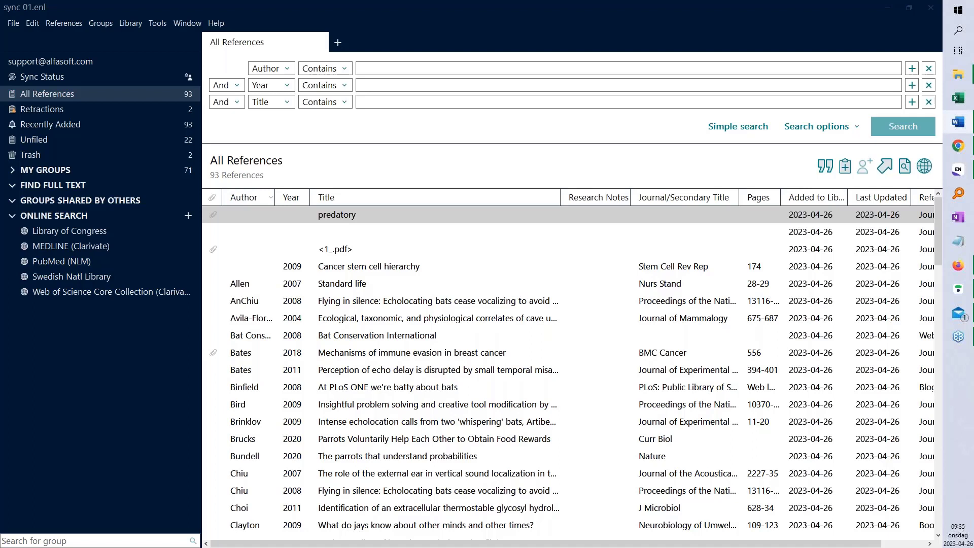
{"action": "left_click", "coordinate": [450, 289]}
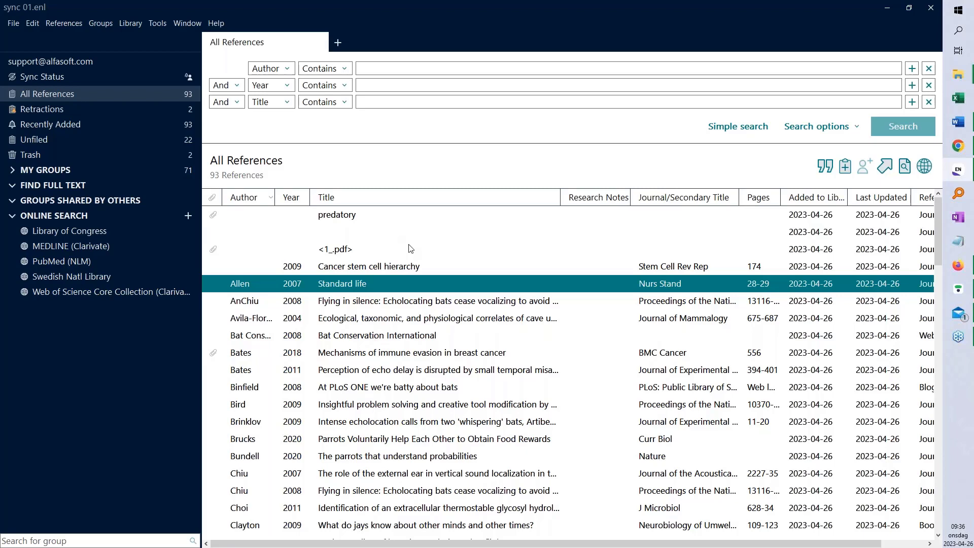
Search PDF Notes for the reviewer's name, returning Bates 2018 and Thrall 2011
{"action": "left_click", "coordinate": [291, 69]}
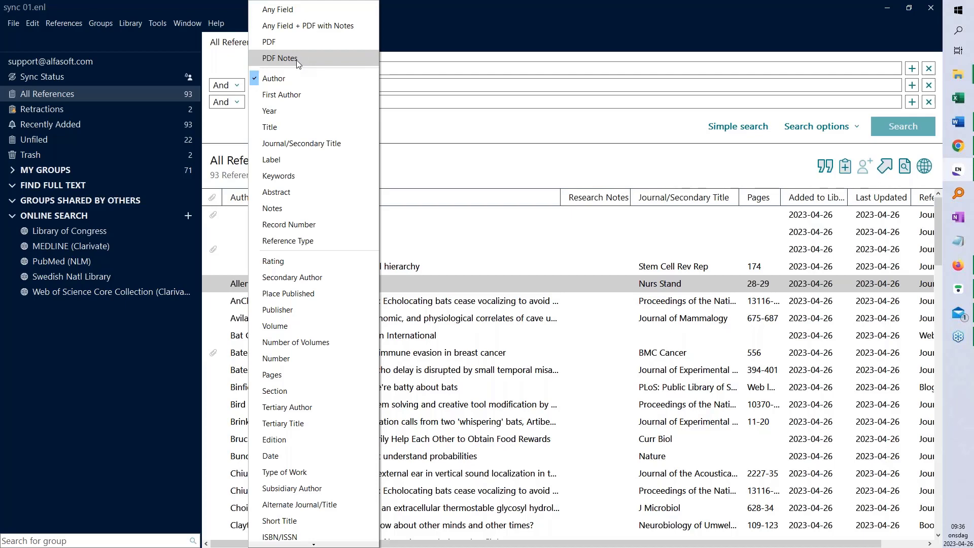
{"action": "left_click", "coordinate": [304, 61]}
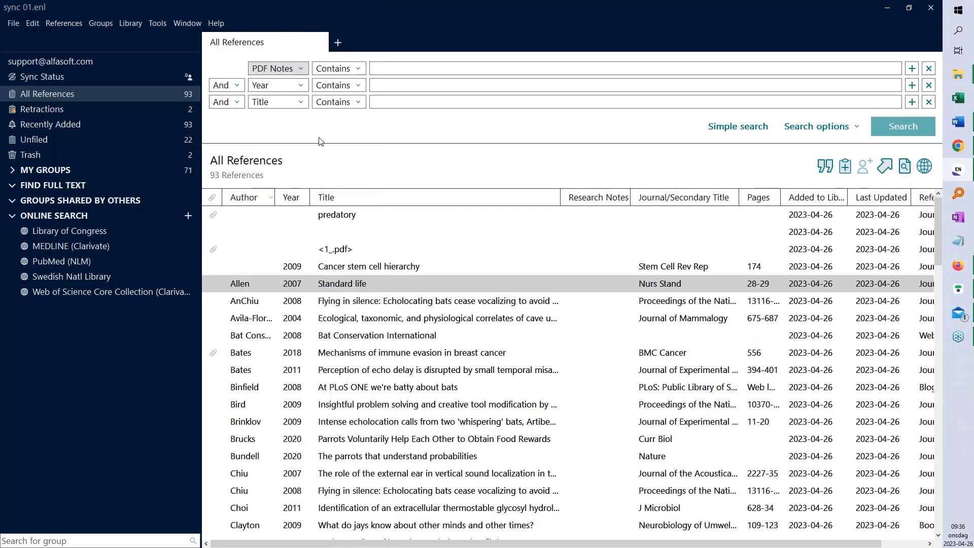
{"action": "left_click", "coordinate": [408, 65]}
{"action": "type", "text": "masurat"}
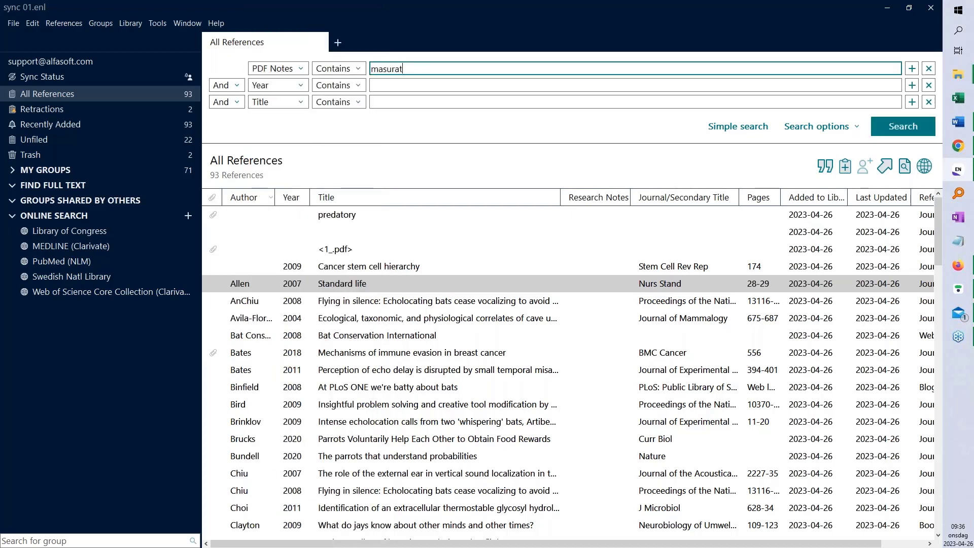
{"action": "left_click", "coordinate": [903, 127]}
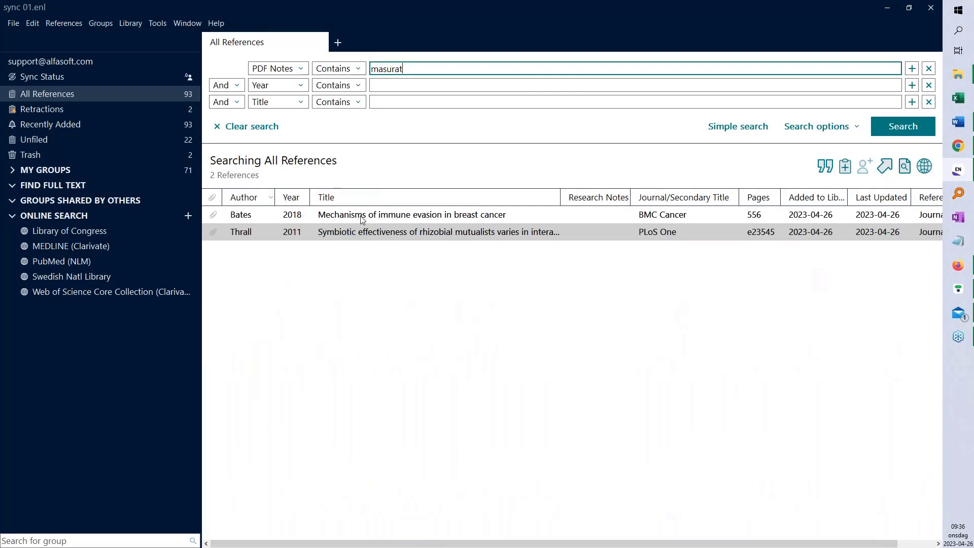
Open Thrall 2011's attached PDF, read its sticky-note comment, then return to Summary
{"action": "left_click", "coordinate": [364, 233]}
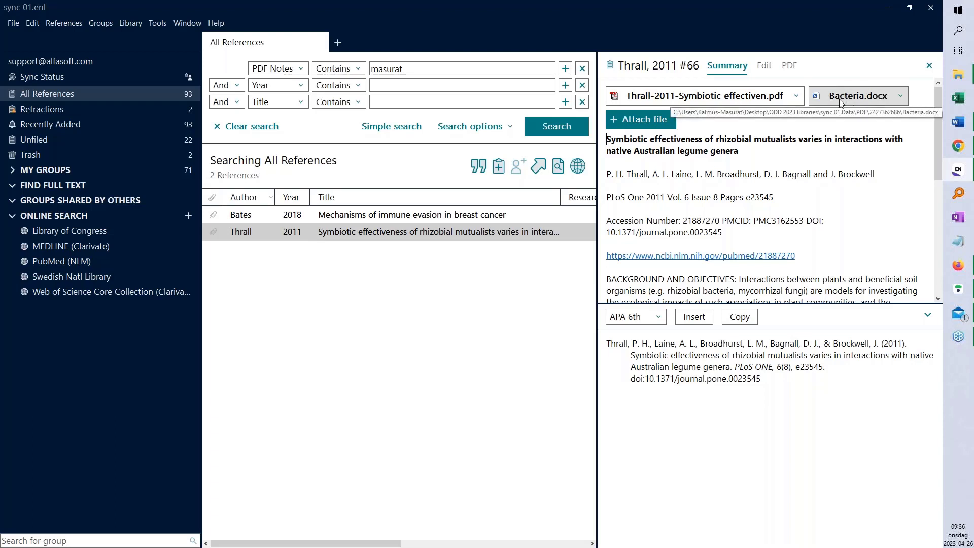
{"action": "left_click", "coordinate": [902, 97]}
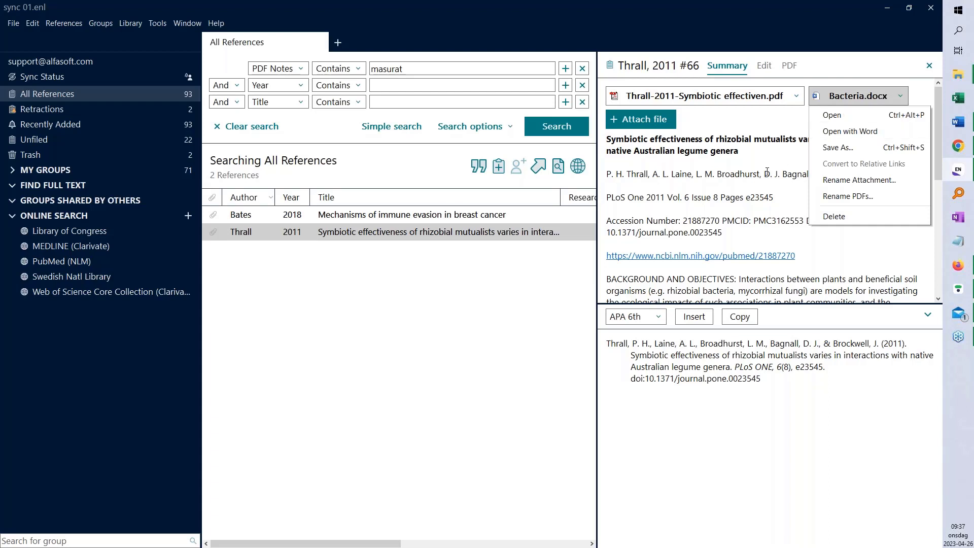
{"action": "left_click", "coordinate": [737, 176]}
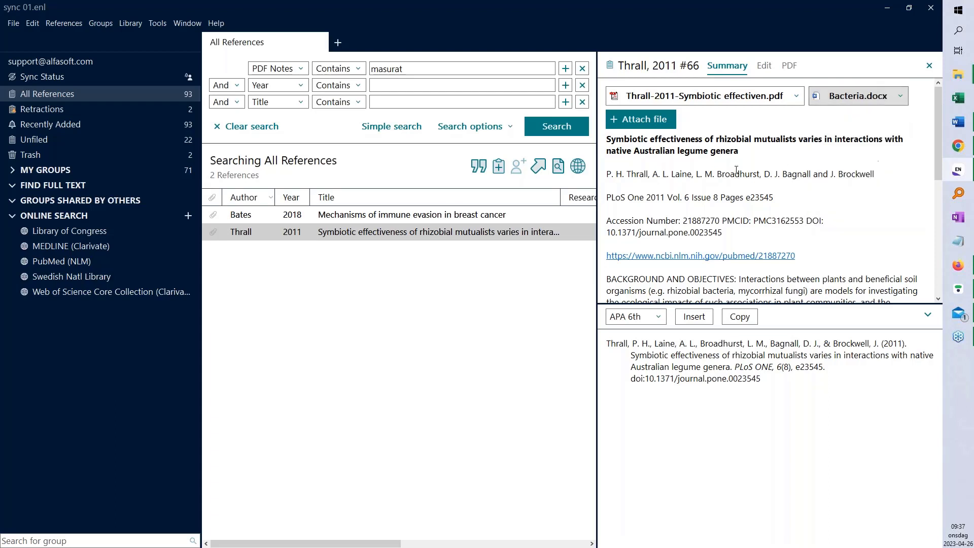
{"action": "left_click", "coordinate": [790, 66]}
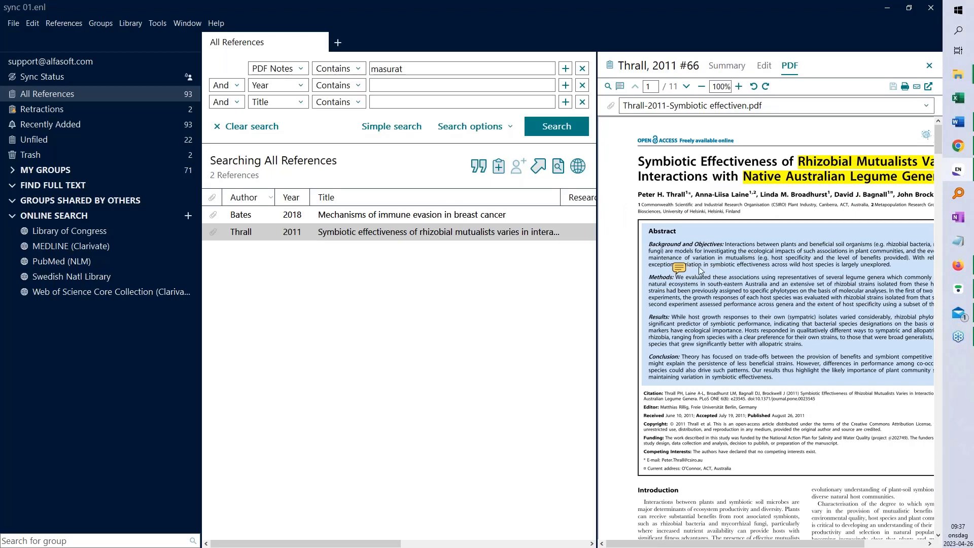
{"action": "left_click", "coordinate": [679, 268]}
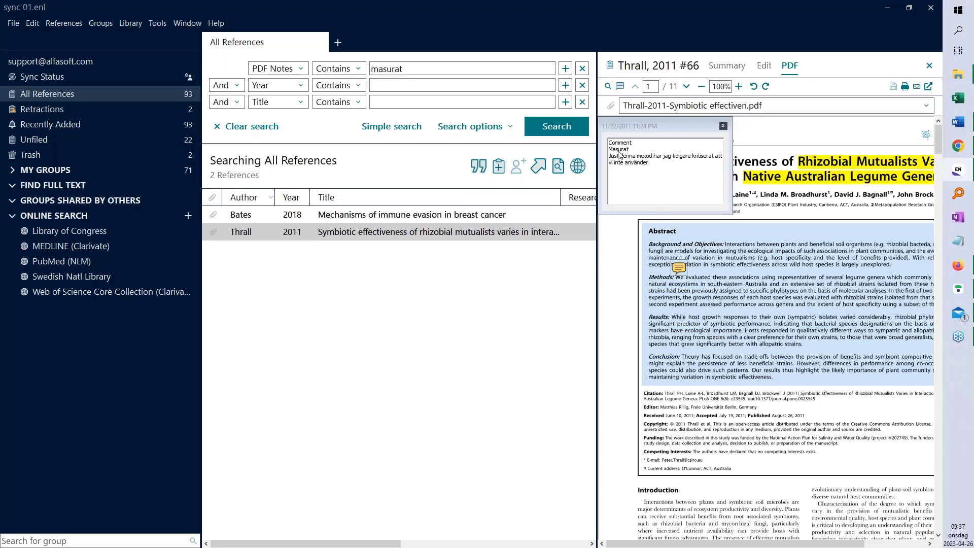
{"action": "left_click", "coordinate": [723, 126]}
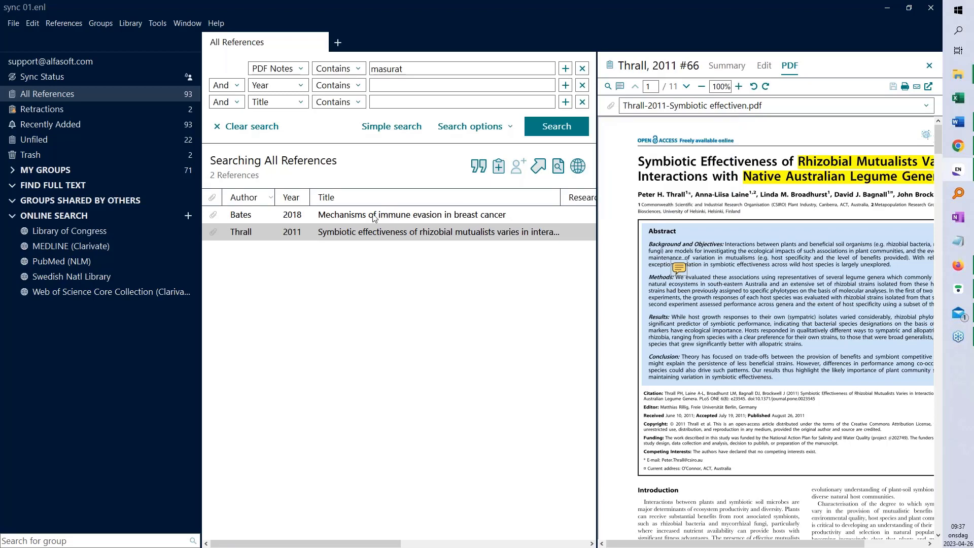
{"action": "left_click", "coordinate": [730, 67]}
Read the comment note by the Background heading in the Bates 2018 PDF, then close EndNote
{"action": "key", "text": "Up"}
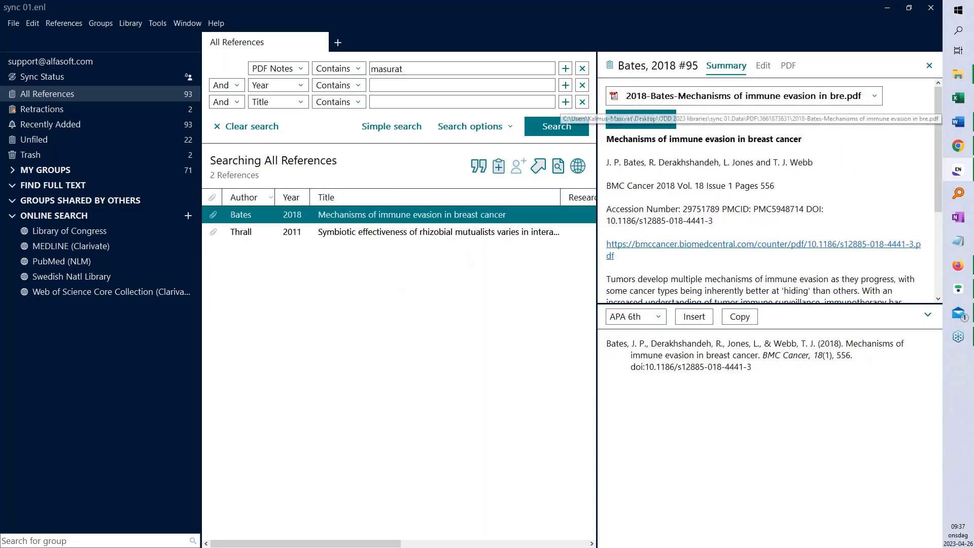
{"action": "left_click", "coordinate": [787, 66]}
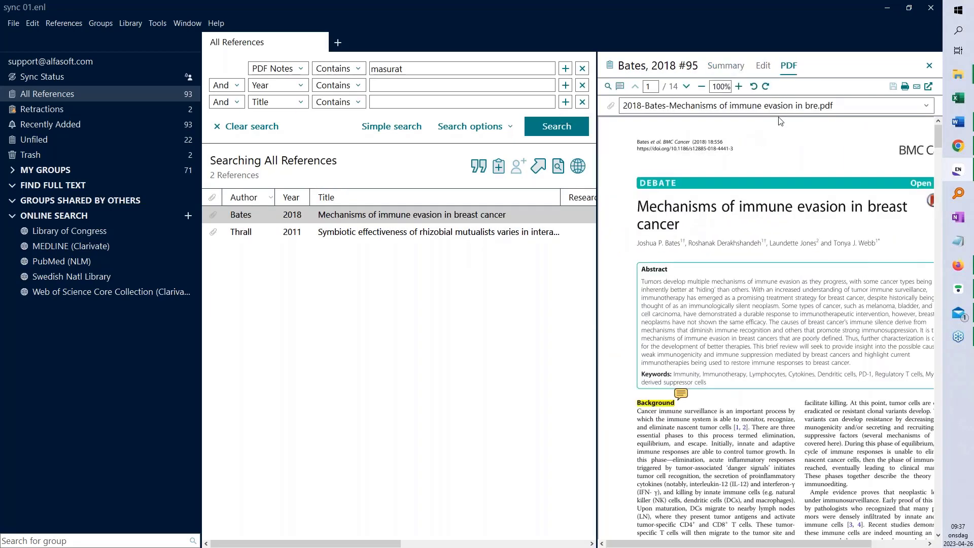
{"action": "left_click", "coordinate": [682, 394]}
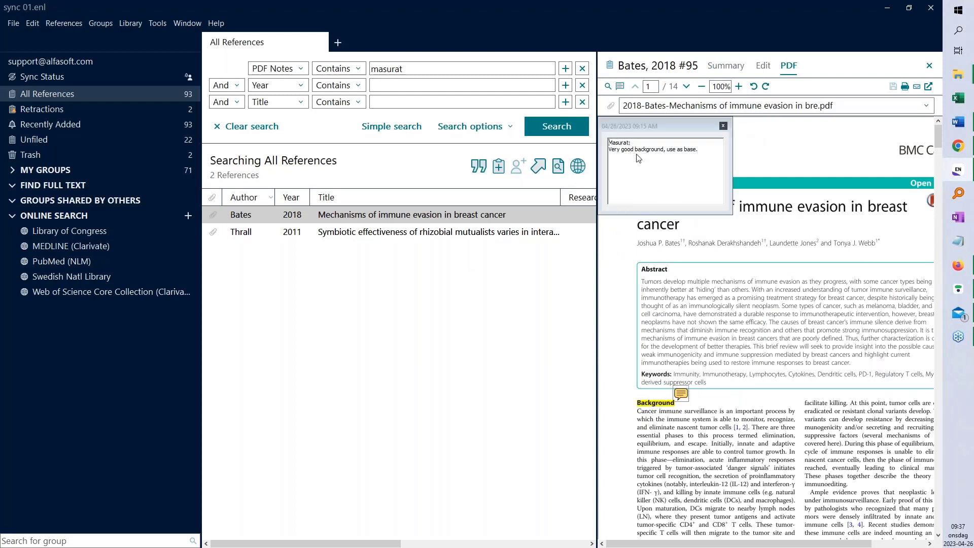
{"action": "left_click", "coordinate": [723, 126]}
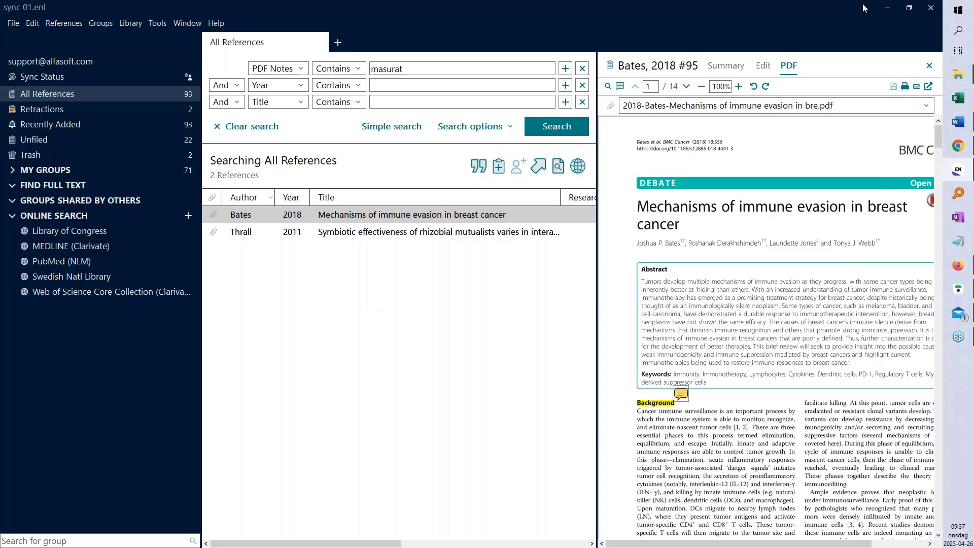
{"action": "left_click", "coordinate": [926, 13]}
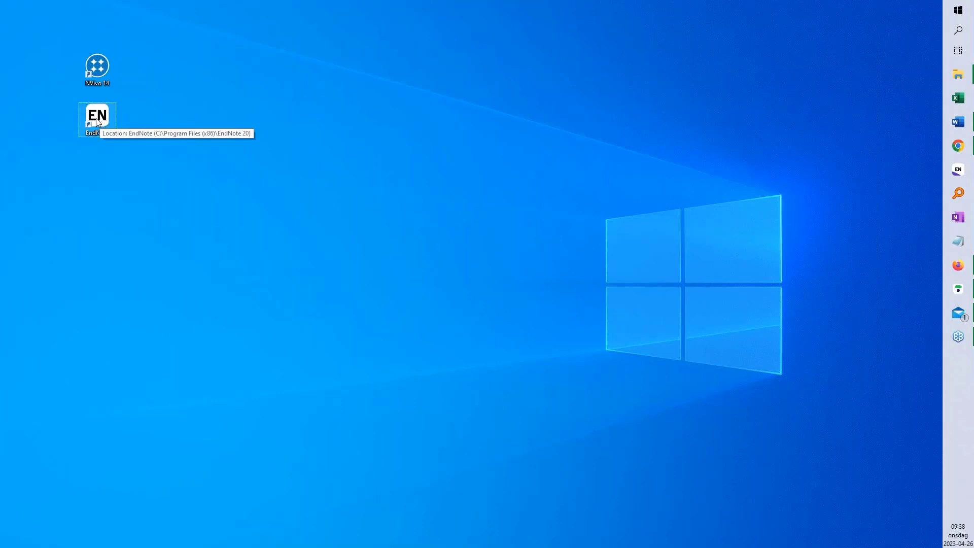
Relaunch EndNote 20 from its desktop shortcut
{"action": "left_click", "coordinate": [308, 191]}
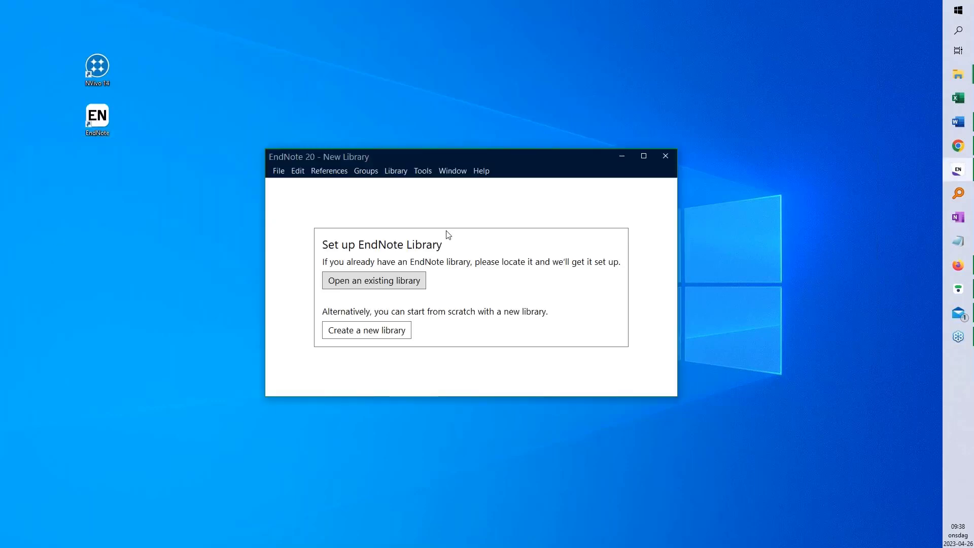
In the Sync preferences, clear the current account's e-mail and password
{"action": "left_click", "coordinate": [299, 172]}
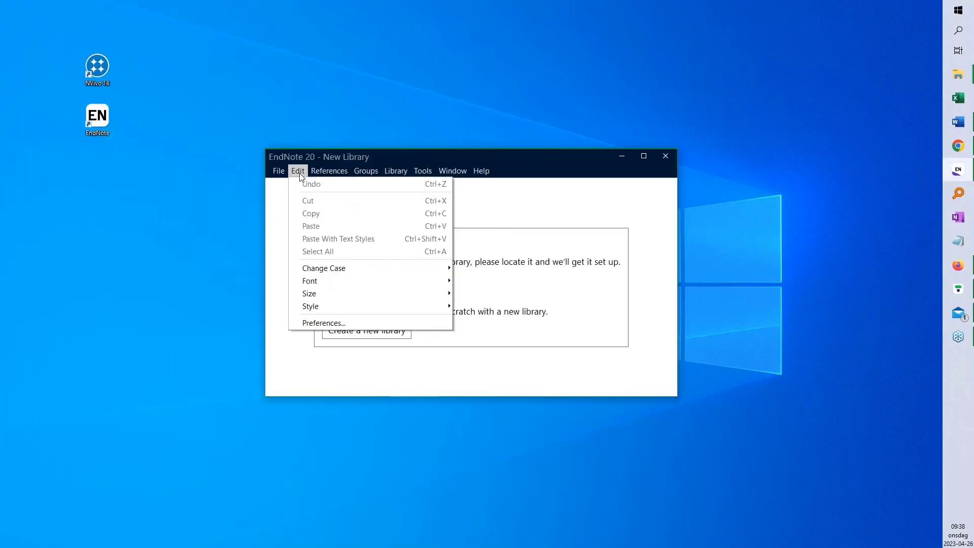
{"action": "left_click", "coordinate": [355, 322]}
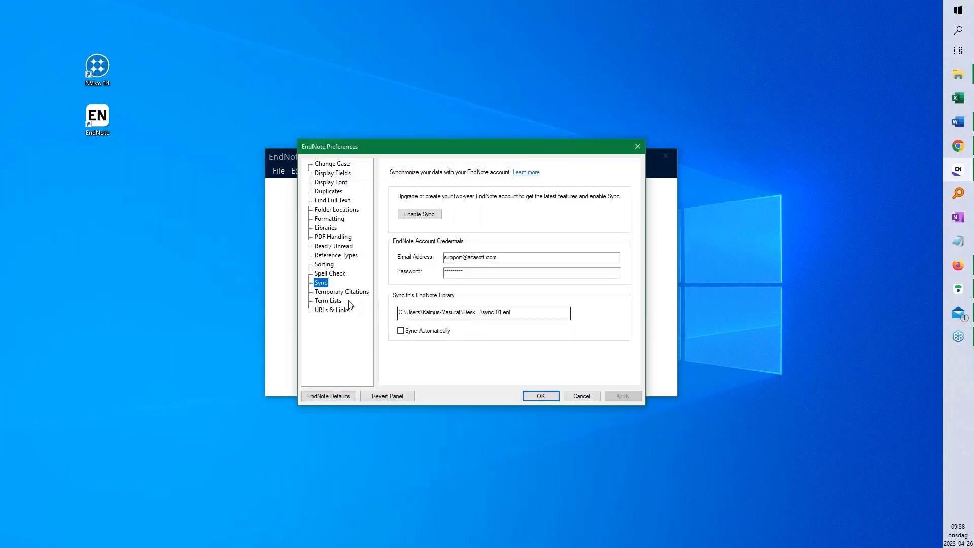
{"action": "left_click_drag", "start_coordinate": [498, 257], "coordinate": [426, 276]}
{"action": "key", "text": "Delete"}
{"action": "key", "text": "BackSpace"}
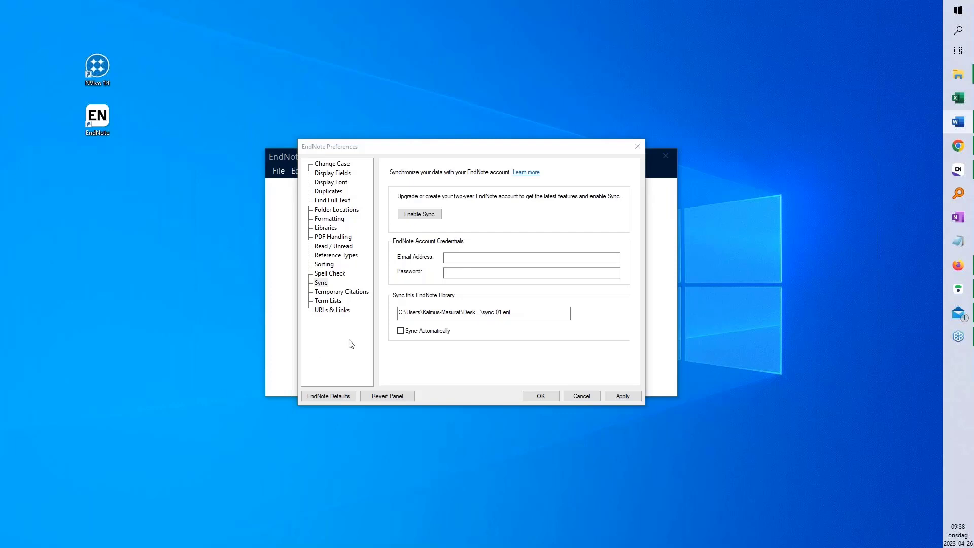
Paste the other account's e-mail and password, then apply and confirm the credentials
{"action": "left_click", "coordinate": [532, 248]}
{"action": "key", "text": "ctrl+v"}
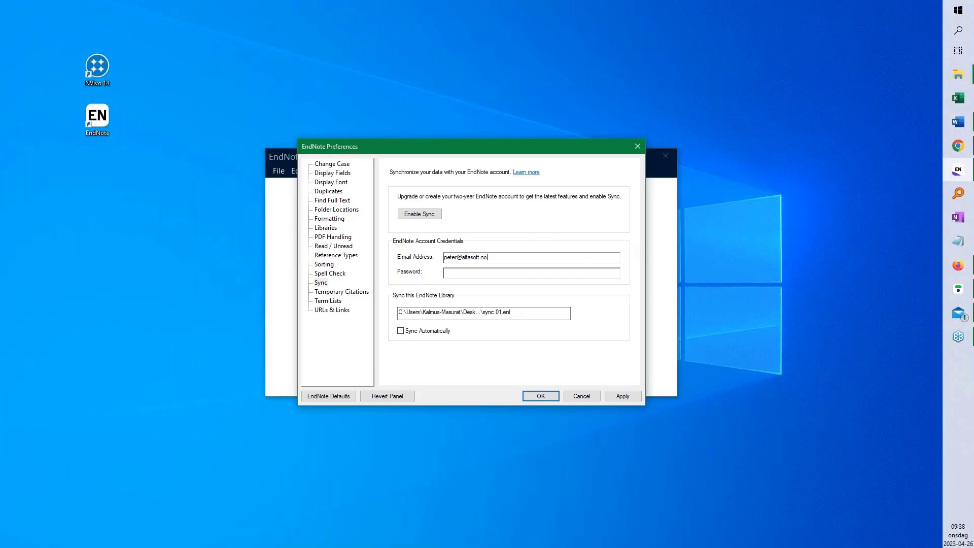
{"action": "key", "text": "alt+Tab"}
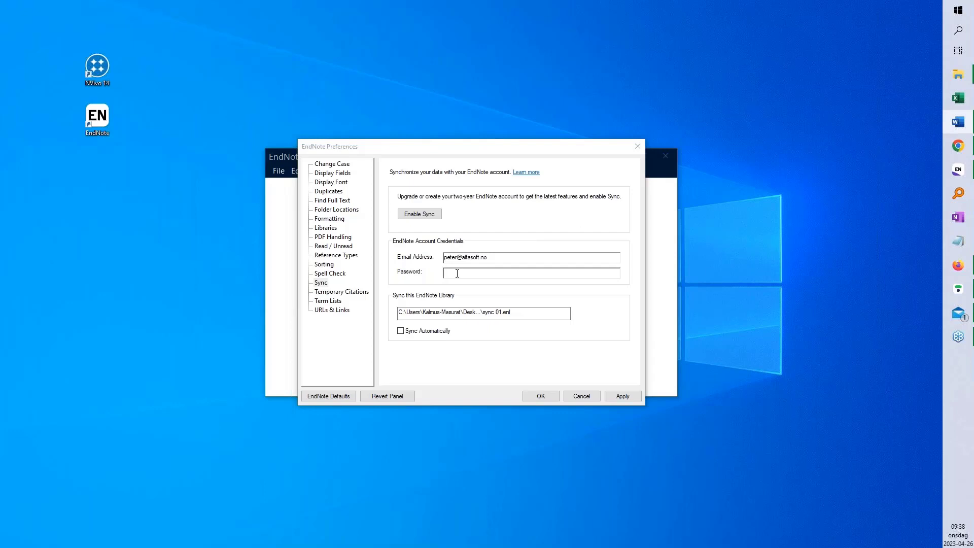
{"action": "left_click", "coordinate": [550, 271]}
{"action": "key", "text": "ctrl+v"}
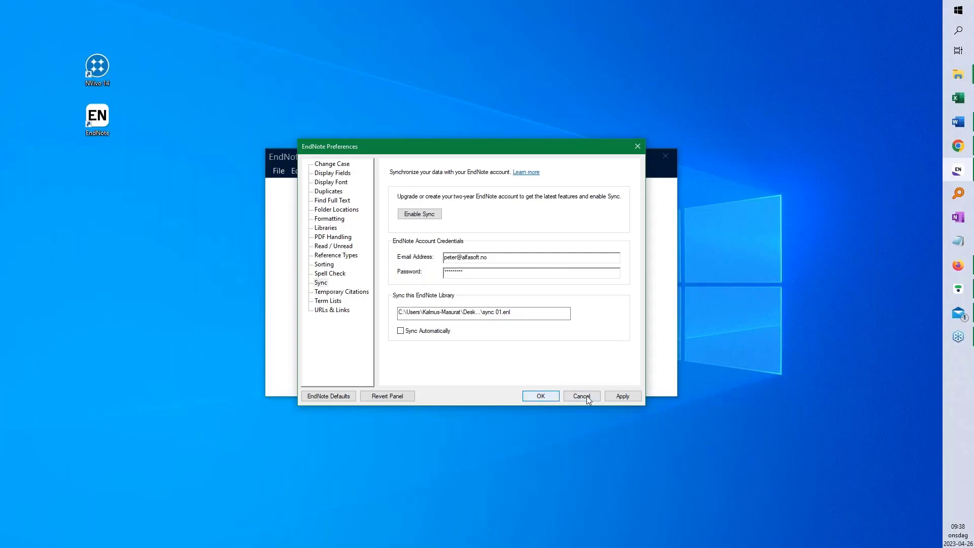
{"action": "left_click", "coordinate": [626, 396]}
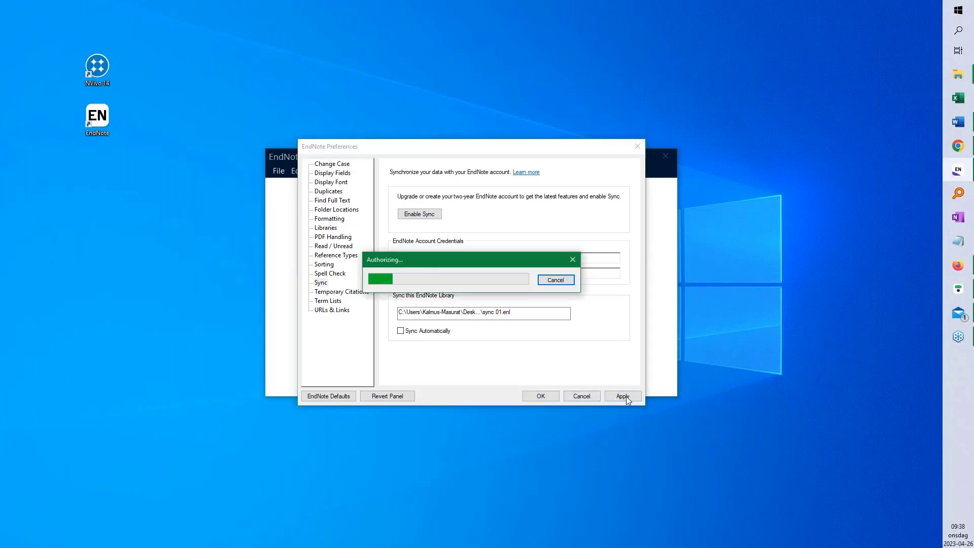
{"action": "left_click", "coordinate": [546, 395]}
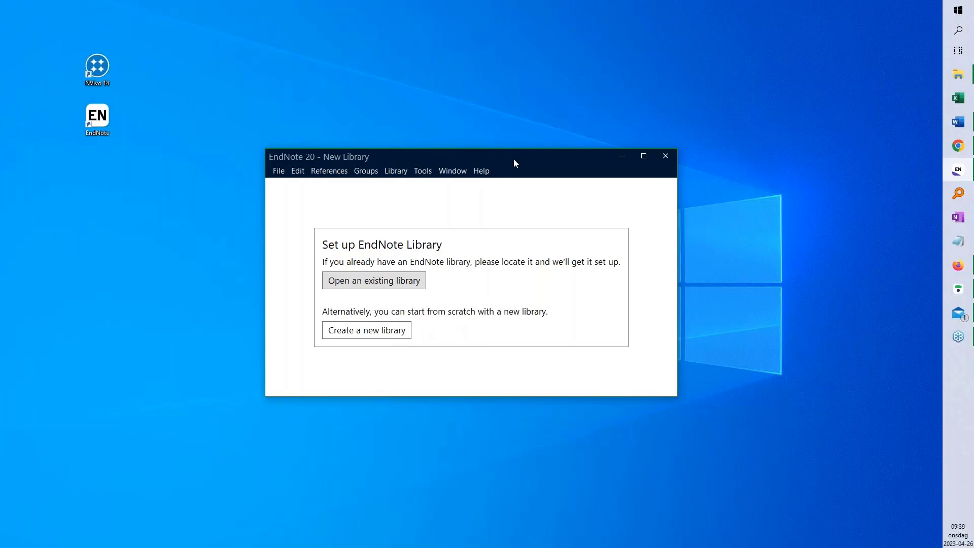
Open the other owner's shared library through Open Shared Library, showing its 93 references
{"action": "left_click", "coordinate": [279, 172]}
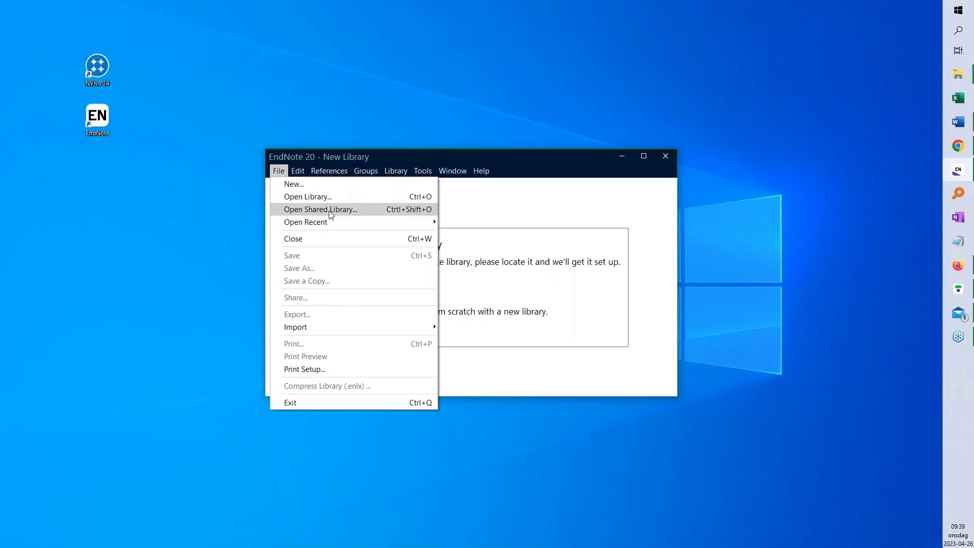
{"action": "left_click", "coordinate": [364, 210]}
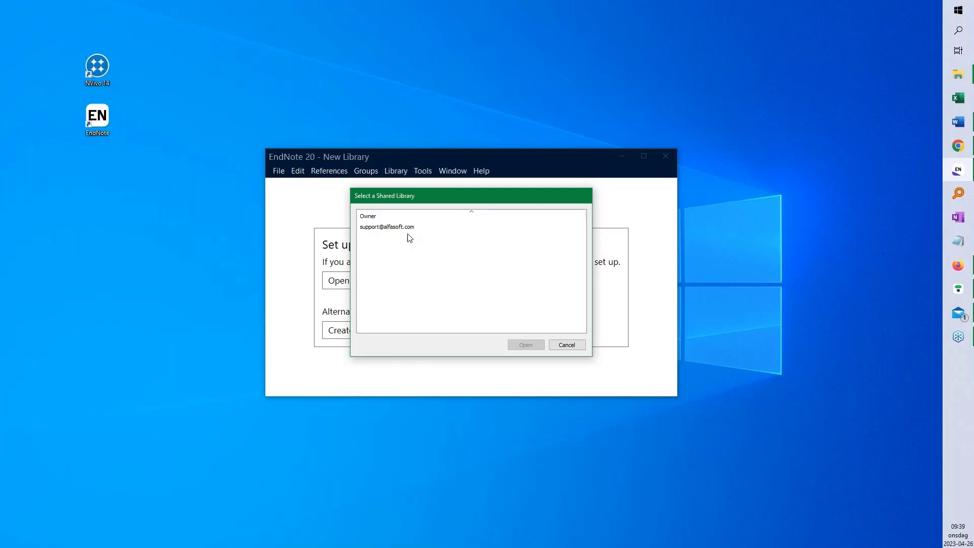
{"action": "left_click", "coordinate": [392, 230]}
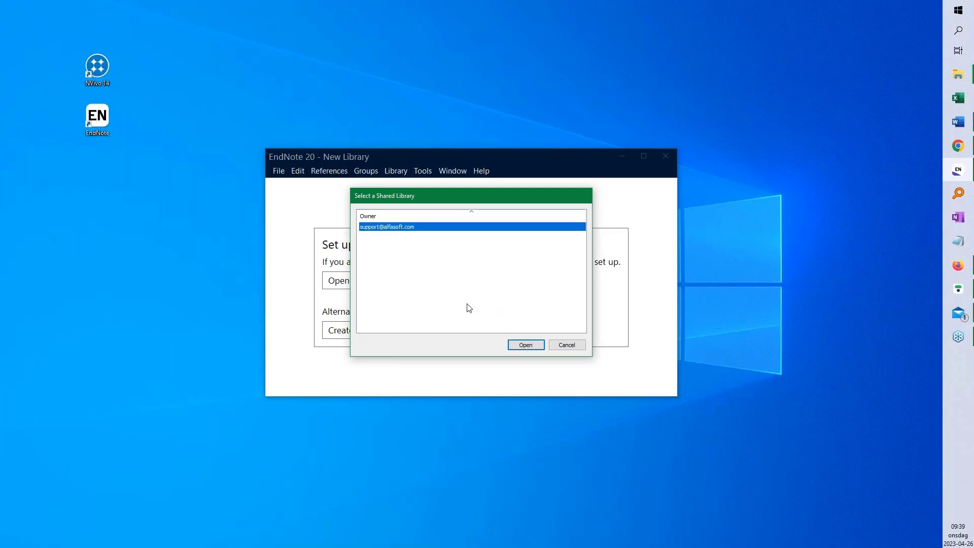
{"action": "left_click", "coordinate": [533, 345]}
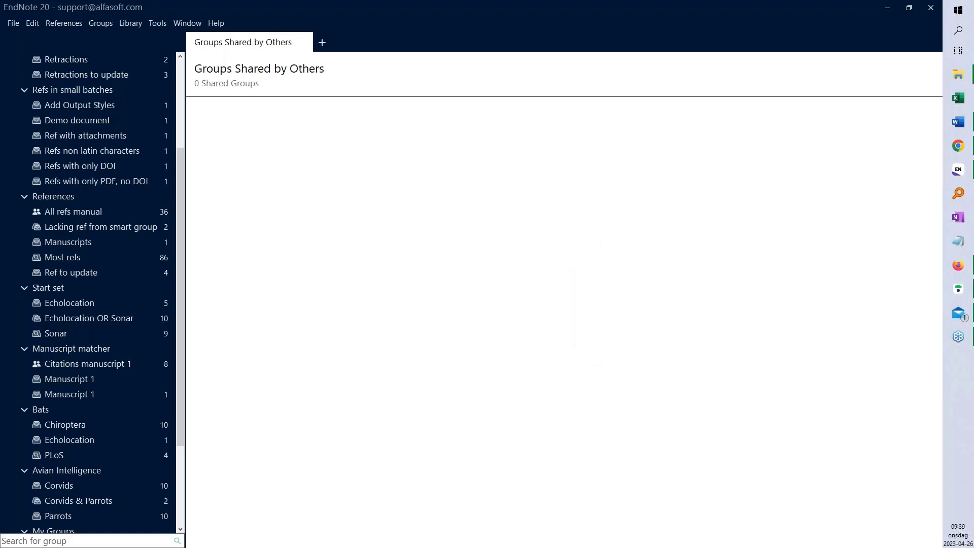
{"action": "scroll", "coordinate": [140, 274], "scroll_direction": "down", "scroll_amount": 1}
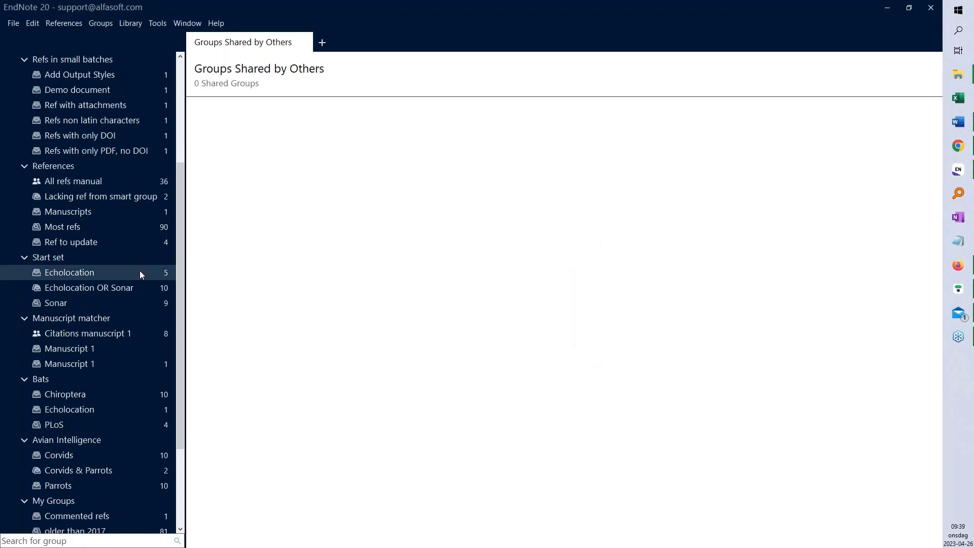
{"action": "scroll", "coordinate": [139, 270], "scroll_direction": "up", "scroll_amount": 5}
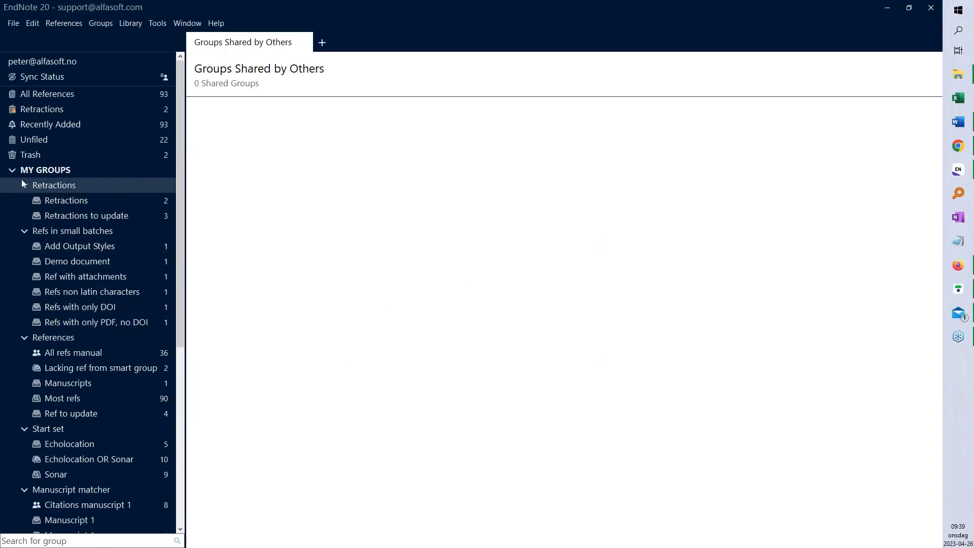
Collapse My Groups and display All References, listing 93 references
{"action": "left_click", "coordinate": [13, 174]}
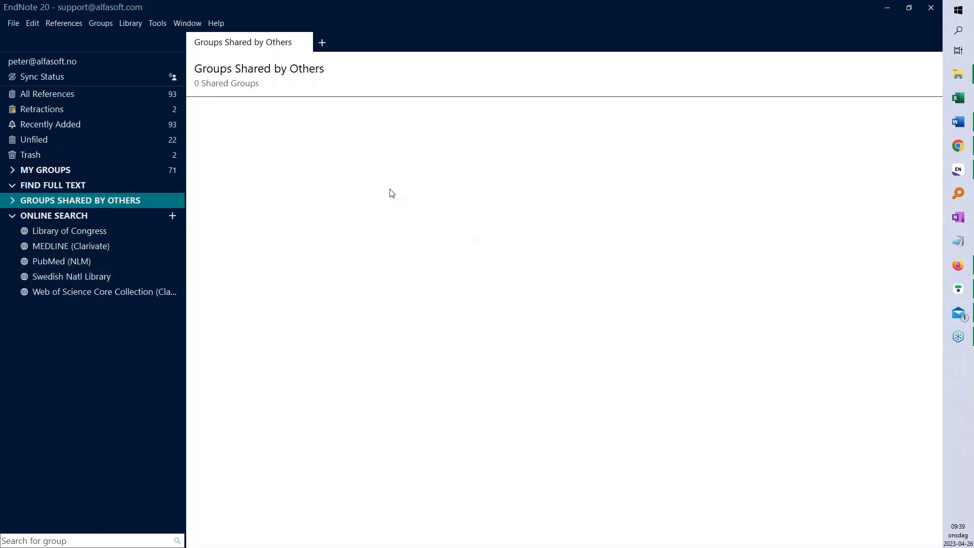
{"action": "left_click", "coordinate": [60, 94]}
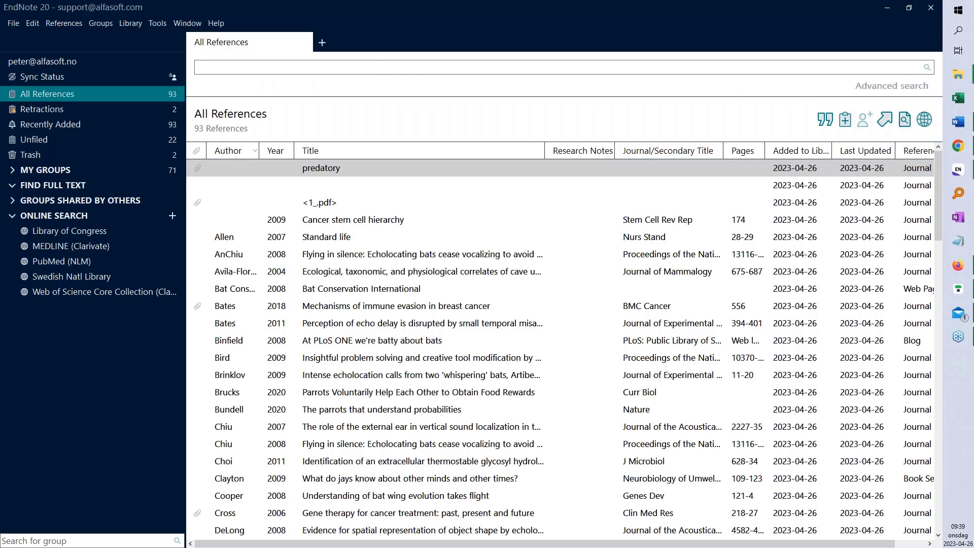
Quick-search the library for 'masurat', narrowing the list to 7 references
{"action": "left_click", "coordinate": [572, 74]}
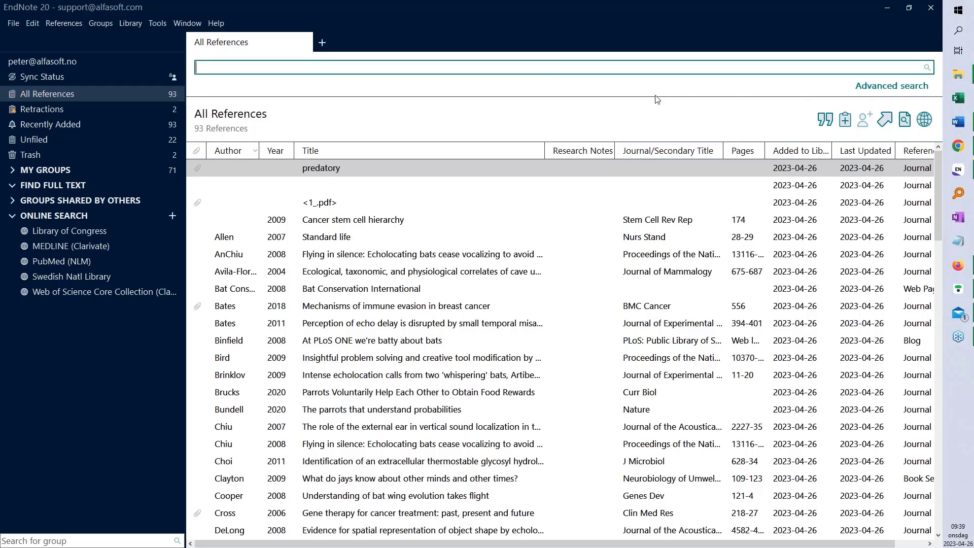
{"action": "left_click", "coordinate": [892, 87]}
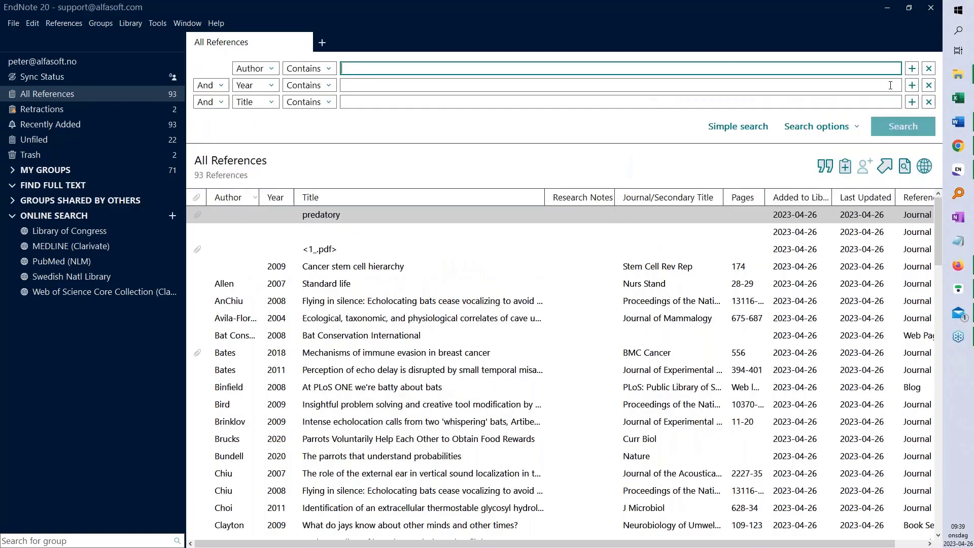
{"action": "left_click", "coordinate": [748, 126]}
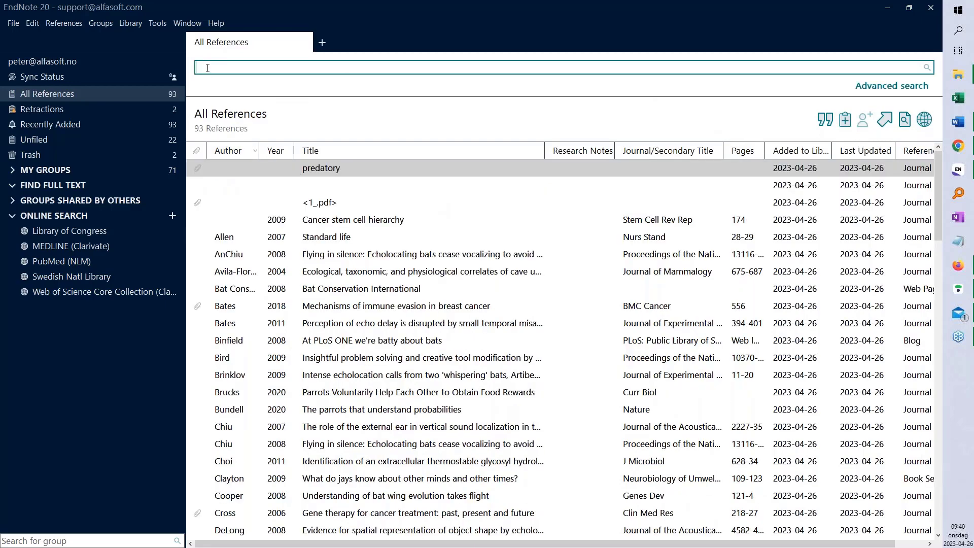
{"action": "type", "text": "masurat"}
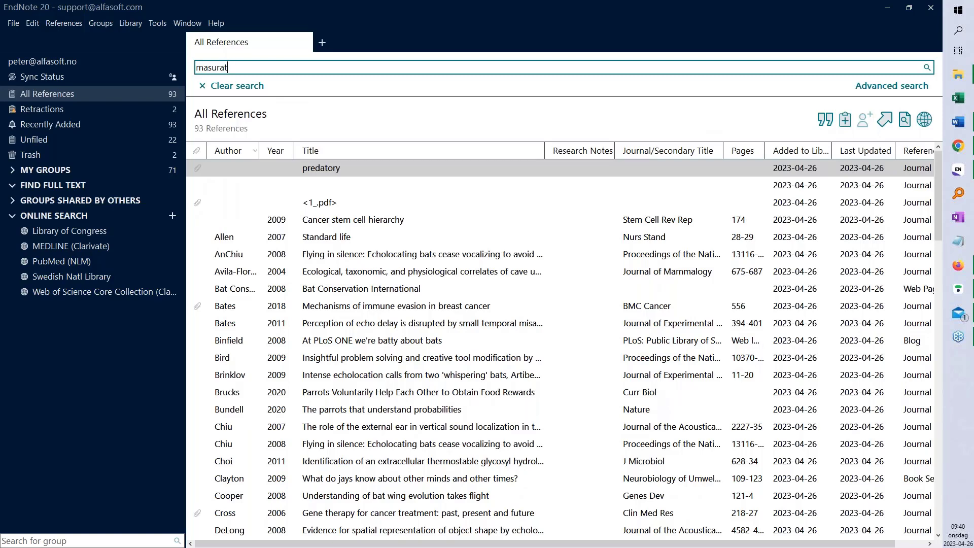
{"action": "key", "text": "Return"}
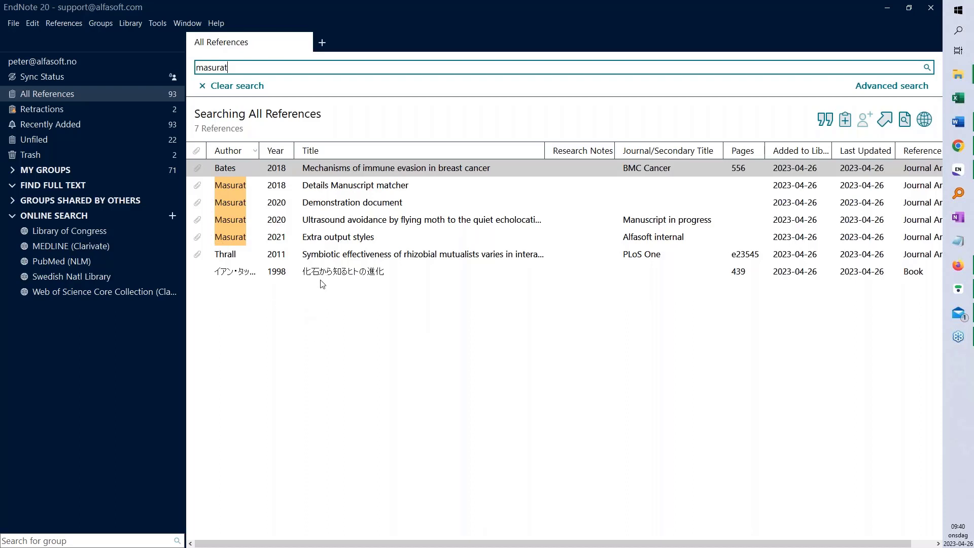
Select the Bates 2018 reference, widen the side panel, and view its attached PDF
{"action": "left_click", "coordinate": [342, 170]}
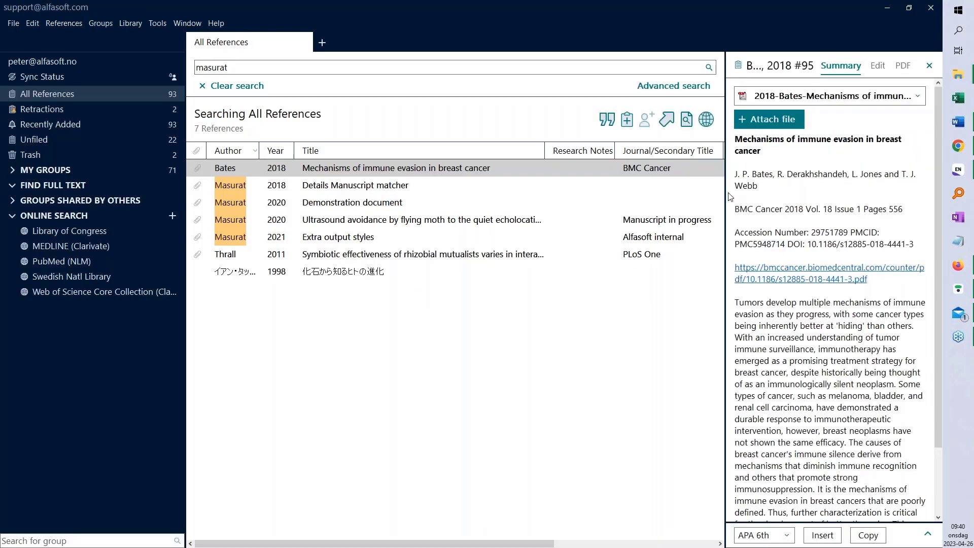
{"action": "left_click_drag", "start_coordinate": [726, 200], "coordinate": [576, 215]}
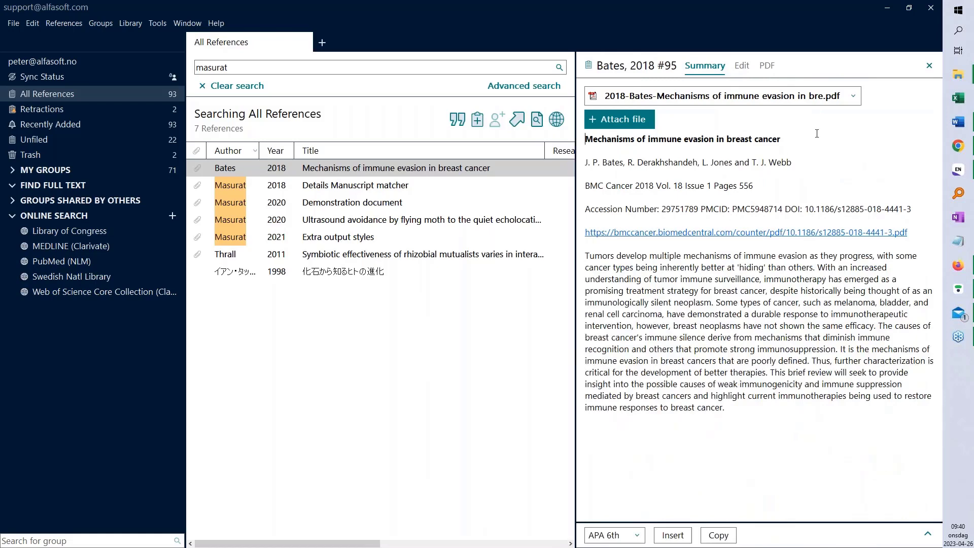
{"action": "left_click", "coordinate": [767, 66]}
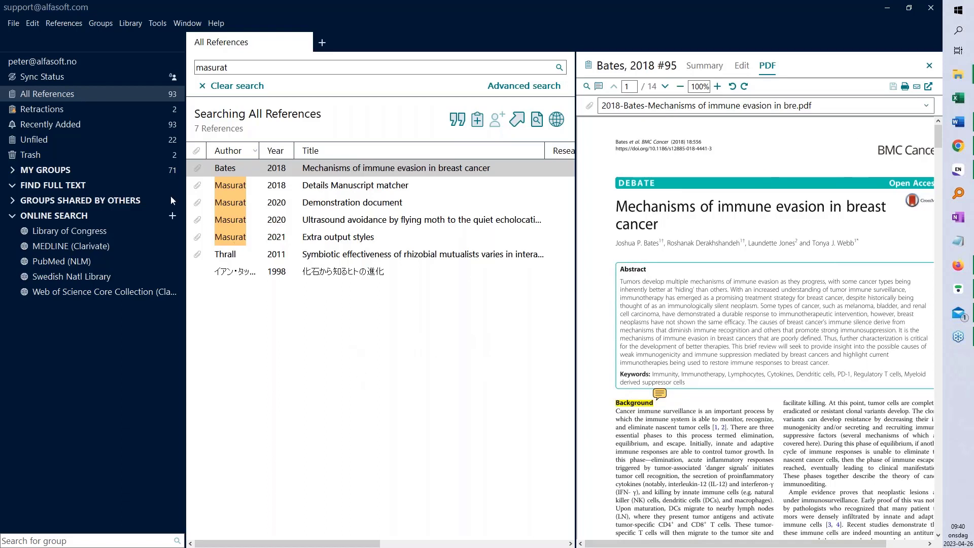
Compare local and online library counts on Sync Status, then return to All References
{"action": "left_click", "coordinate": [54, 78]}
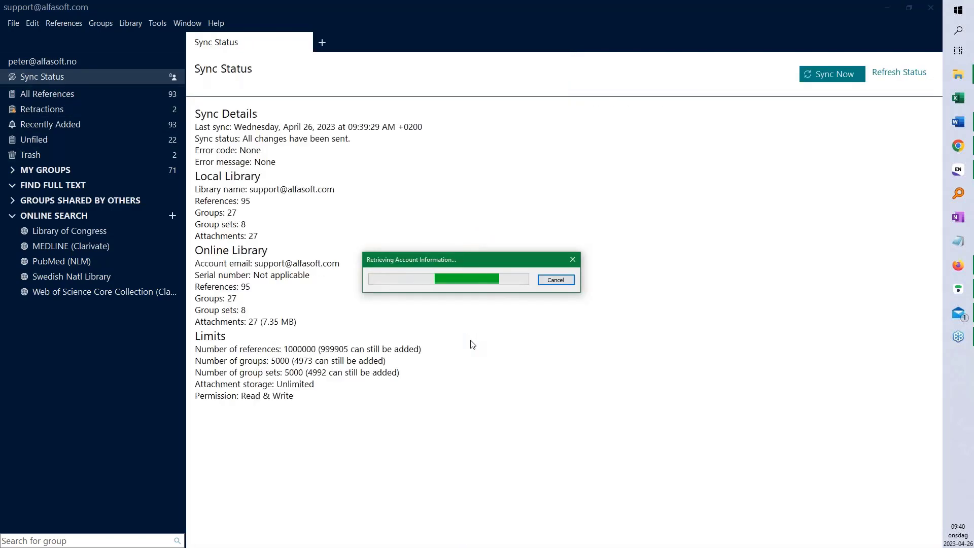
{"action": "left_click_drag", "start_coordinate": [260, 237], "coordinate": [189, 200]}
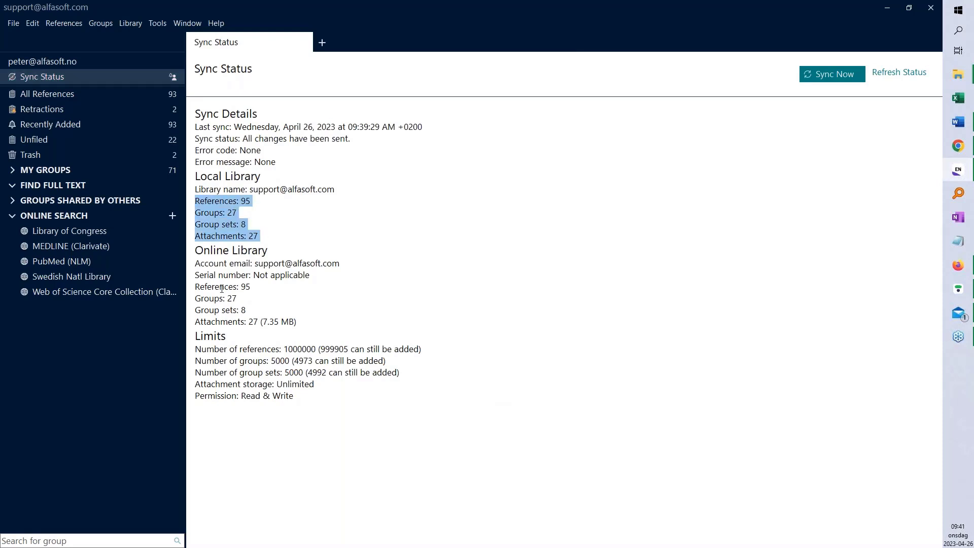
{"action": "left_click_drag", "start_coordinate": [315, 383], "coordinate": [195, 385]}
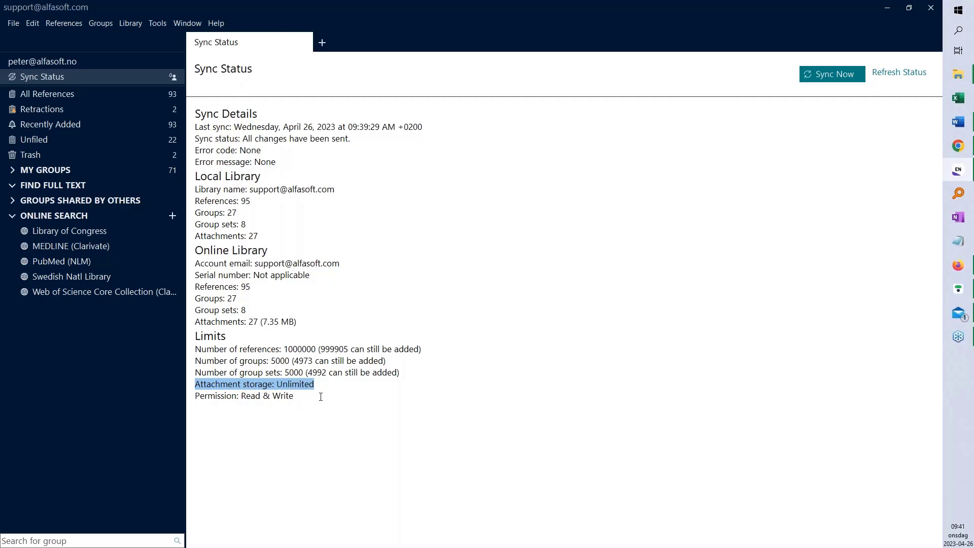
{"action": "left_click", "coordinate": [86, 94]}
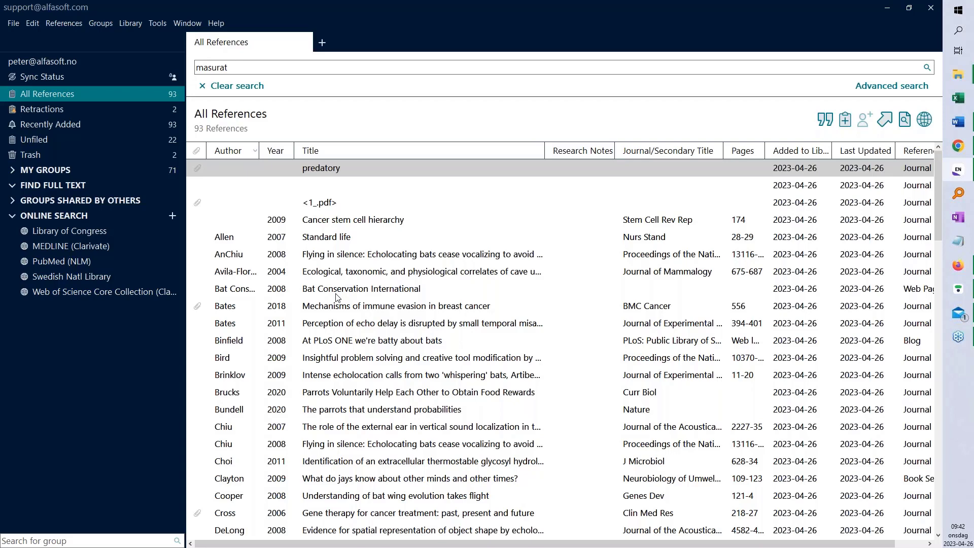
{"action": "left_click", "coordinate": [37, 25]}
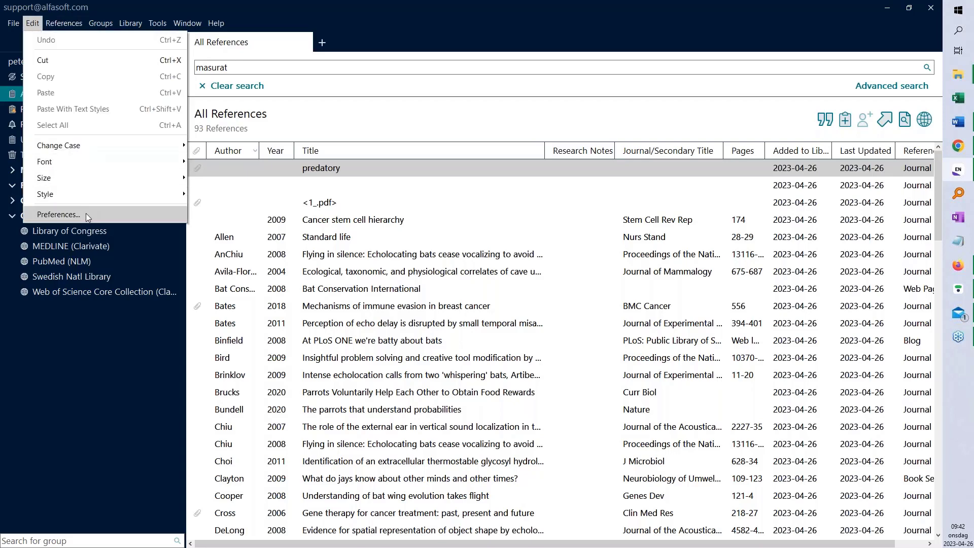
{"action": "left_click", "coordinate": [58, 215]}
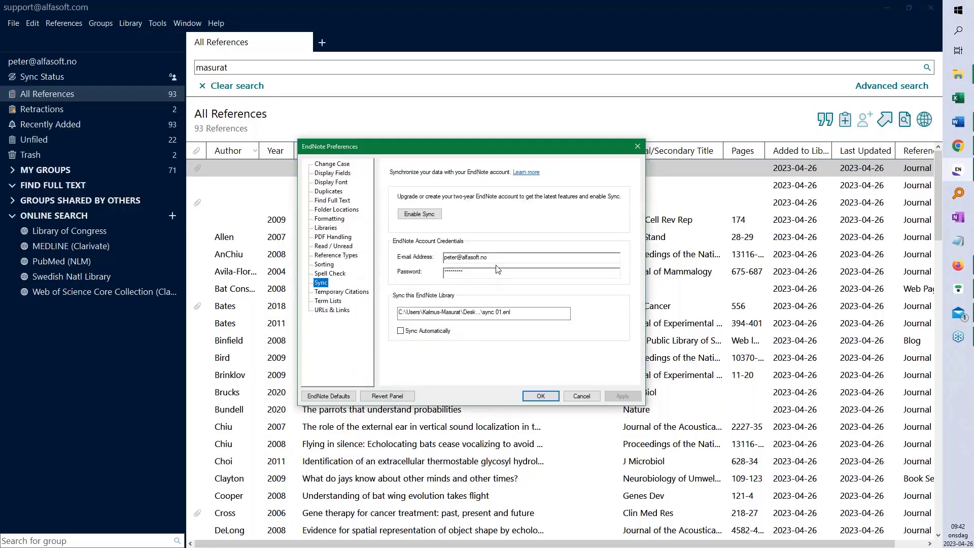
{"action": "left_click", "coordinate": [582, 396]}
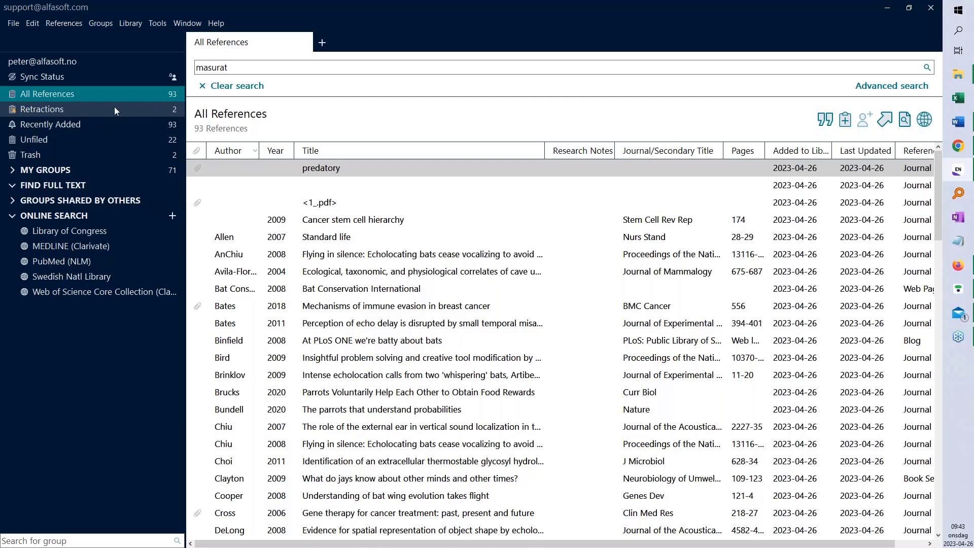
Review the retraction reasons for 2009 'Cancer stem cell hierarchy' and open its Springer Link page
{"action": "left_click", "coordinate": [43, 110]}
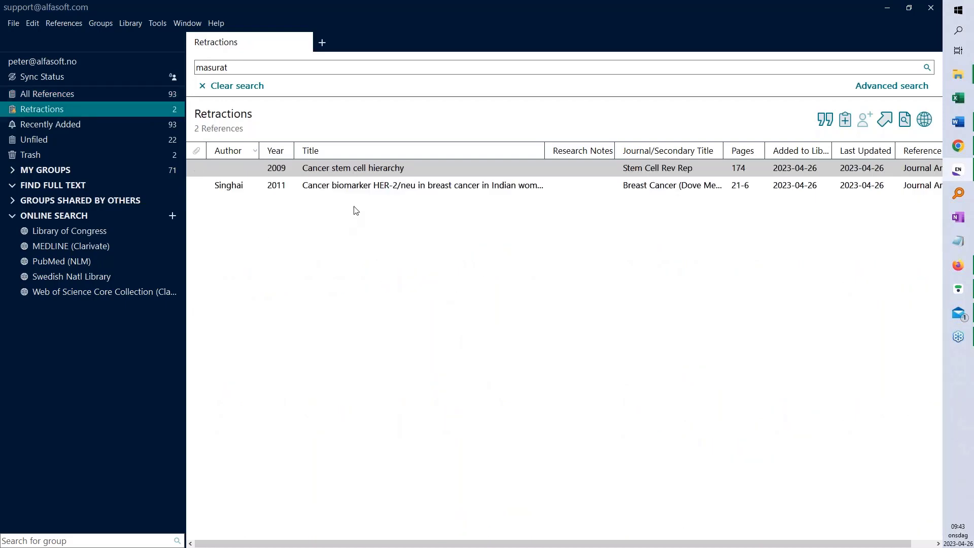
{"action": "left_click", "coordinate": [353, 169]}
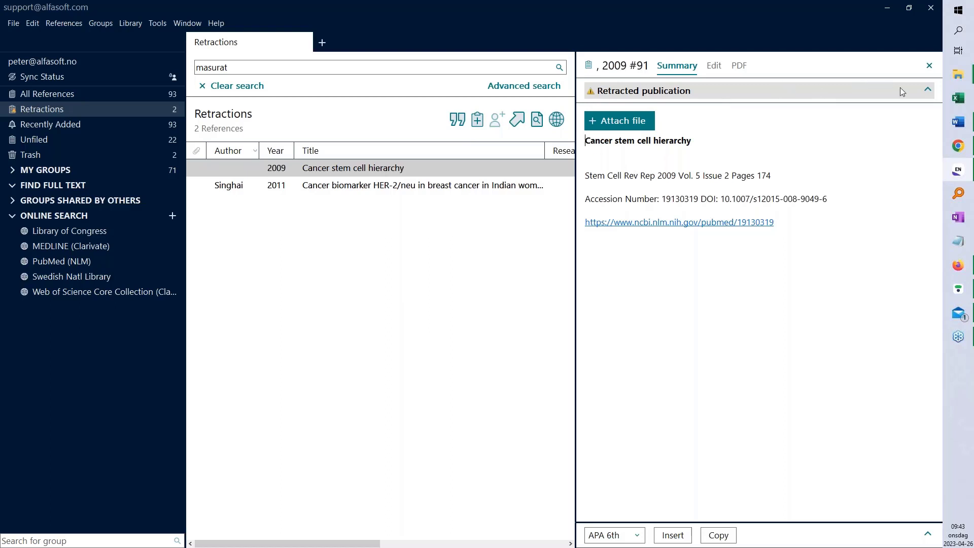
{"action": "left_click", "coordinate": [913, 92]}
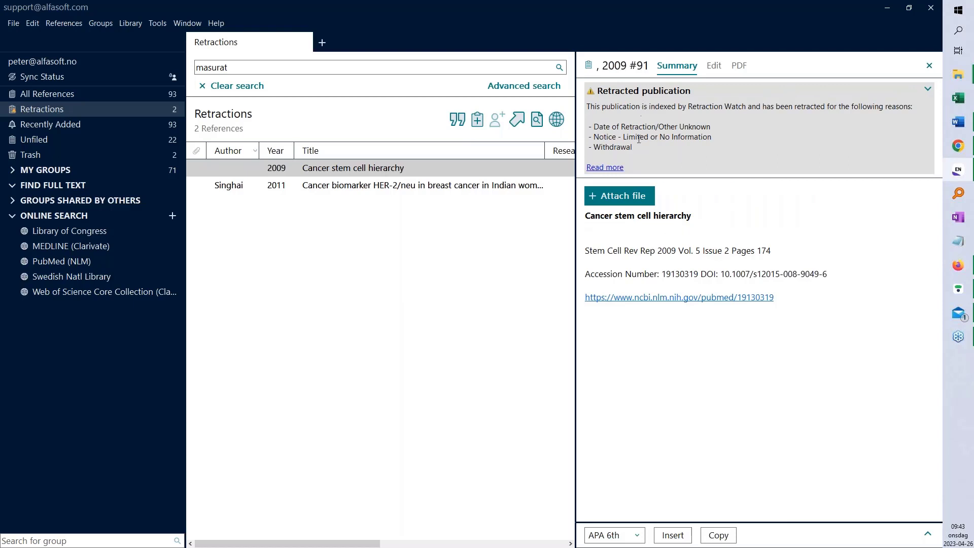
{"action": "left_click_drag", "start_coordinate": [638, 148], "coordinate": [585, 125]}
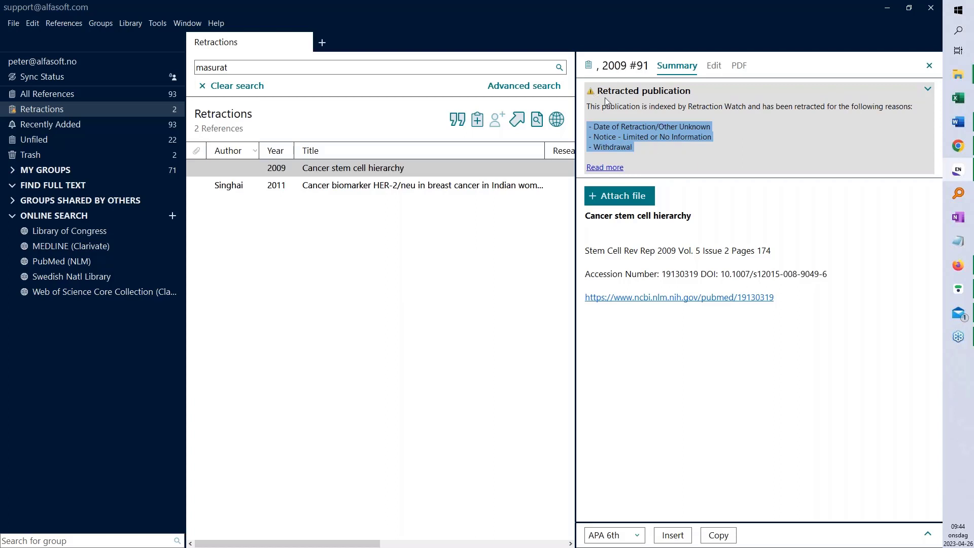
{"action": "left_click", "coordinate": [608, 167]}
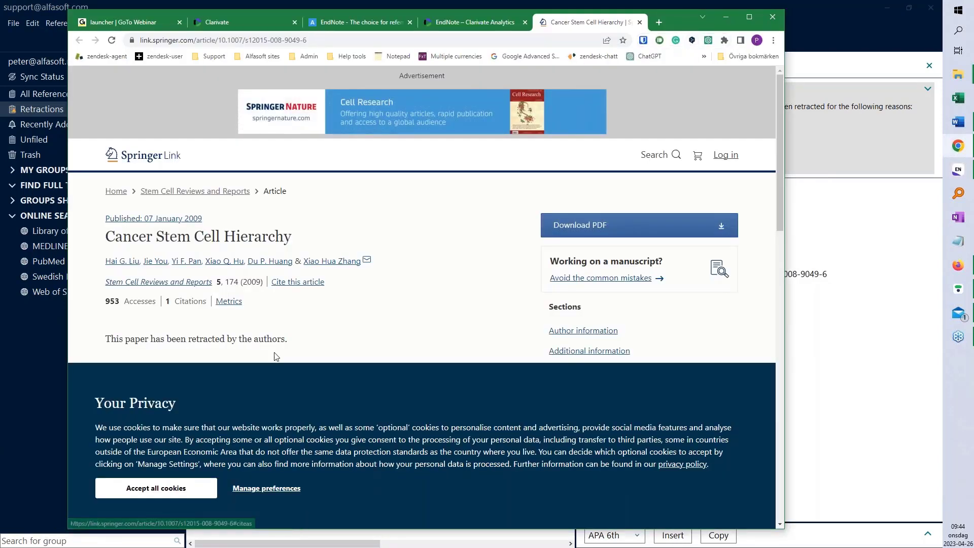
Accept the site's cookies, read the retraction statement, and leave Chrome to return to EndNote
{"action": "left_click", "coordinate": [172, 488]}
{"action": "left_click_drag", "start_coordinate": [287, 339], "coordinate": [105, 339]}
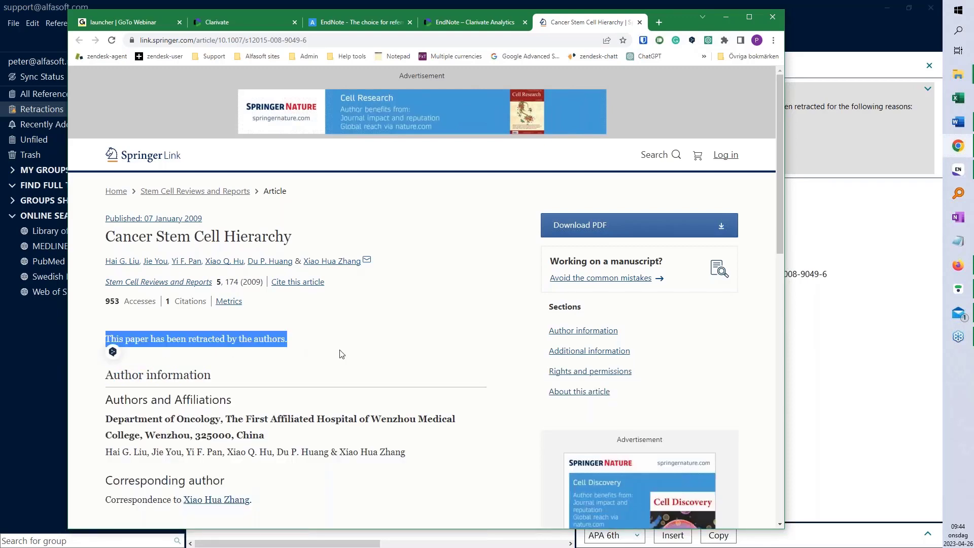
{"action": "scroll", "coordinate": [341, 354], "scroll_direction": "down", "scroll_amount": 3}
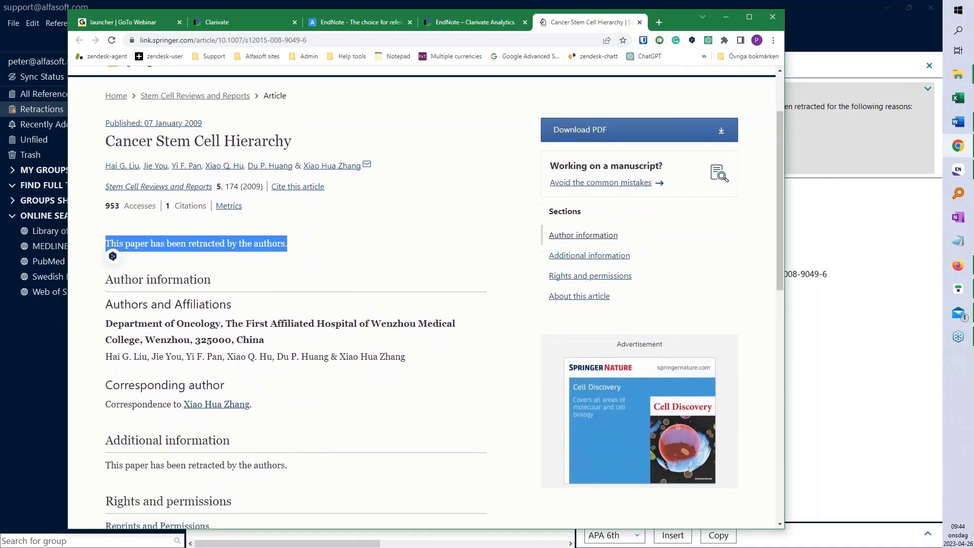
{"action": "scroll", "coordinate": [278, 323], "scroll_direction": "down", "scroll_amount": 3}
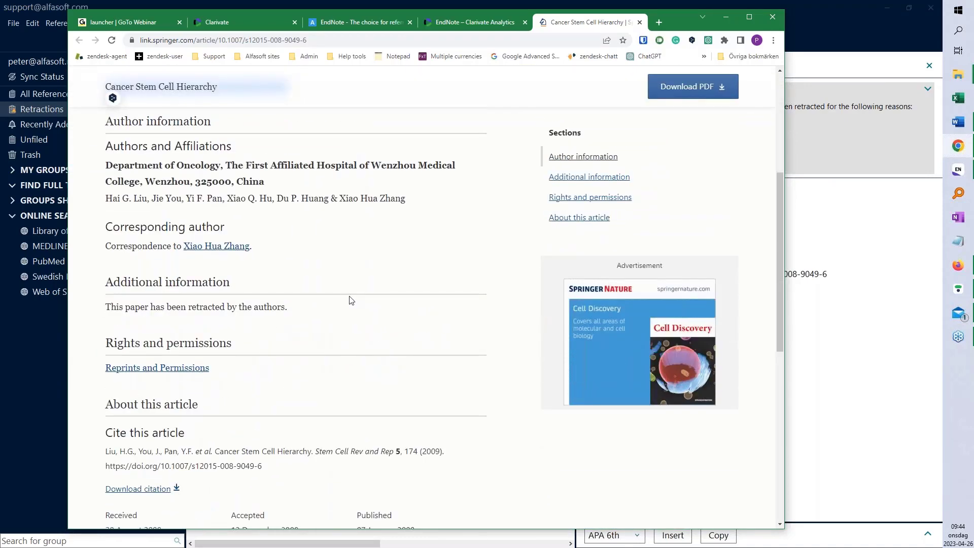
{"action": "scroll", "coordinate": [349, 298], "scroll_direction": "up", "scroll_amount": 3}
{"action": "scroll", "coordinate": [350, 301], "scroll_direction": "up", "scroll_amount": 3}
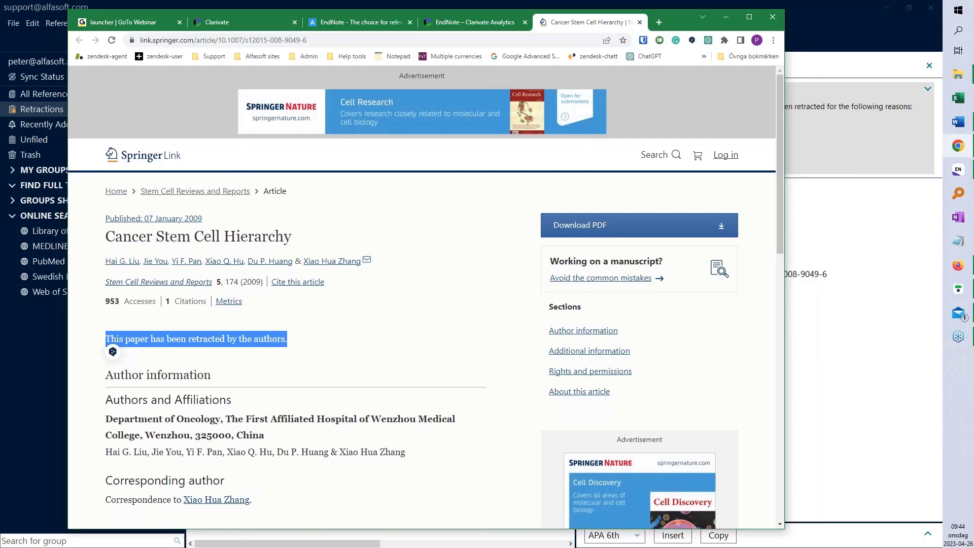
{"action": "key", "text": "alt+Tab"}
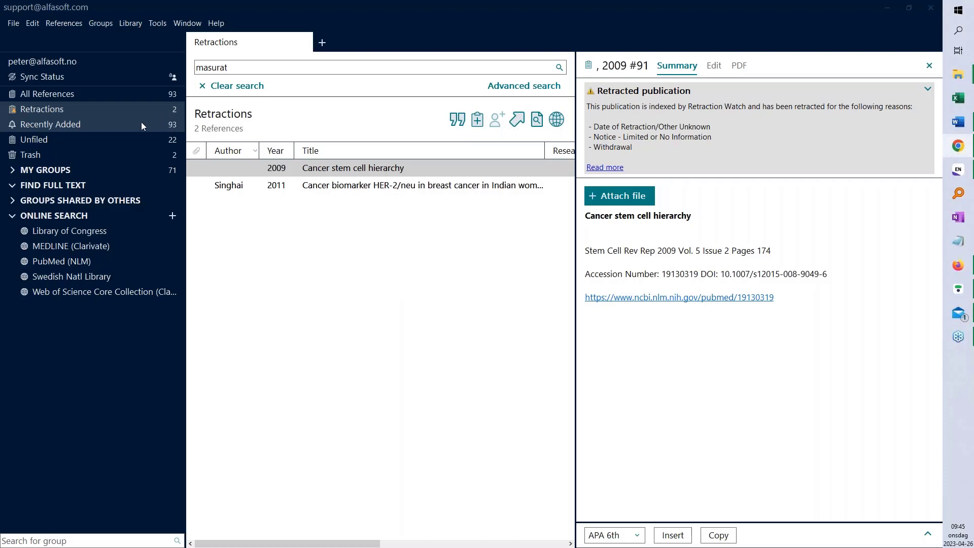
{"action": "left_click", "coordinate": [14, 172]}
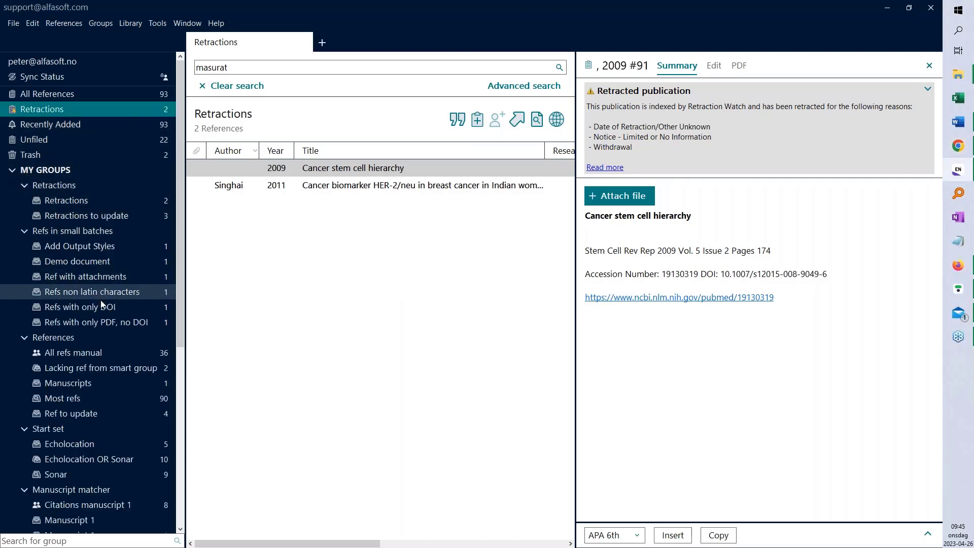
{"action": "scroll", "coordinate": [102, 443], "scroll_direction": "down", "scroll_amount": 1}
{"action": "scroll", "coordinate": [102, 446], "scroll_direction": "down", "scroll_amount": 1}
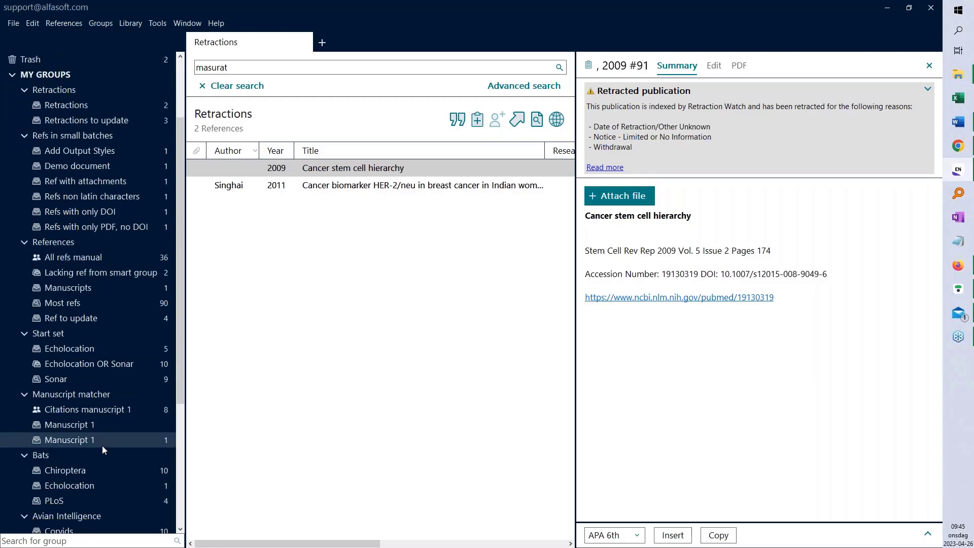
{"action": "scroll", "coordinate": [102, 445], "scroll_direction": "down", "scroll_amount": 2}
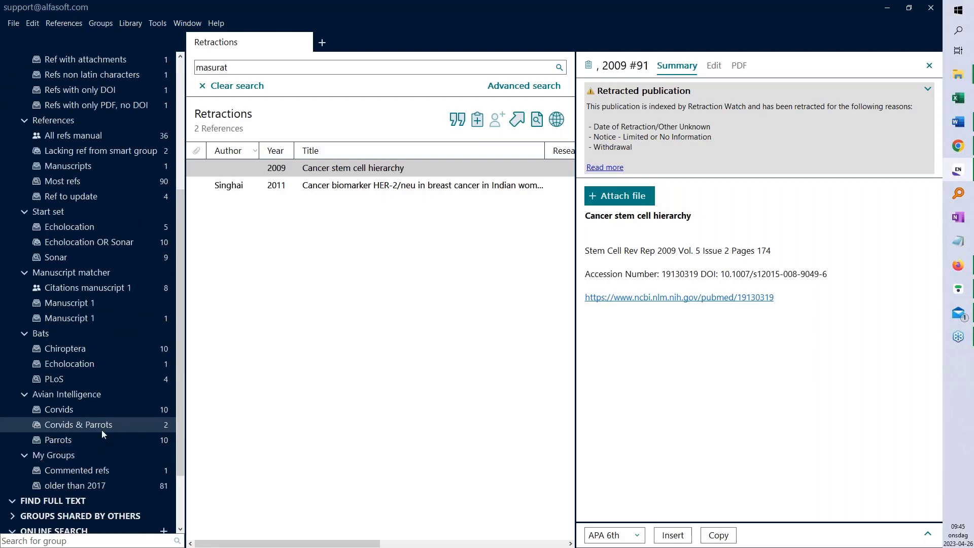
{"action": "scroll", "coordinate": [99, 415], "scroll_direction": "up", "scroll_amount": 1}
{"action": "scroll", "coordinate": [99, 415], "scroll_direction": "up", "scroll_amount": 4}
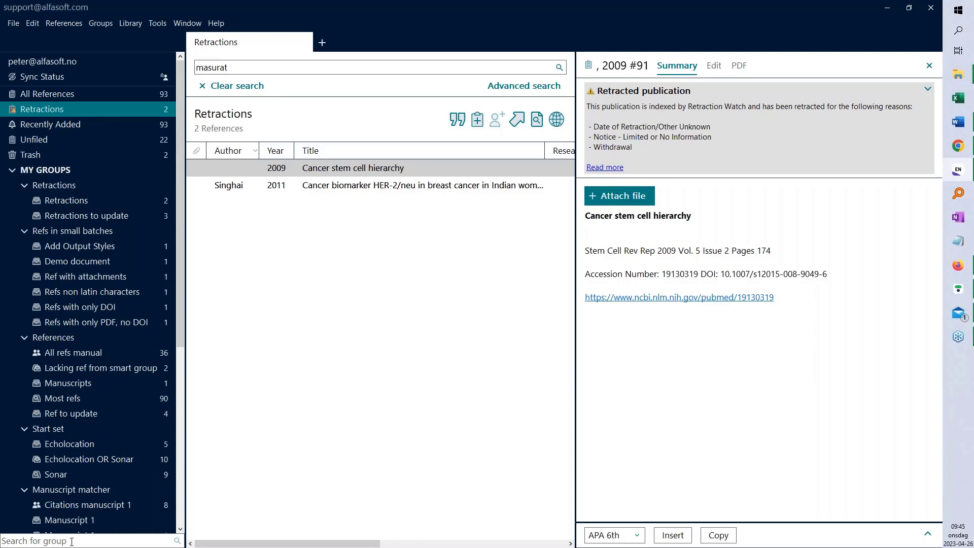
Filter the group list with 'manu' and open Citations manuscript 1 with its 8 references
{"action": "left_click", "coordinate": [71, 542]}
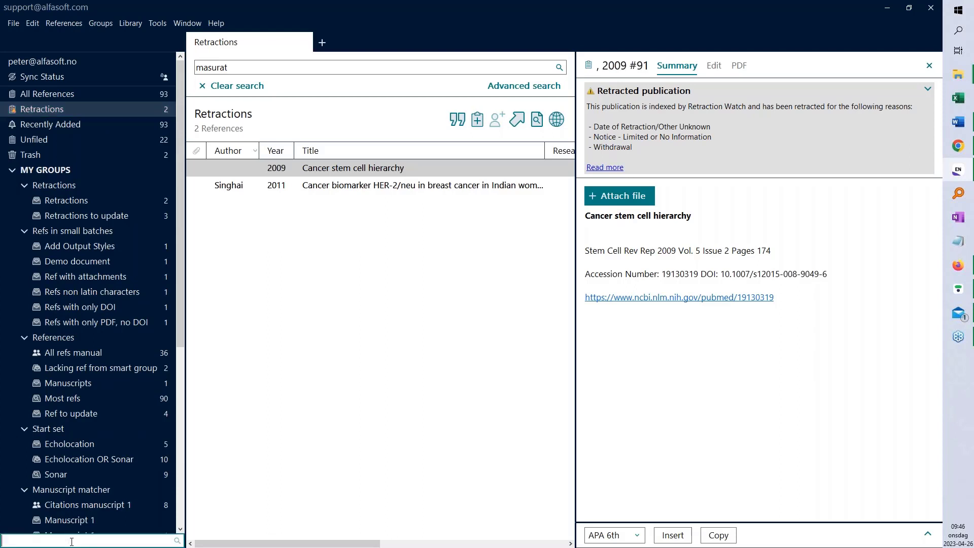
{"action": "type", "text": "manu"}
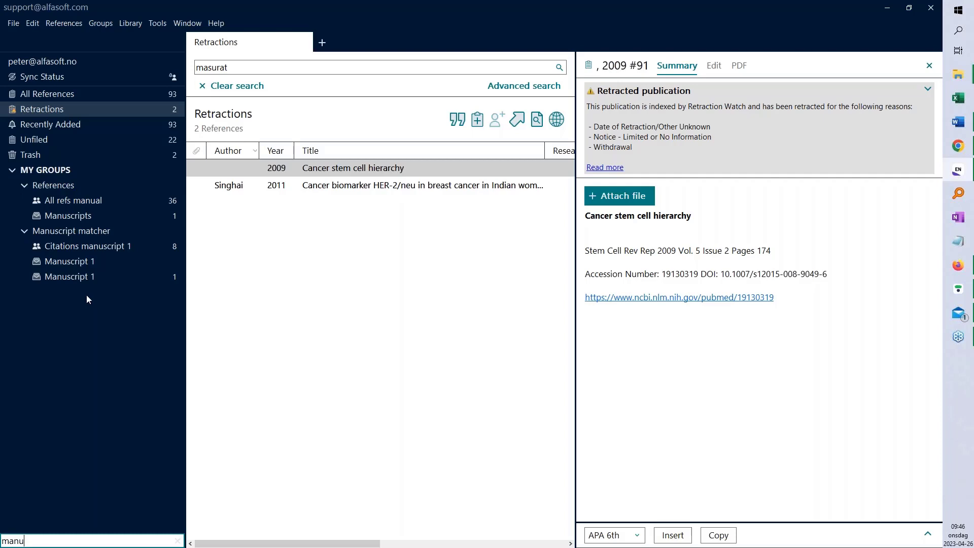
{"action": "left_click", "coordinate": [89, 247]}
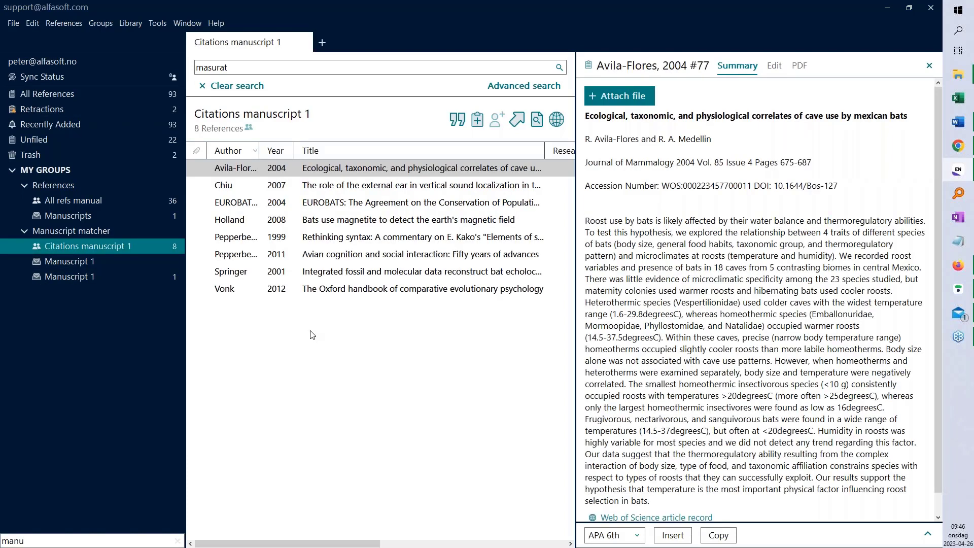
Open the Manuscript 1 group's Masurat 2020 reference and open its Manuscript.docx attachment in Word
{"action": "left_click", "coordinate": [84, 277]}
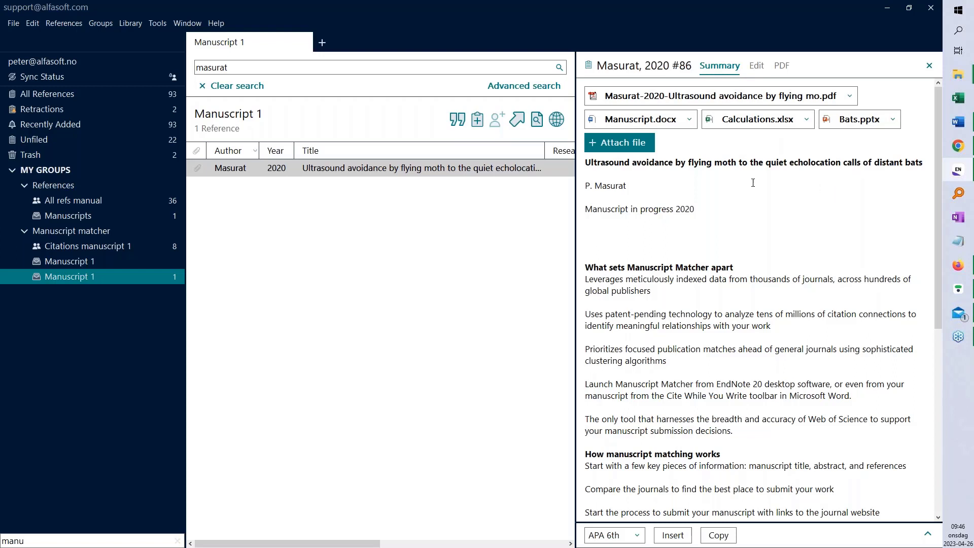
{"action": "left_click", "coordinate": [692, 123]}
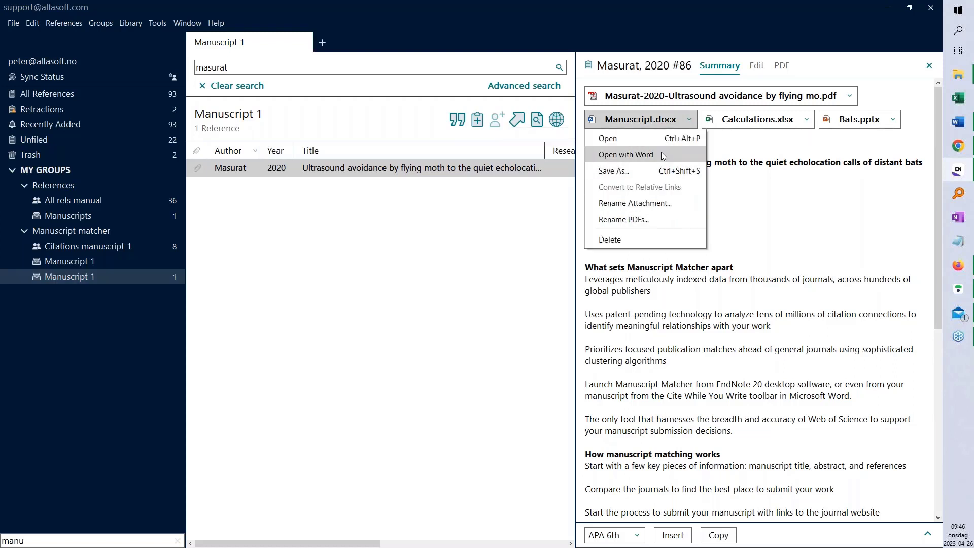
{"action": "left_click", "coordinate": [661, 151]}
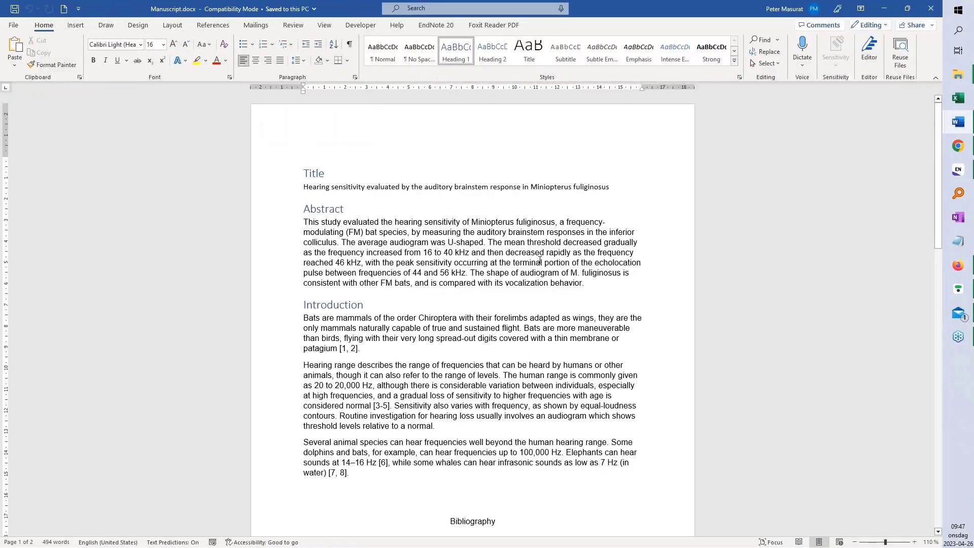
Check citation [1, 2] and the five-entry Bibliography, and bring up the EndNote 20 citation tools
{"action": "left_click", "coordinate": [351, 349]}
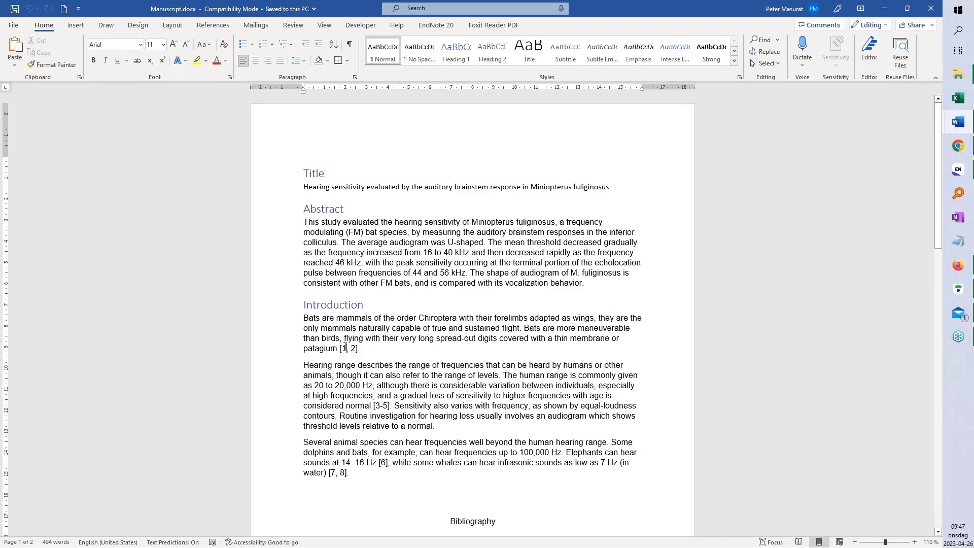
{"action": "scroll", "coordinate": [345, 345], "scroll_direction": "down", "scroll_amount": 5}
{"action": "left_click", "coordinate": [357, 344]}
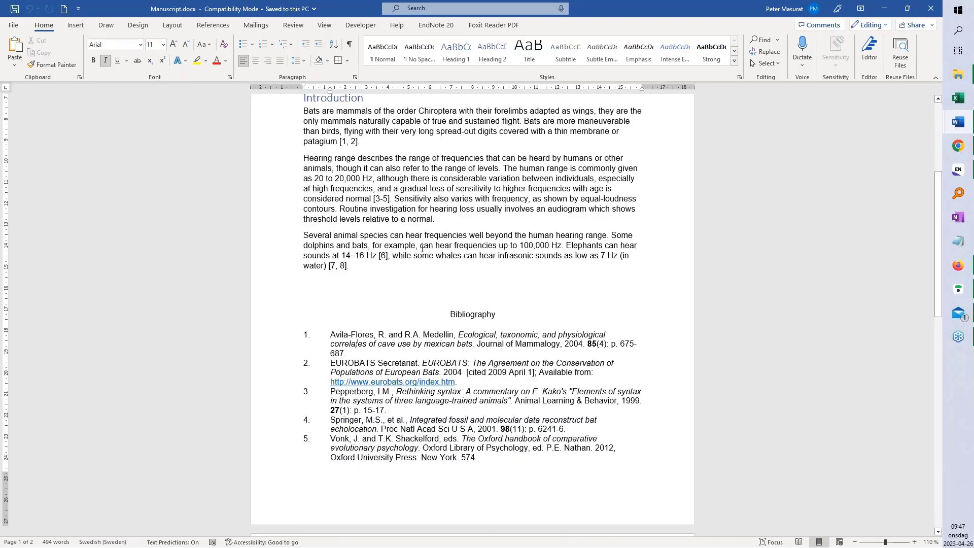
{"action": "scroll", "coordinate": [422, 248], "scroll_direction": "up", "scroll_amount": 5}
{"action": "left_click", "coordinate": [436, 24]}
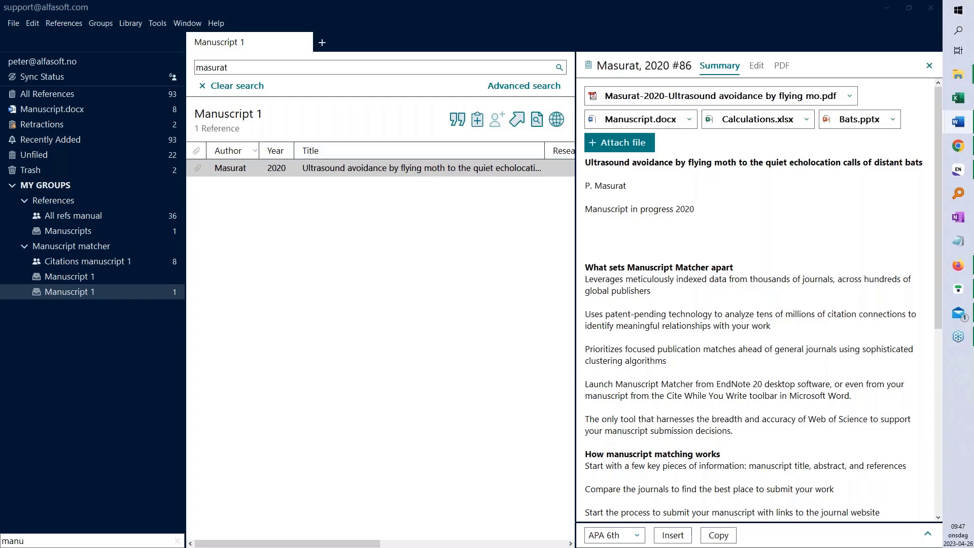
Back in the Word manuscript, scroll down through the text and back up to review it
{"action": "key", "text": "super+shift+Right"}
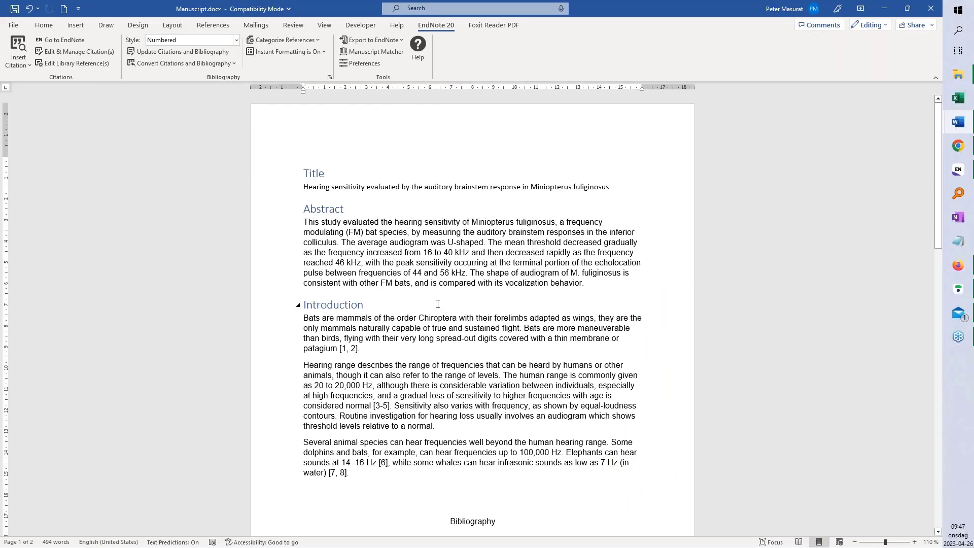
{"action": "scroll", "coordinate": [442, 300], "scroll_direction": "down", "scroll_amount": 1}
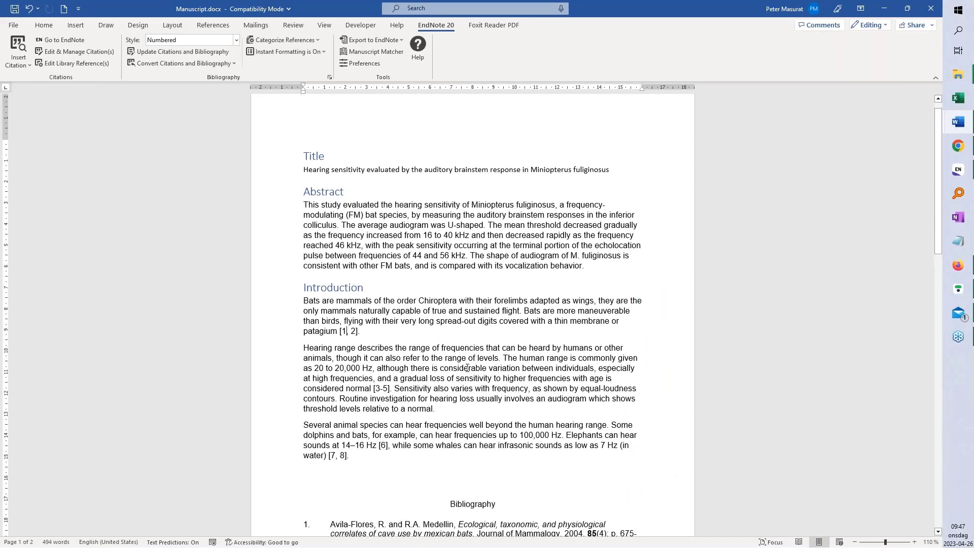
{"action": "scroll", "coordinate": [475, 360], "scroll_direction": "down", "scroll_amount": 5}
{"action": "scroll", "coordinate": [557, 499], "scroll_direction": "down", "scroll_amount": 2}
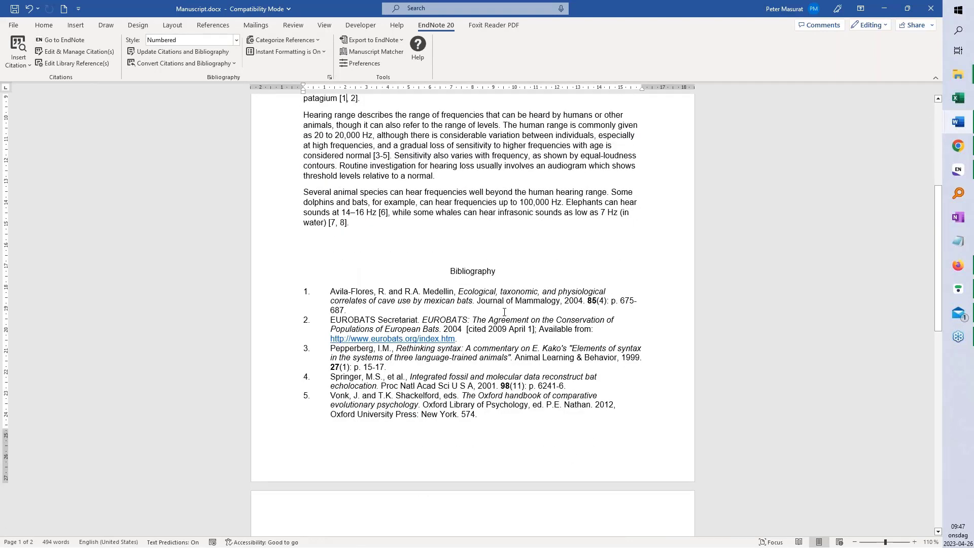
{"action": "scroll", "coordinate": [503, 311], "scroll_direction": "up", "scroll_amount": 7}
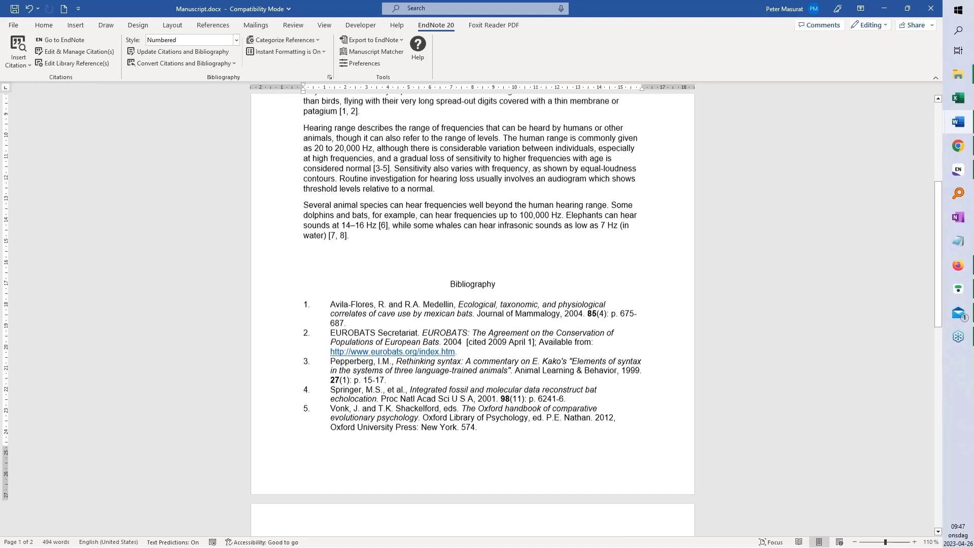
{"action": "scroll", "coordinate": [503, 311], "scroll_direction": "up", "scroll_amount": 1}
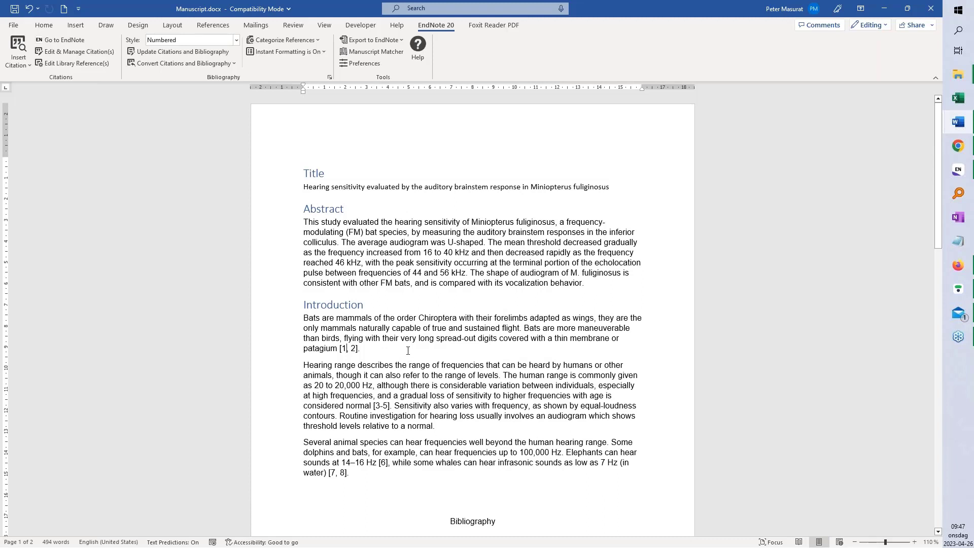
Launch Manuscript Matcher and paste the manuscript's title from Word into the Title field
{"action": "left_click", "coordinate": [372, 52]}
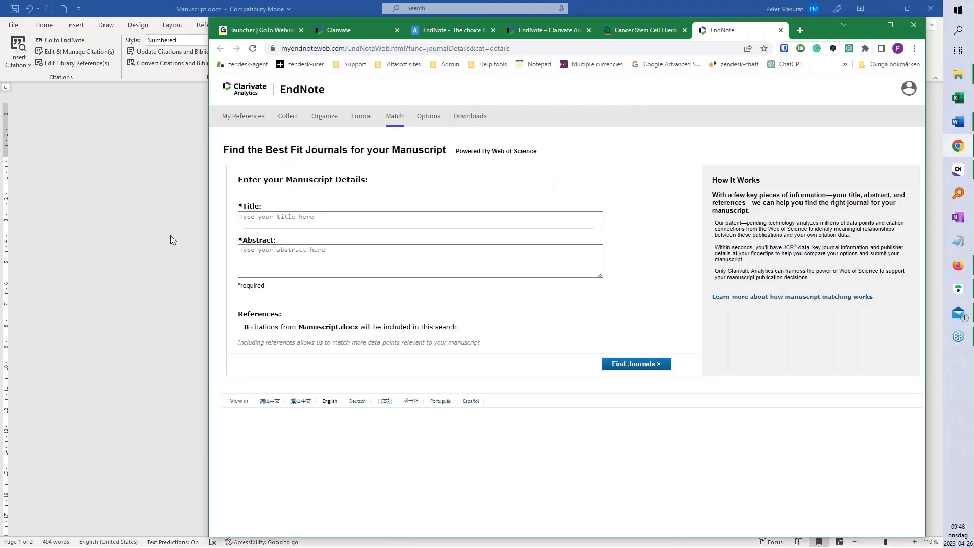
{"action": "left_click", "coordinate": [142, 241]}
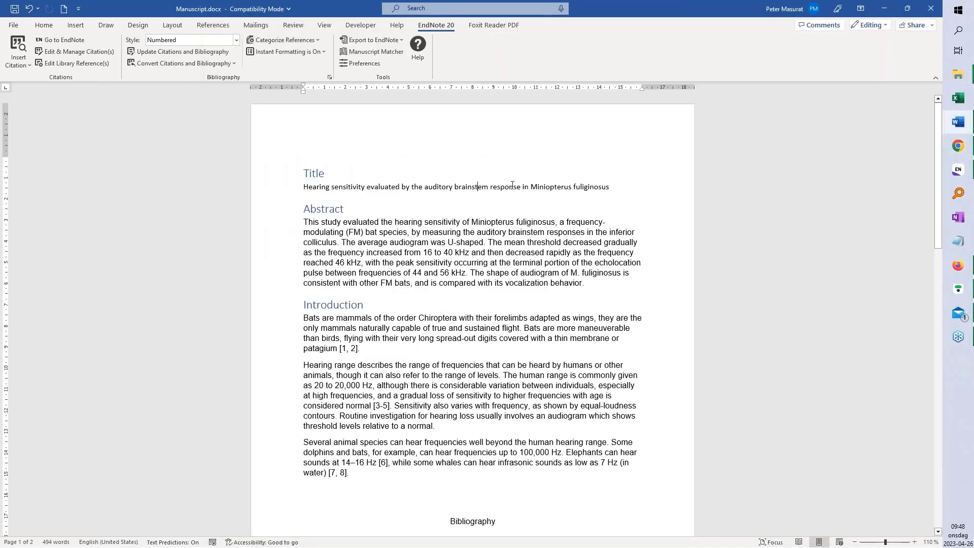
{"action": "left_click_drag", "start_coordinate": [609, 188], "coordinate": [303, 189]}
{"action": "key", "text": "ctrl+c"}
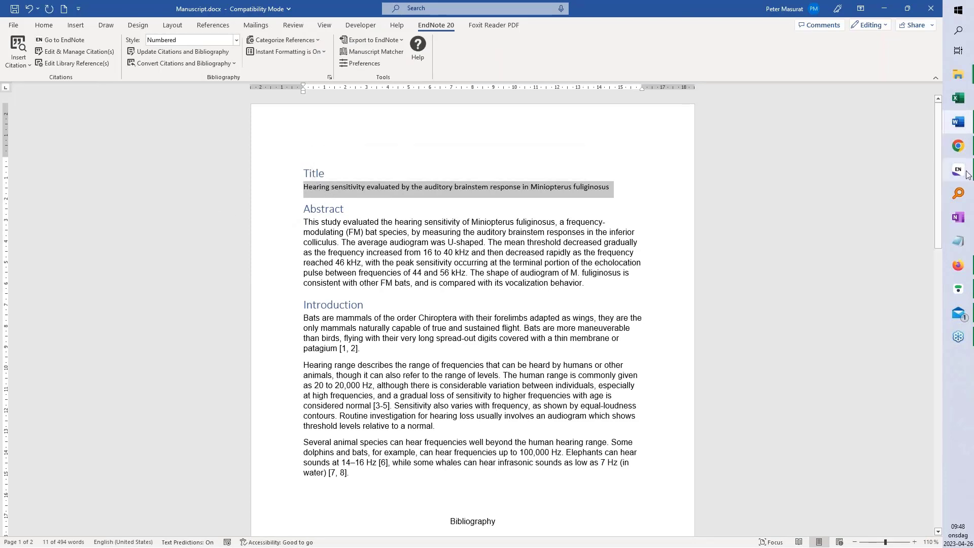
{"action": "left_click", "coordinate": [957, 146]}
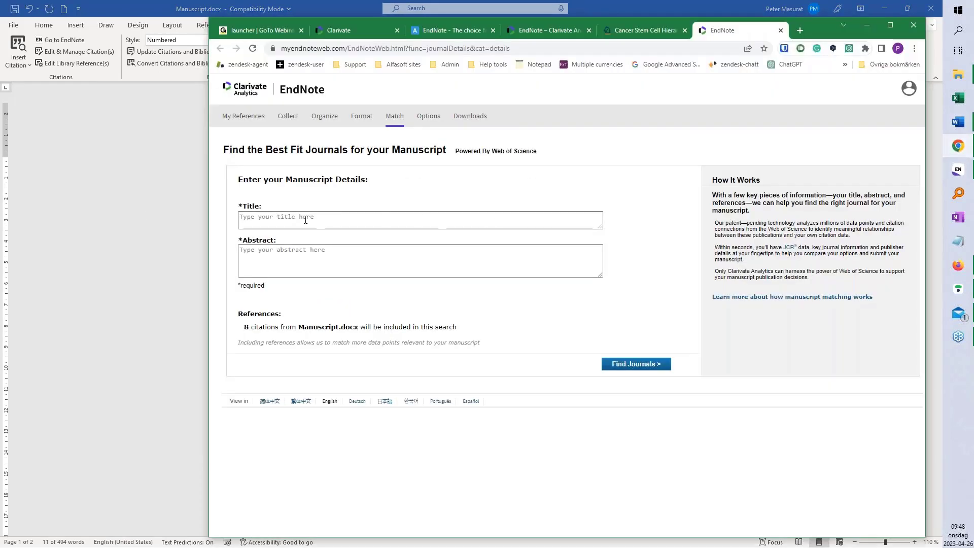
{"action": "left_click", "coordinate": [305, 221]}
{"action": "key", "text": "ctrl+v"}
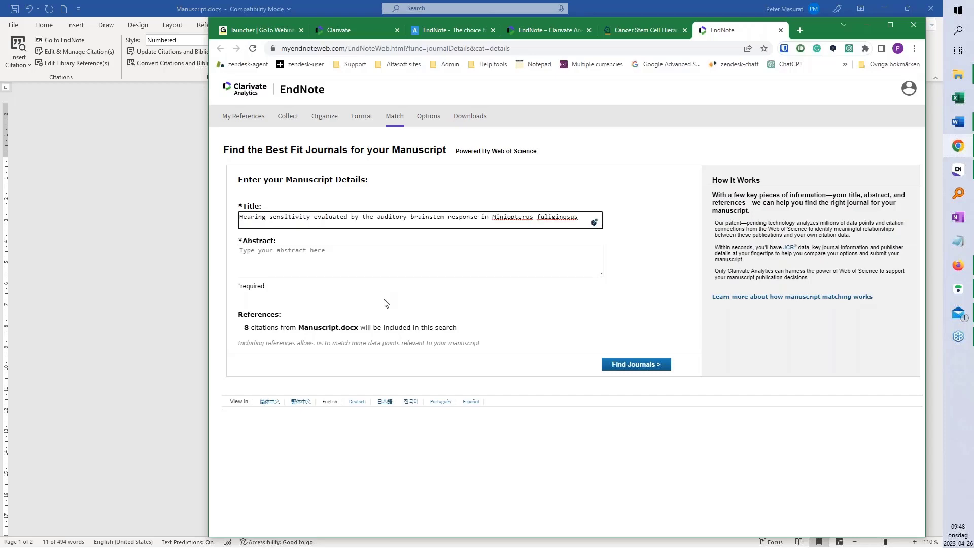
Paste the manuscript's Abstract paragraph from Word into the Abstract field
{"action": "key", "text": "alt+Tab"}
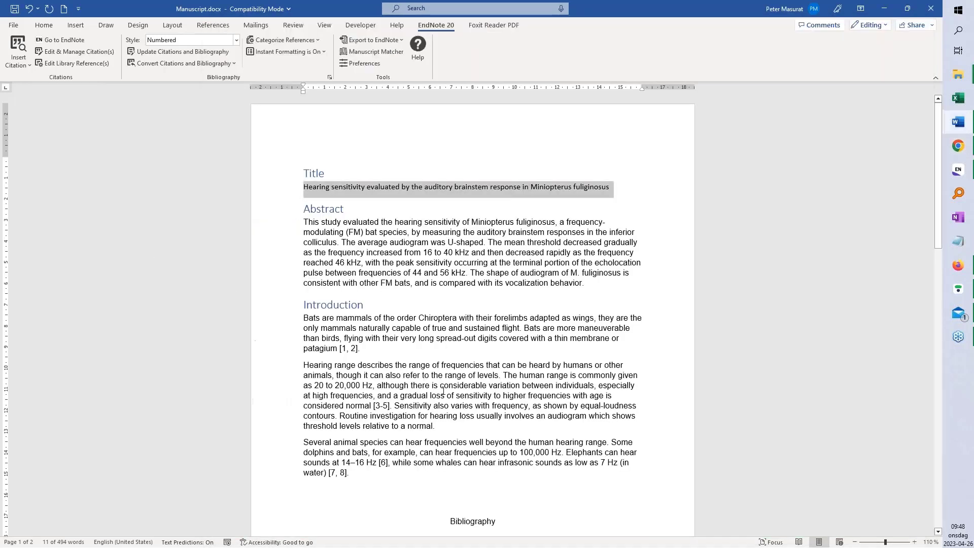
{"action": "left_click_drag", "start_coordinate": [586, 282], "coordinate": [306, 227]}
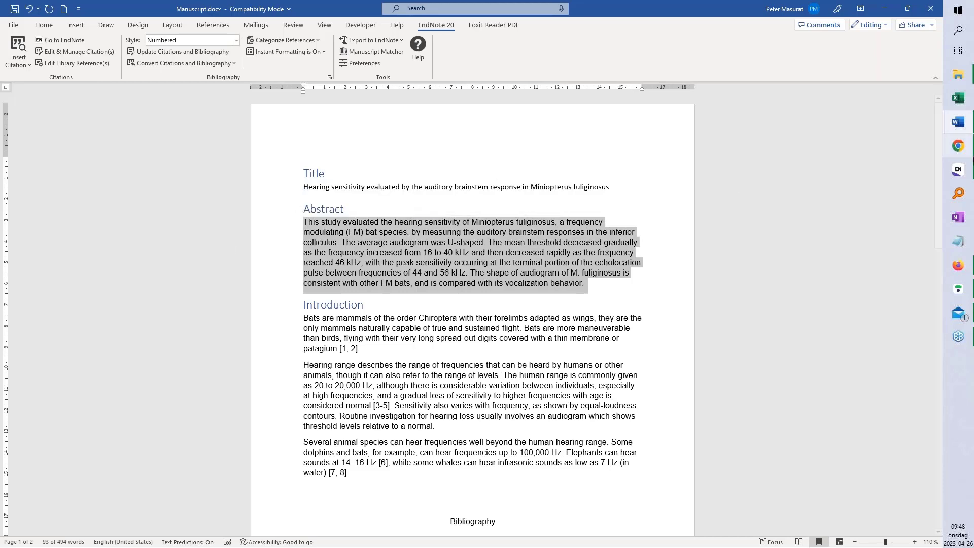
{"action": "left_click", "coordinate": [958, 146]}
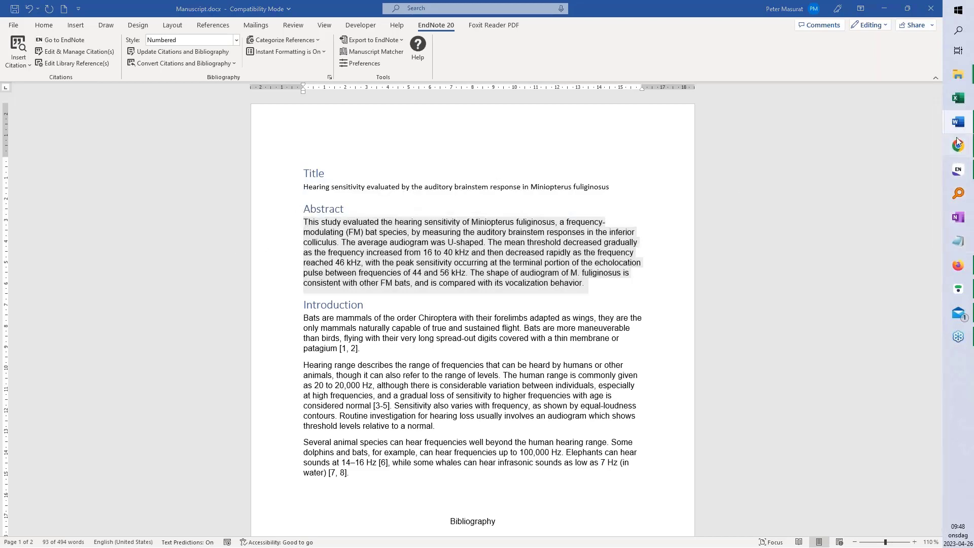
{"action": "left_click", "coordinate": [572, 266]}
{"action": "key", "text": "ctrl+v"}
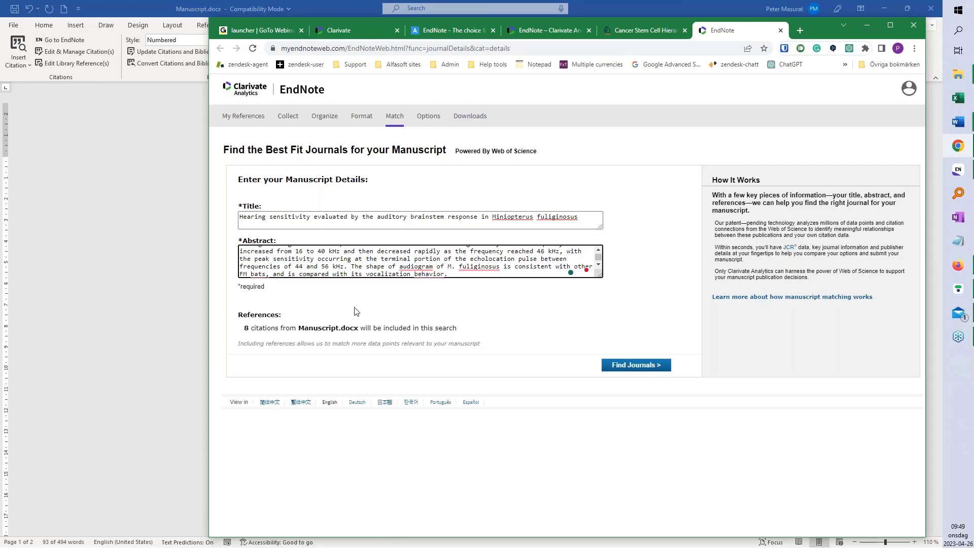
Run the journal search, review the 8 matches led by PeerJ, then return to EndNote 20
{"action": "left_click", "coordinate": [634, 366]}
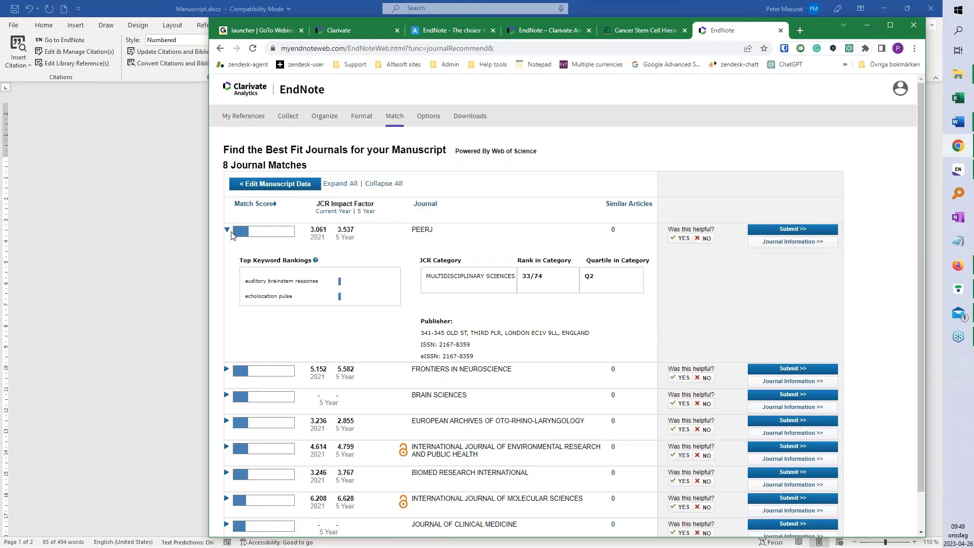
{"action": "left_click", "coordinate": [226, 233]}
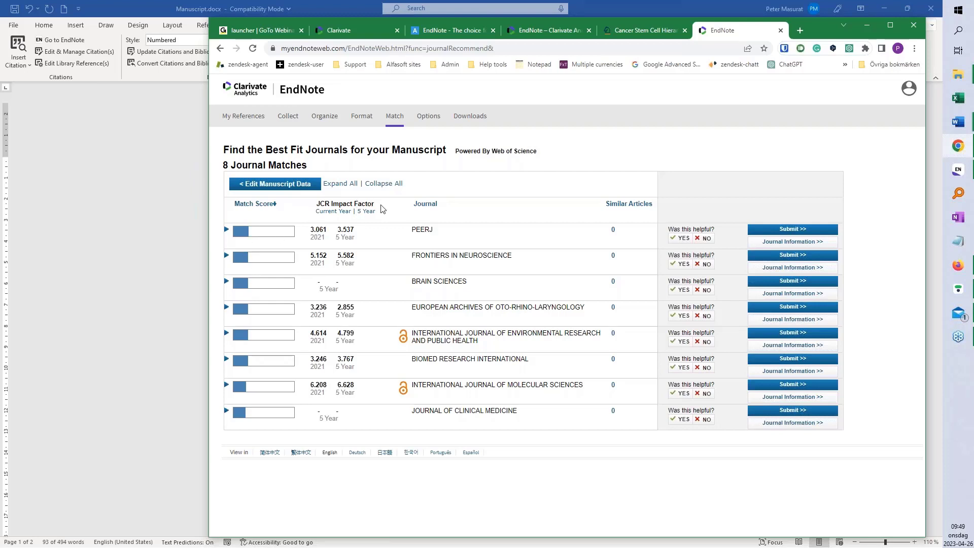
{"action": "left_click_drag", "start_coordinate": [383, 208], "coordinate": [316, 204]}
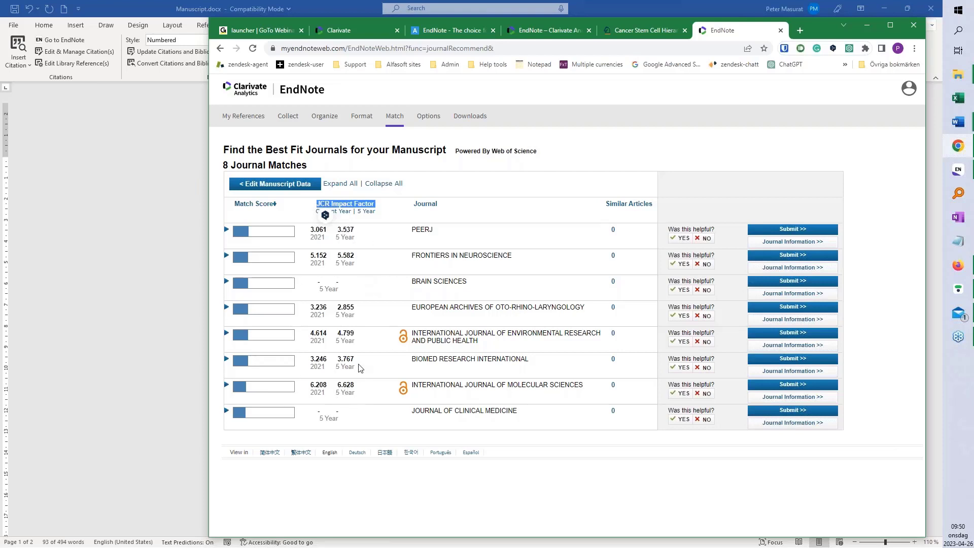
{"action": "left_click", "coordinate": [449, 189]}
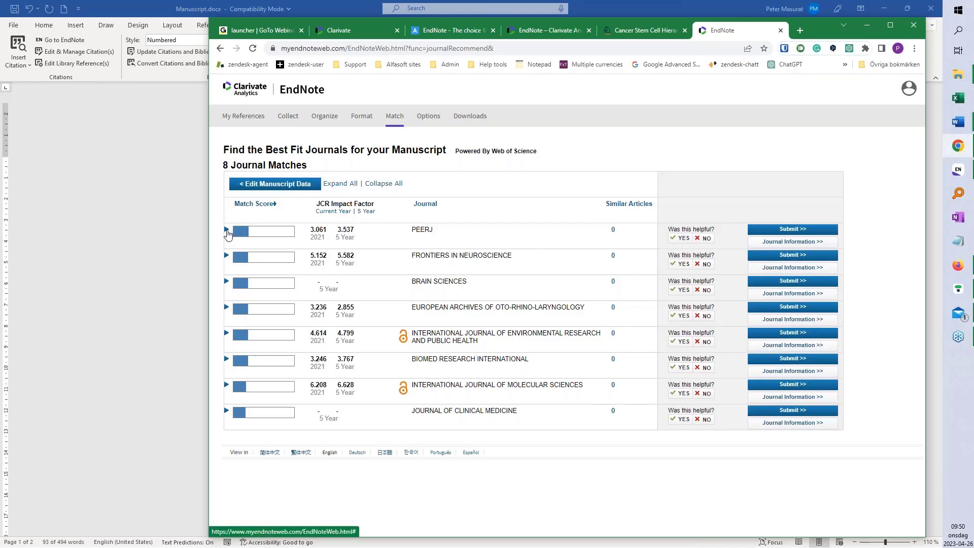
{"action": "left_click", "coordinate": [227, 229]}
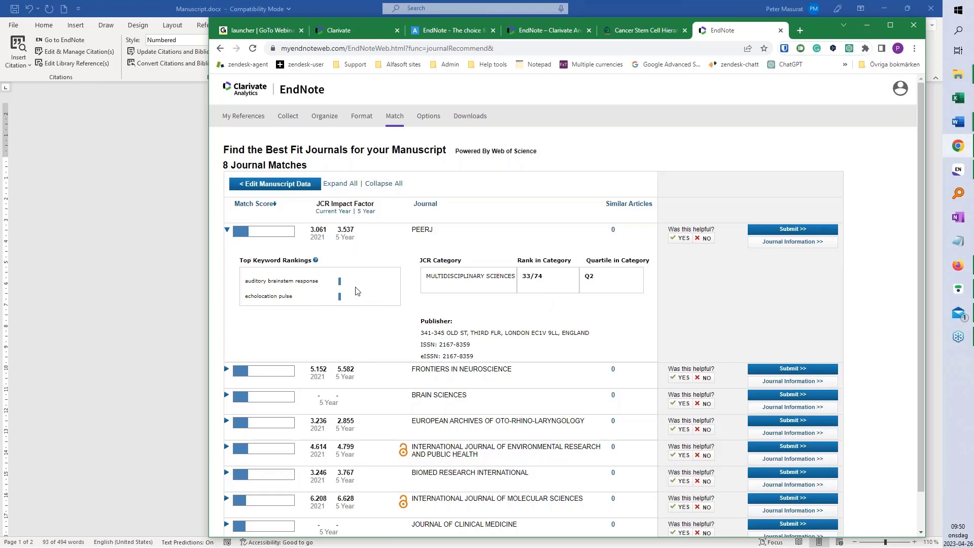
{"action": "left_click", "coordinate": [226, 231]}
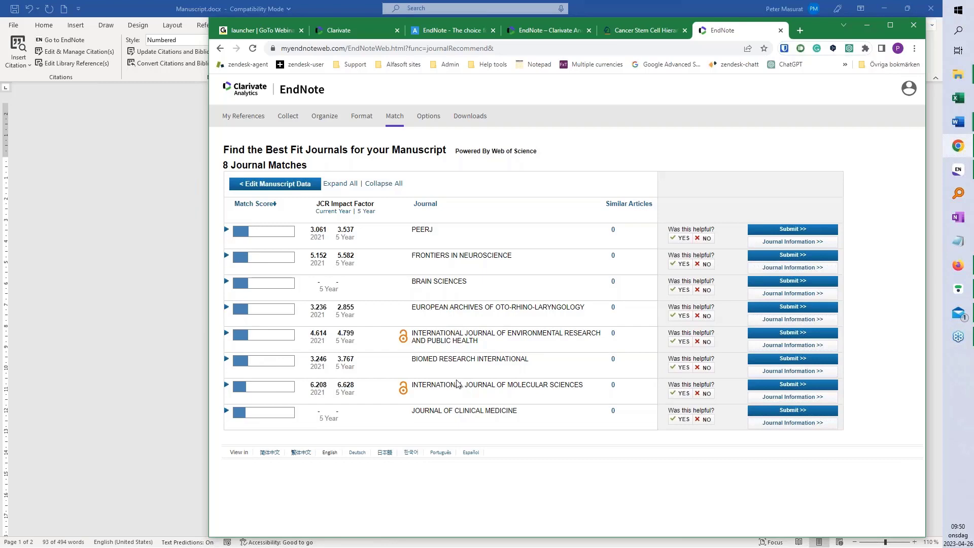
{"action": "left_click", "coordinate": [957, 170]}
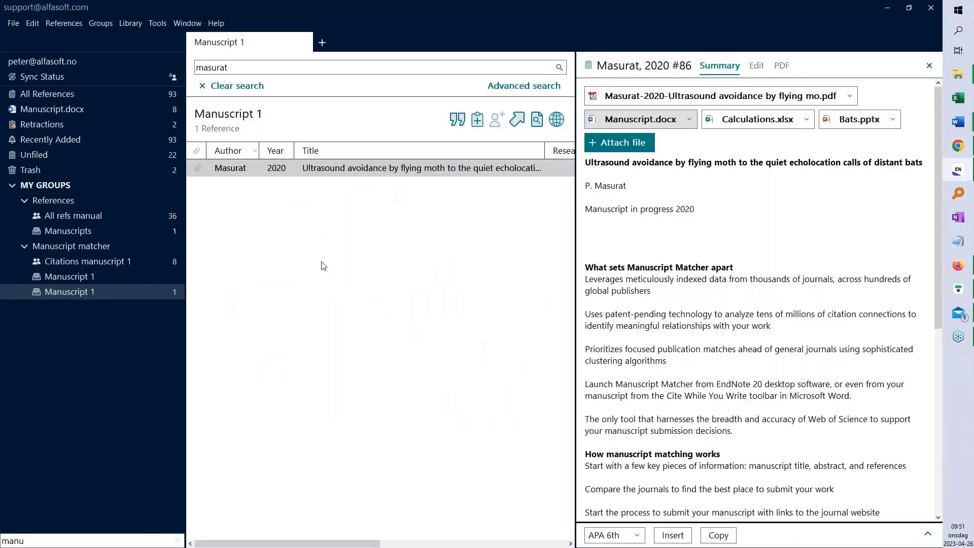
Switch to All References to list all 93 references in the library
{"action": "left_click", "coordinate": [60, 95]}
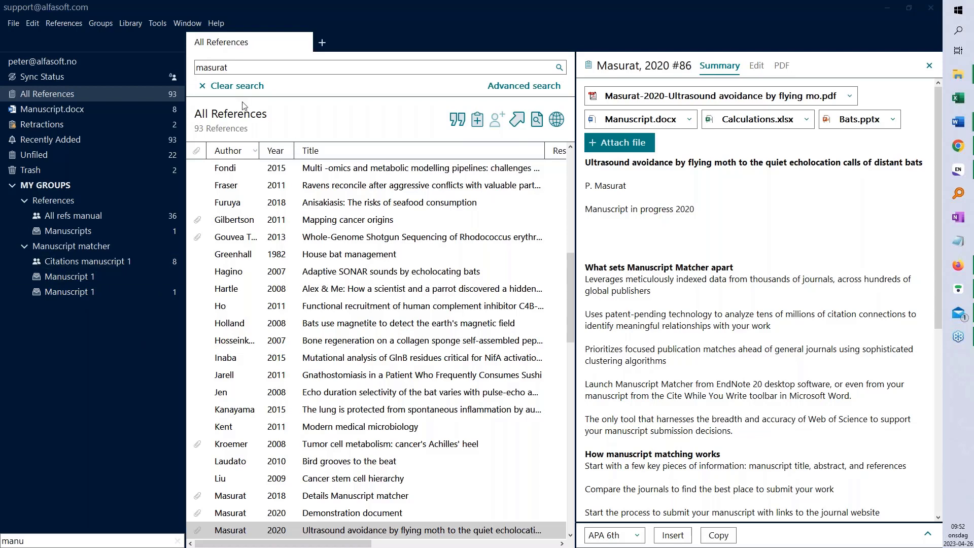
Run Library > Sync to bring the library to 94 references, then open the sync history
{"action": "left_click", "coordinate": [133, 28]}
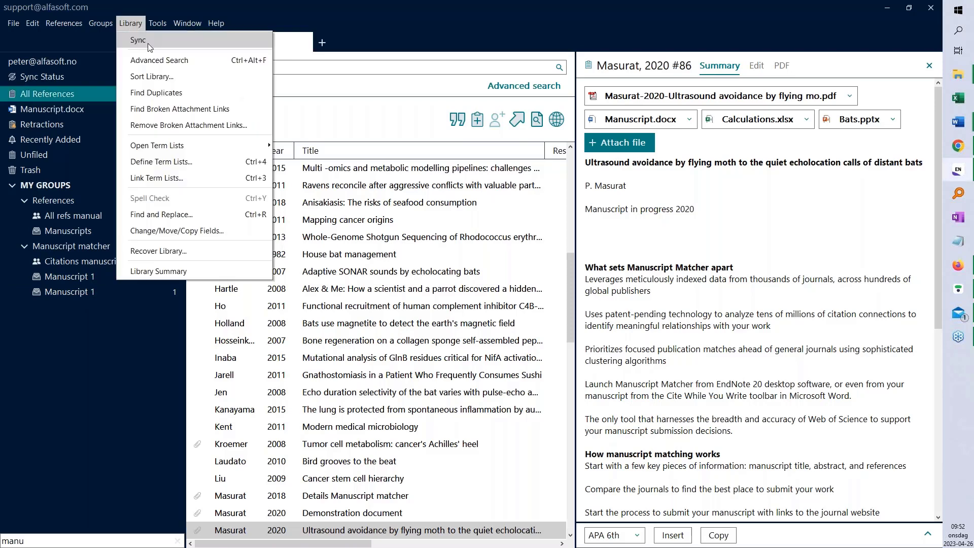
{"action": "left_click", "coordinate": [286, 199]}
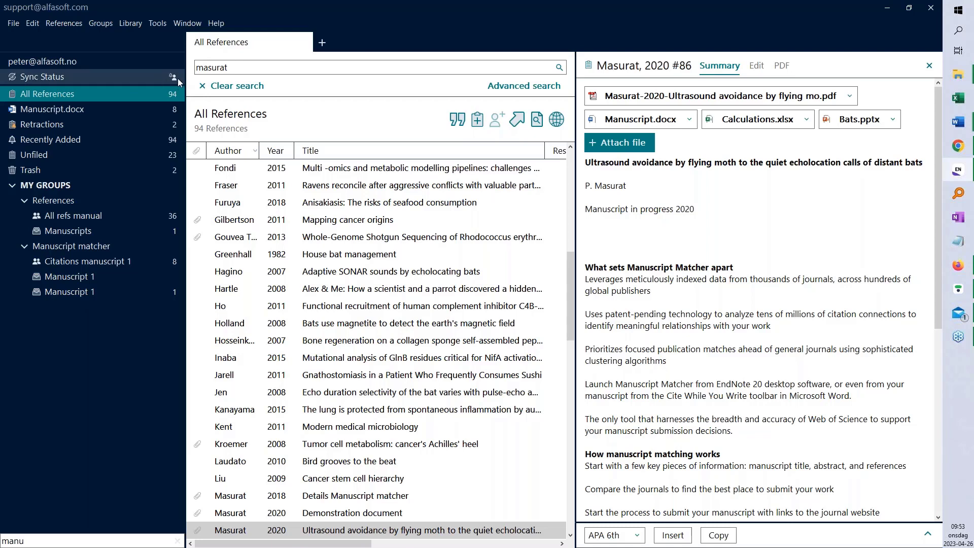
{"action": "left_click", "coordinate": [172, 77]}
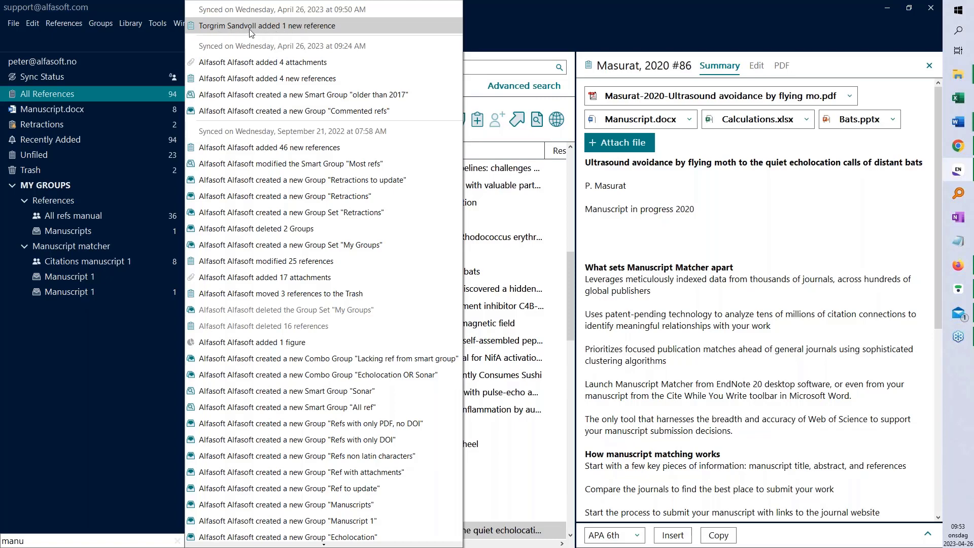
Review Sandvoll 2023 'Quantum mechanics for dummies' in Activity Feed, then reopen and close the sync history
{"action": "left_click", "coordinate": [270, 28]}
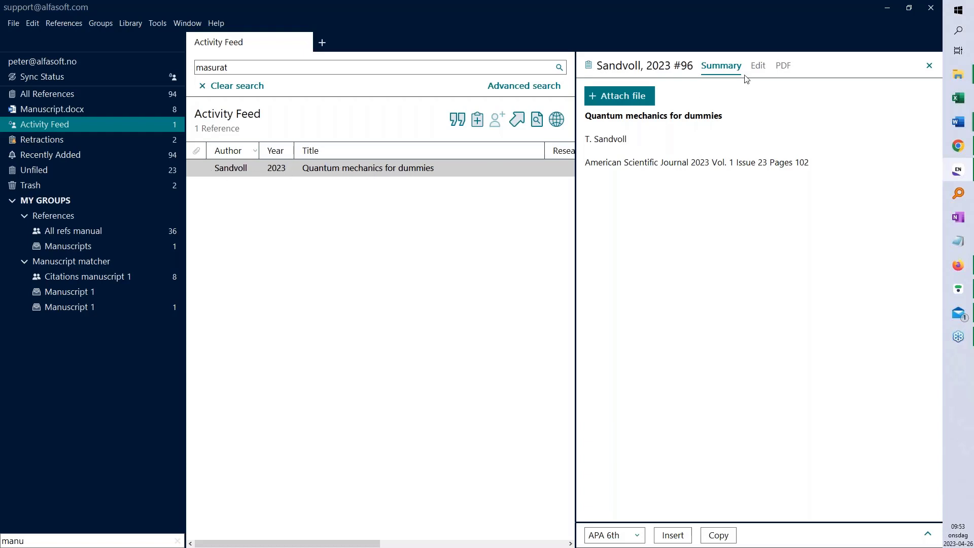
{"action": "left_click", "coordinate": [786, 66]}
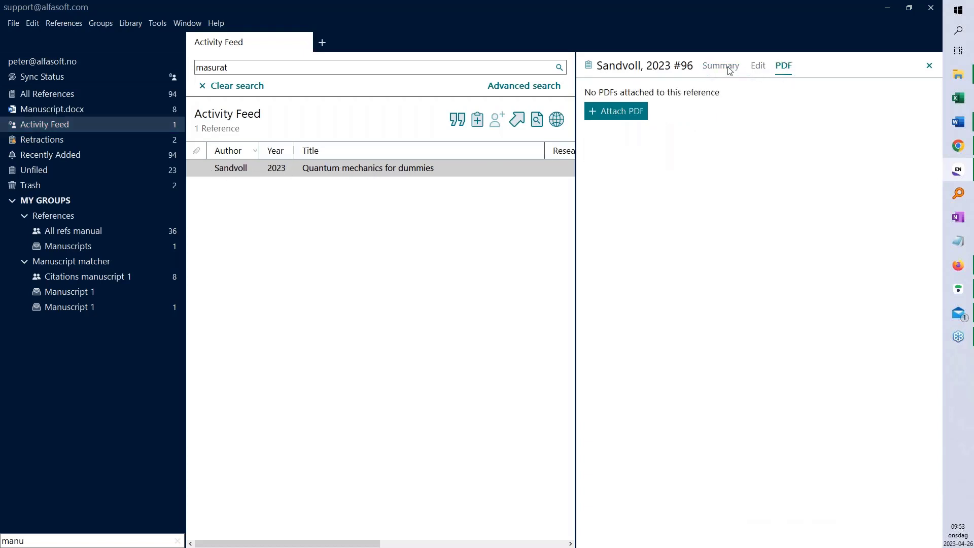
{"action": "left_click", "coordinate": [728, 70]}
{"action": "left_click", "coordinate": [327, 169]}
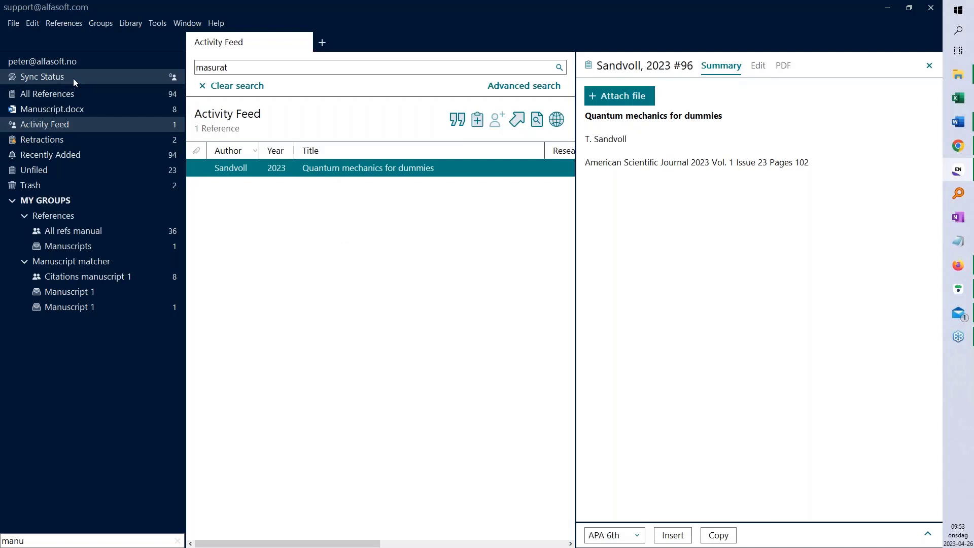
{"action": "left_click", "coordinate": [173, 77]}
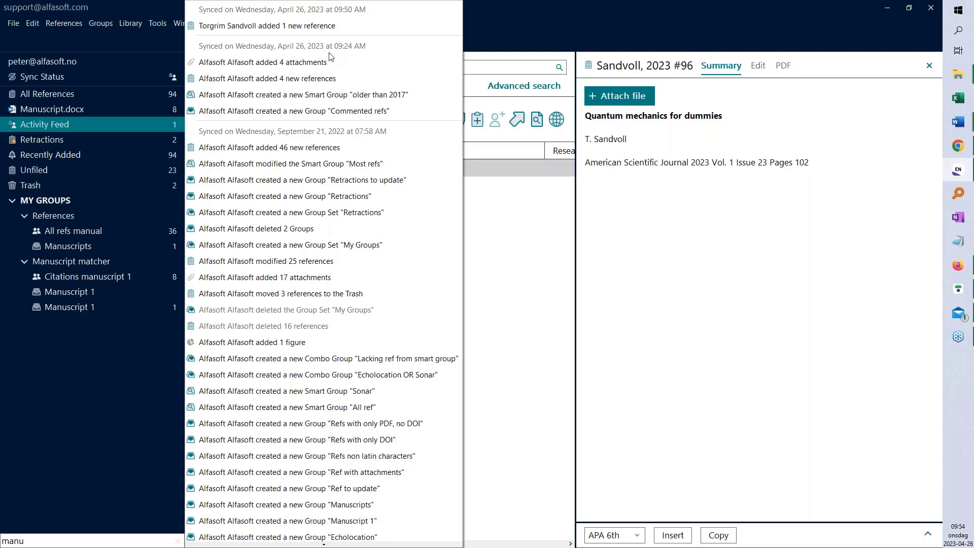
{"action": "left_click", "coordinate": [121, 44]}
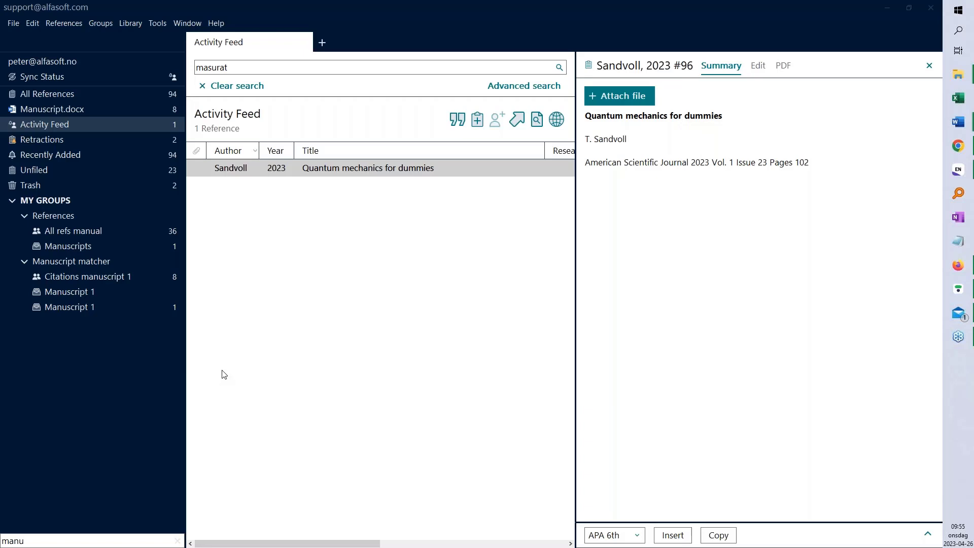
Return to All References with 94 references and browse File > Import without choosing anything
{"action": "left_click", "coordinate": [46, 94]}
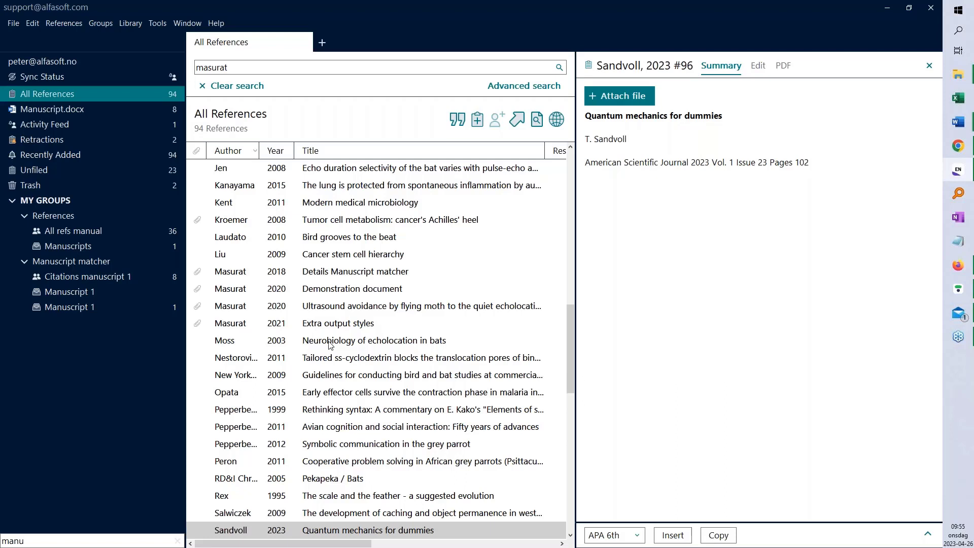
{"action": "left_click", "coordinate": [12, 25]}
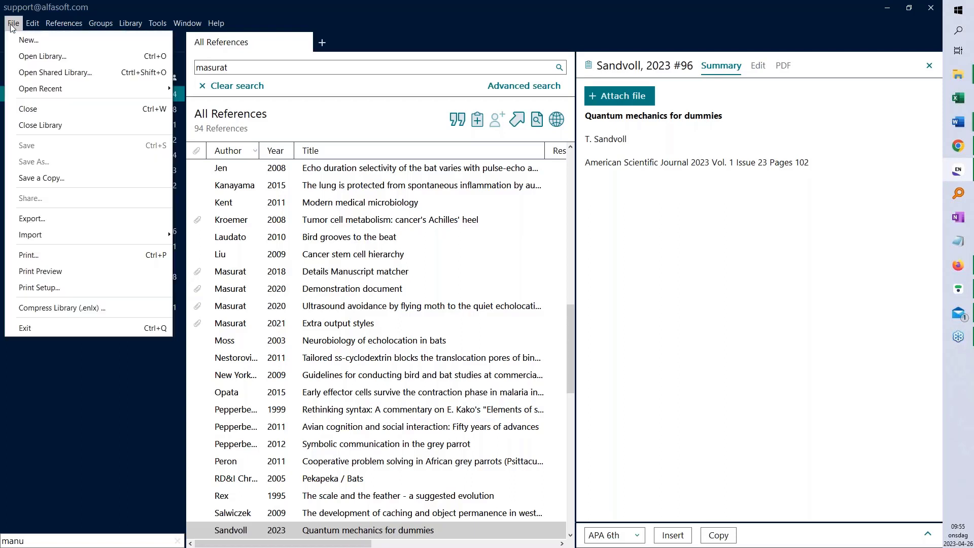
{"action": "mouse_move", "coordinate": [43, 238]}
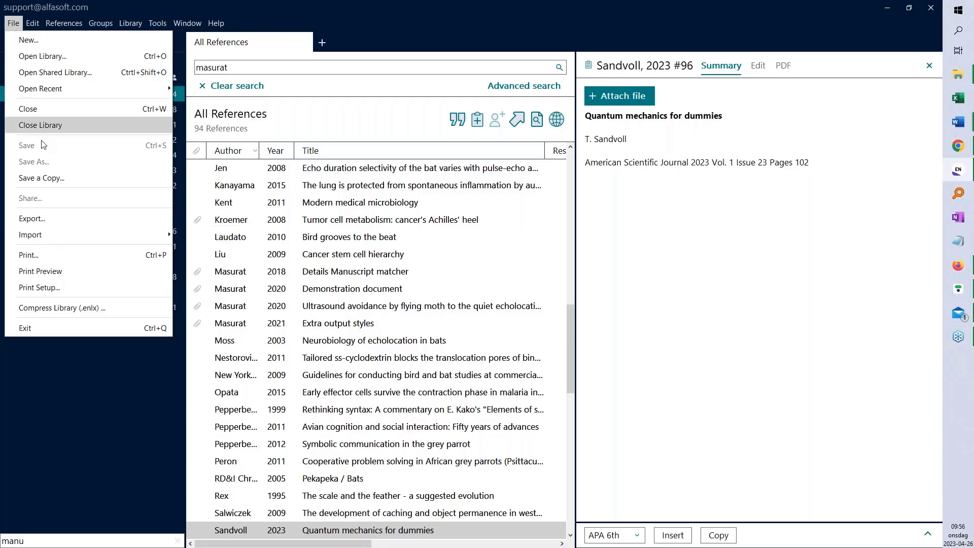
{"action": "mouse_move", "coordinate": [76, 237]}
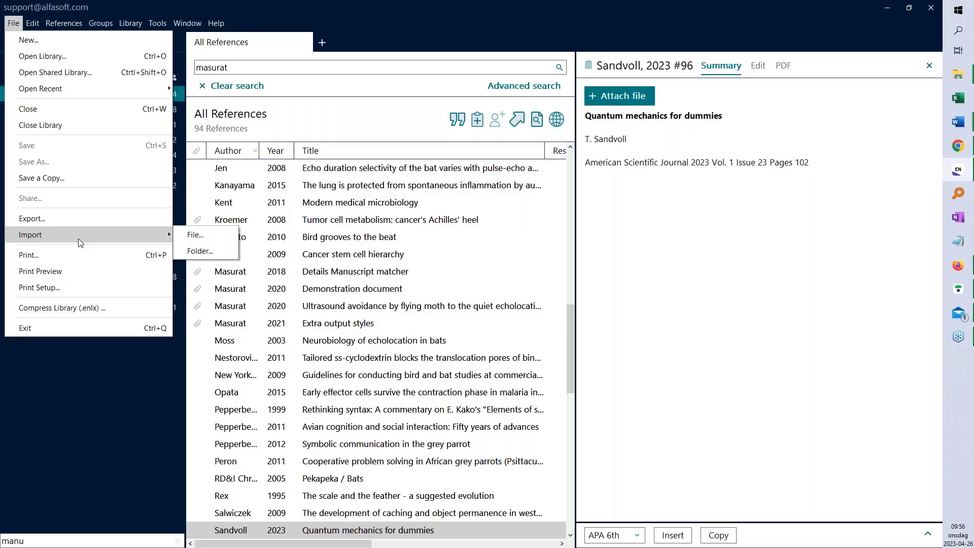
{"action": "left_click", "coordinate": [330, 226]}
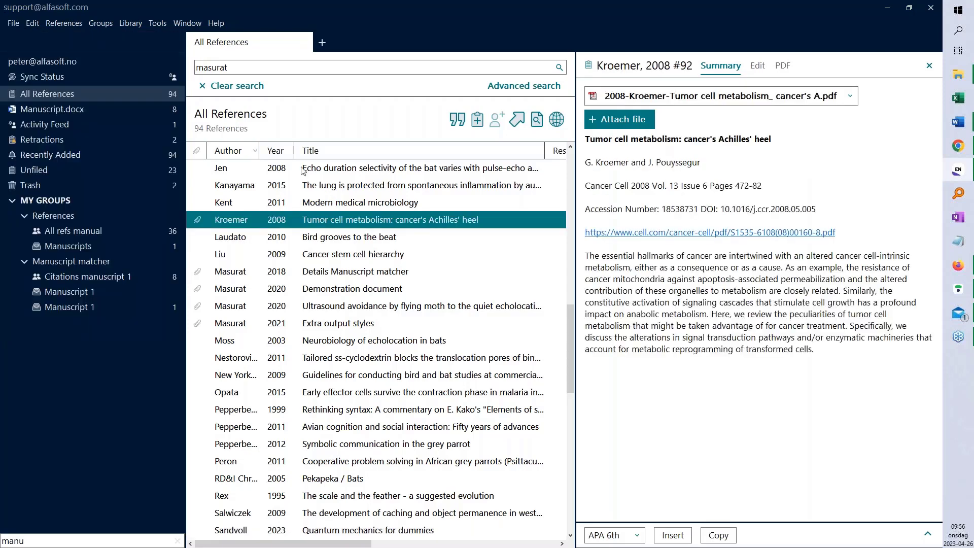
Open the Library menu to reach Find Duplicates
{"action": "left_click", "coordinate": [130, 23]}
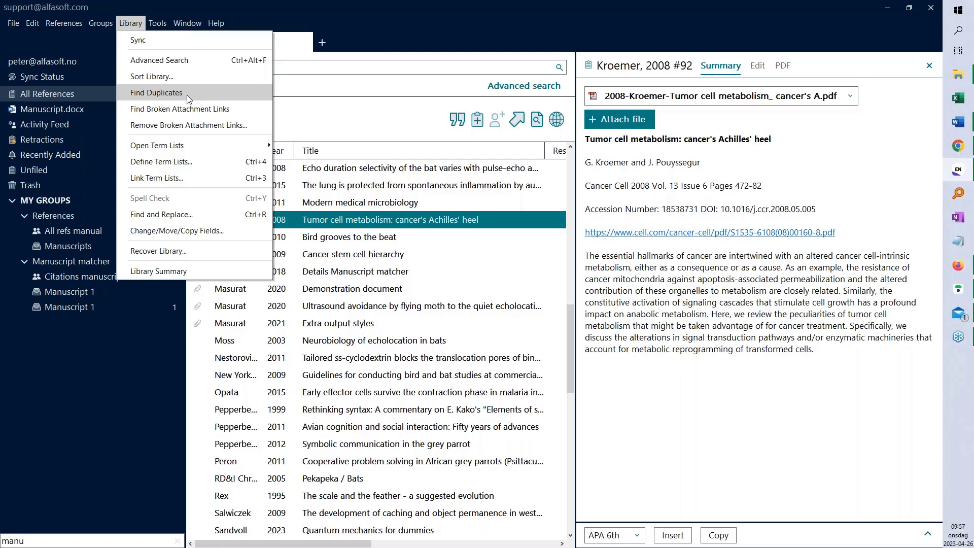
Find duplicates and compare the two Singhai 2011 'Cancer biomarker HER-2/neu' records, then cancel without keeping either
{"action": "left_click", "coordinate": [188, 96]}
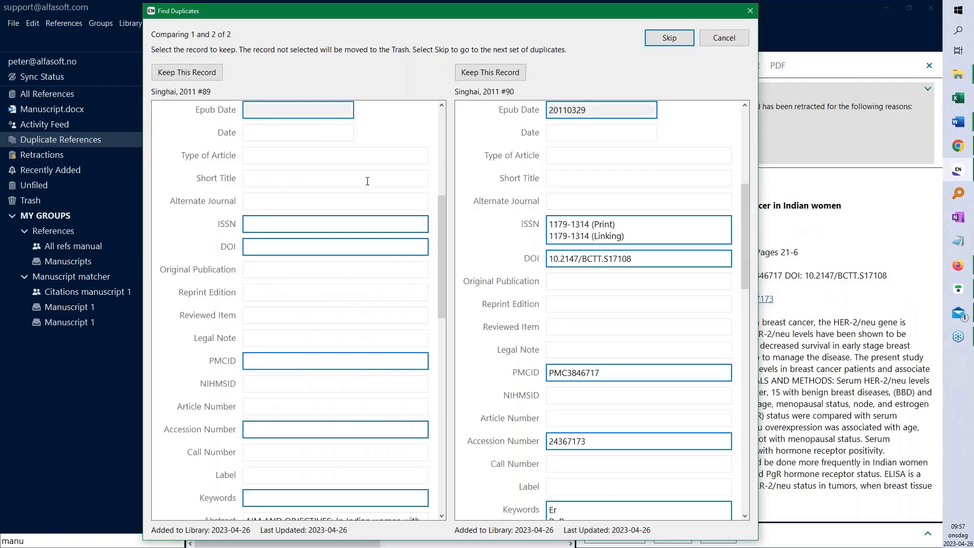
{"action": "scroll", "coordinate": [445, 252], "scroll_direction": "up", "scroll_amount": 8}
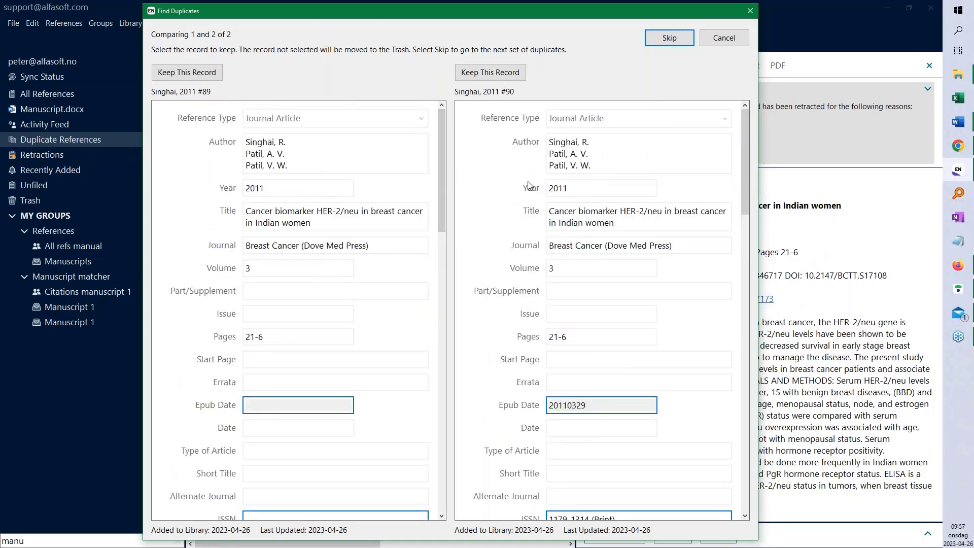
{"action": "left_click_drag", "start_coordinate": [443, 172], "coordinate": [446, 218]}
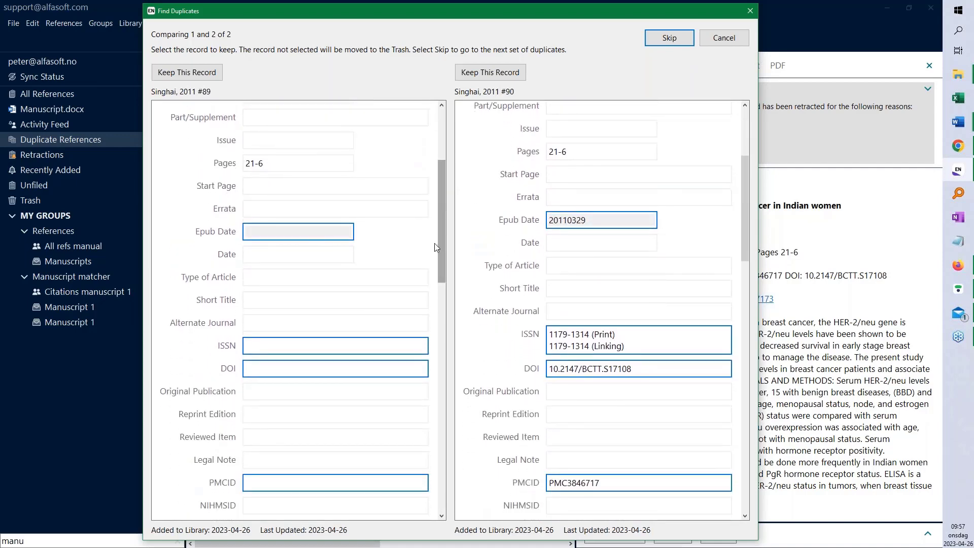
{"action": "left_click_drag", "start_coordinate": [439, 209], "coordinate": [442, 251]}
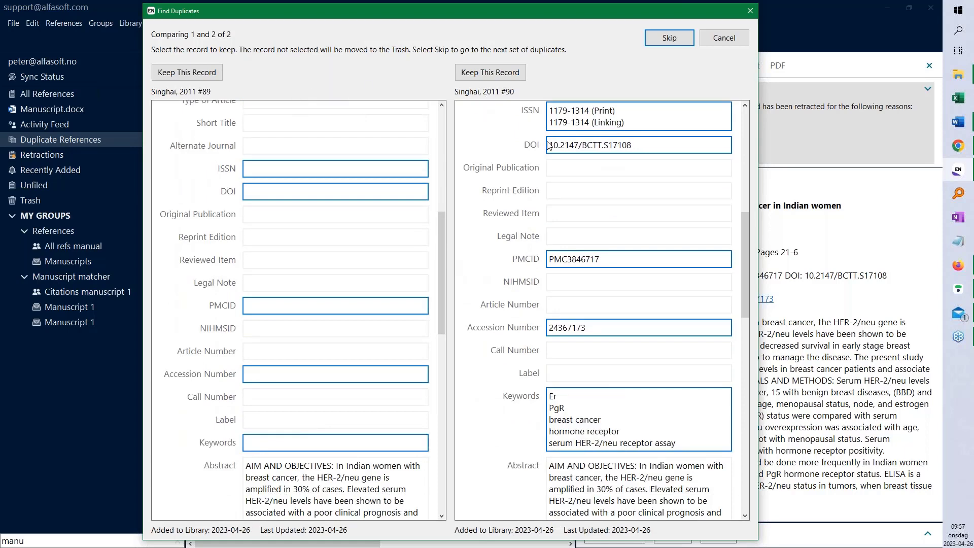
{"action": "left_click", "coordinate": [721, 38]}
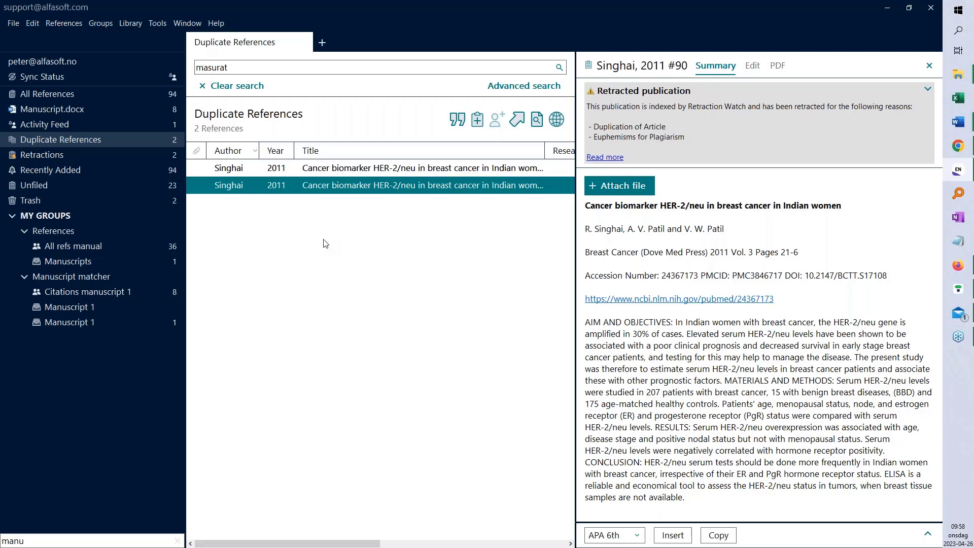
Delete duplicate #90 to the Trash, keeping #89, and view All References, now 93
{"action": "key", "text": "Delete"}
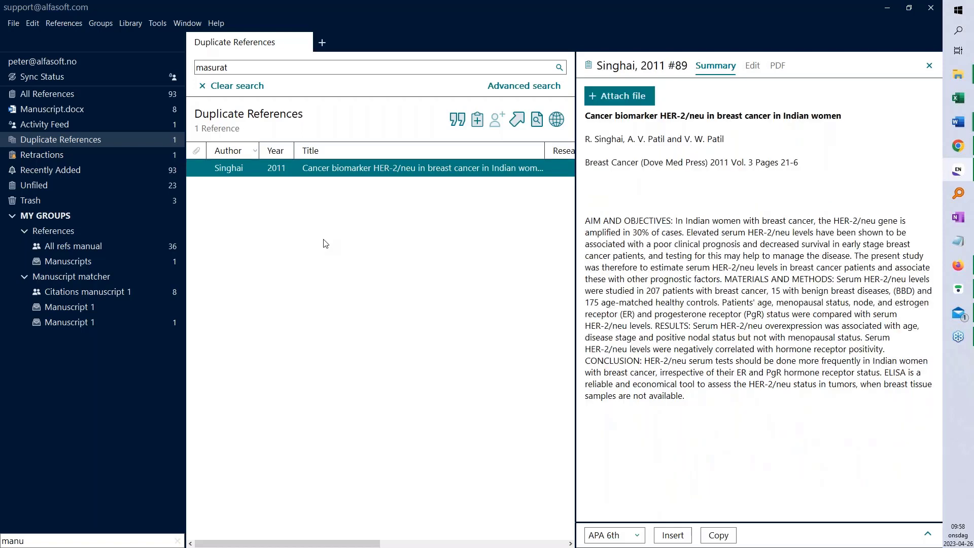
{"action": "left_click", "coordinate": [66, 92]}
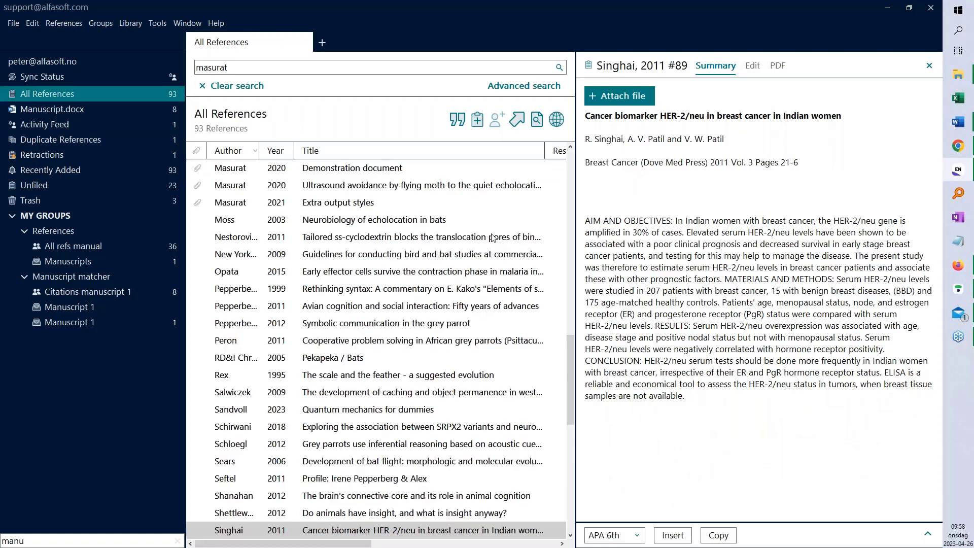
{"action": "left_click", "coordinate": [127, 30]}
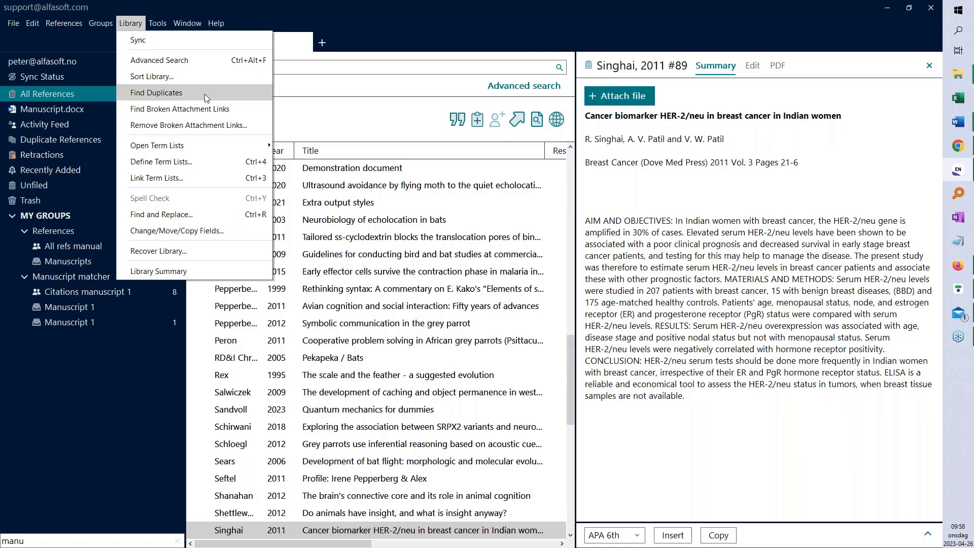
{"action": "left_click", "coordinate": [388, 9]}
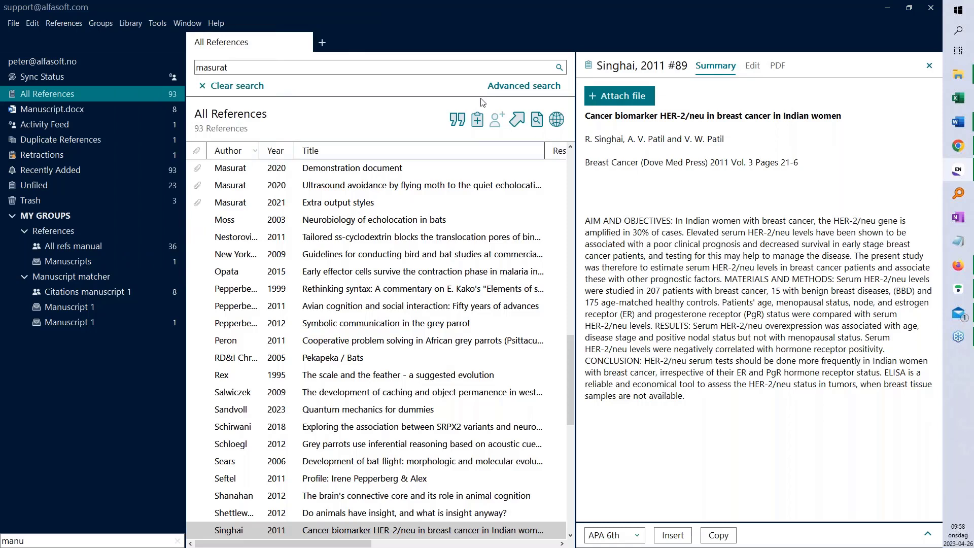